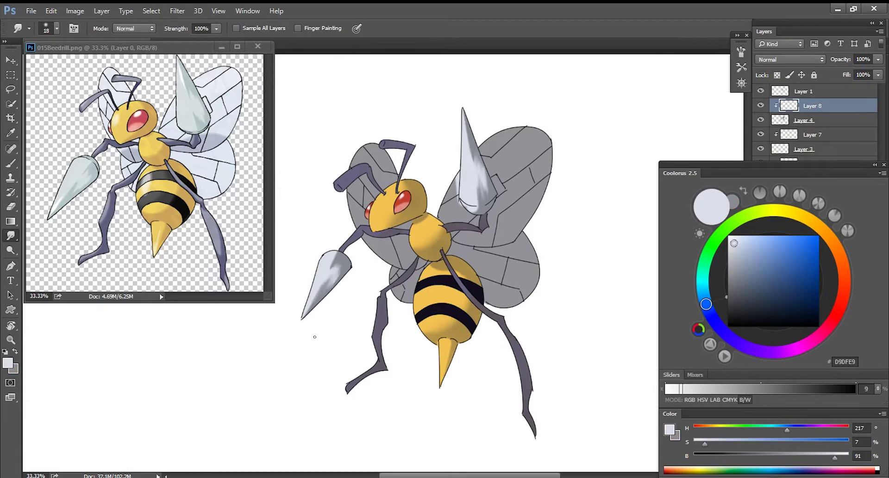
- Paint near-white highlights on the bee's raised lance with a 10-pixel brush in colour F2F7FE
key(b)
key(ctrl+minus)
key(x)
right_click(583, 118)
key(Return)
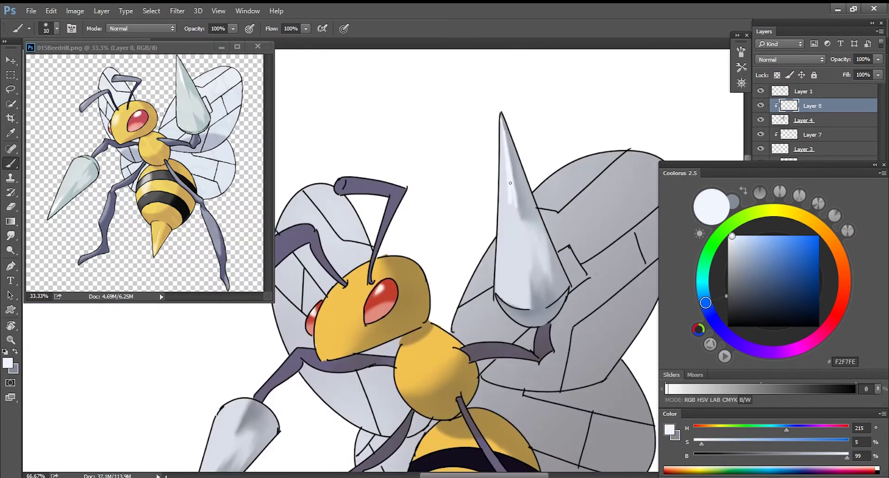
- Add shading to the bee's lower body with a brush stroke and a gradient
key(ctrl+minus)
drag(441, 392, 464, 387)
key(g)
drag(435, 265, 461, 287)
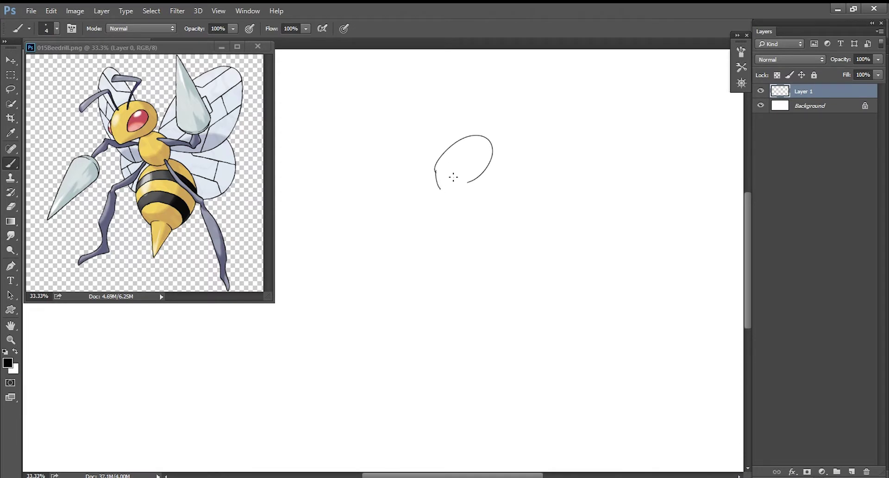
- Close the head outline with a jaw line and draw the near eye inside the head
mouse_move(439, 189)
mouse_down()
mouse_move(468, 180)
mouse_move(480, 160)
mouse_move(462, 173)
mouse_up()
key(ctrl+z)
key(ctrl+z)
key(ctrl+alt+z)
key(ctrl+alt+z)
drag(460, 169, 474, 162)
key(ctrl+alt+z)
- Set the eraser to 50 pixels, clean up the front of the head and draw the far eye on its edge
key(e)
right_click(480, 186)
drag(536, 240, 649, 234)
click(581, 122)
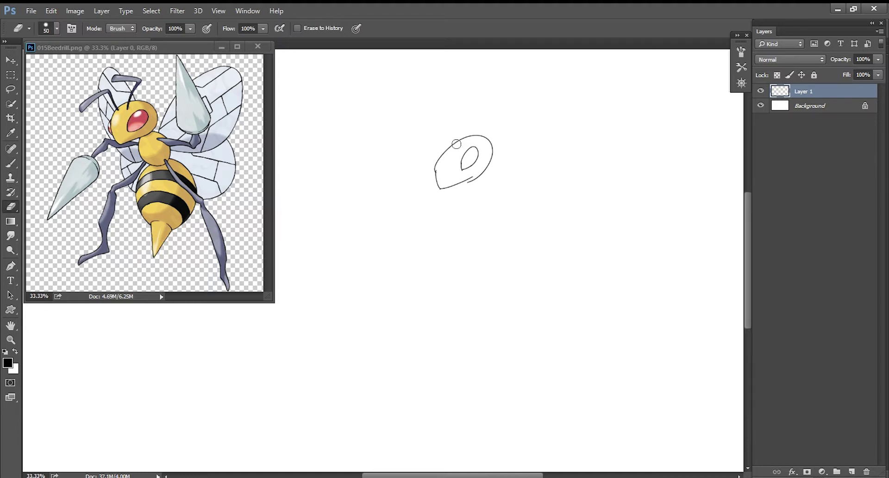
drag(437, 153, 432, 183)
key(b)
mouse_move(444, 153)
mouse_down()
mouse_move(442, 189)
mouse_move(441, 189)
mouse_up()
key(ctrl+z)
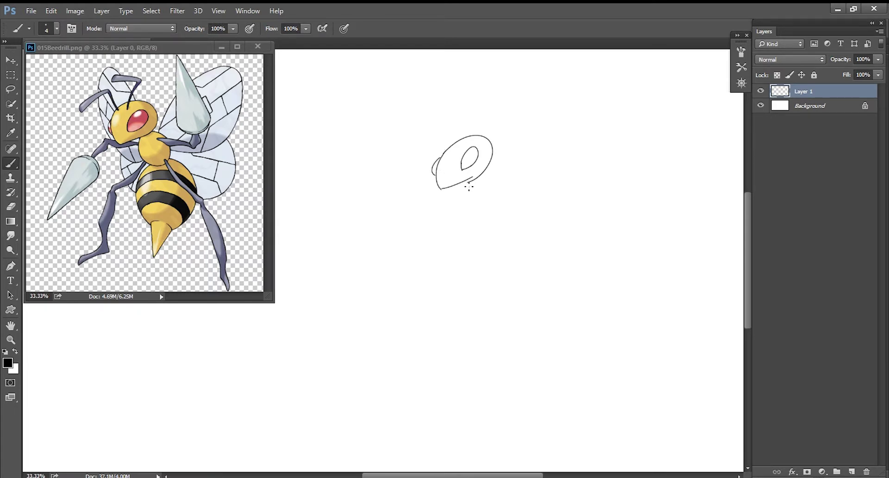
- Erase the loose line at the back of the head and redraw the rear corner of the jaw
key(e)
mouse_move(483, 178)
mouse_down()
mouse_move(494, 152)
mouse_move(486, 138)
mouse_move(491, 169)
mouse_move(446, 189)
mouse_move(491, 170)
mouse_up()
key(b)
key(ctrl+z)
key(ctrl+z)
key(e)
key(b)
- Draw the round thorax directly below the back of the head
mouse_move(473, 179)
mouse_down()
mouse_move(504, 204)
mouse_move(498, 174)
mouse_move(501, 210)
mouse_up()
key(ctrl+z)
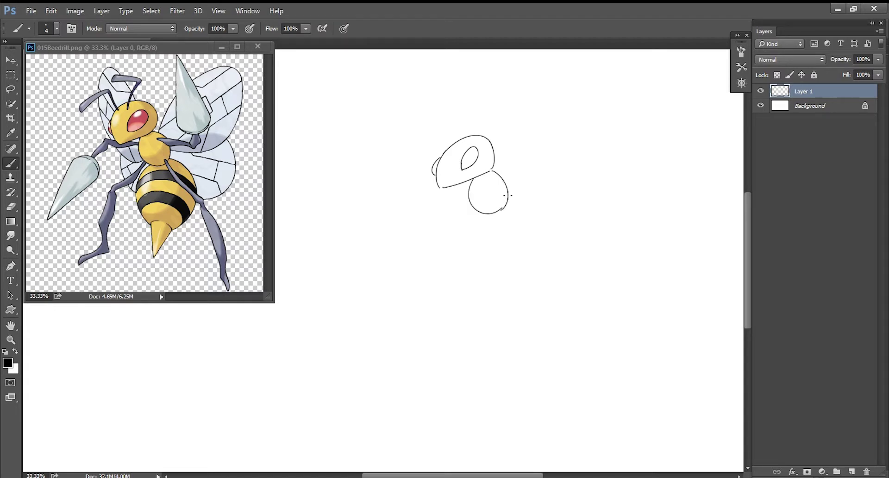
key(ctrl+alt+z)
key(ctrl+alt+z)
drag(495, 169, 498, 220)
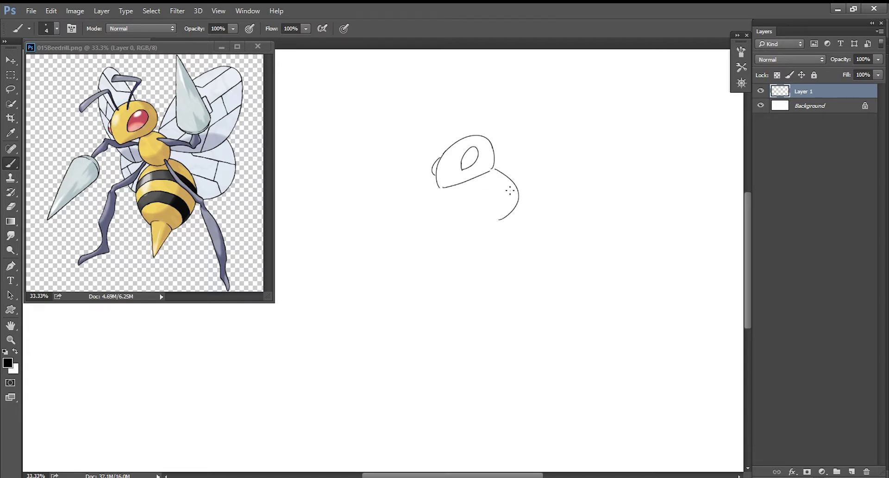
mouse_move(477, 182)
mouse_down()
mouse_move(512, 221)
mouse_move(532, 292)
mouse_up()
key(e)
key(b)
key(ctrl+z)
drag(494, 215, 520, 300)
key(ctrl+z)
drag(490, 221, 520, 304)
key(ctrl+z)
mouse_move(490, 221)
mouse_down()
mouse_move(559, 259)
mouse_move(539, 279)
mouse_up()
key(ctrl+z)
key(ctrl+z)
- Create a new layer and try a teardrop-shaped abdomen outline below the thorax
key(ctrl+shift+n)
key(Return)
mouse_move(497, 213)
mouse_down()
mouse_move(542, 296)
mouse_move(537, 309)
mouse_up()
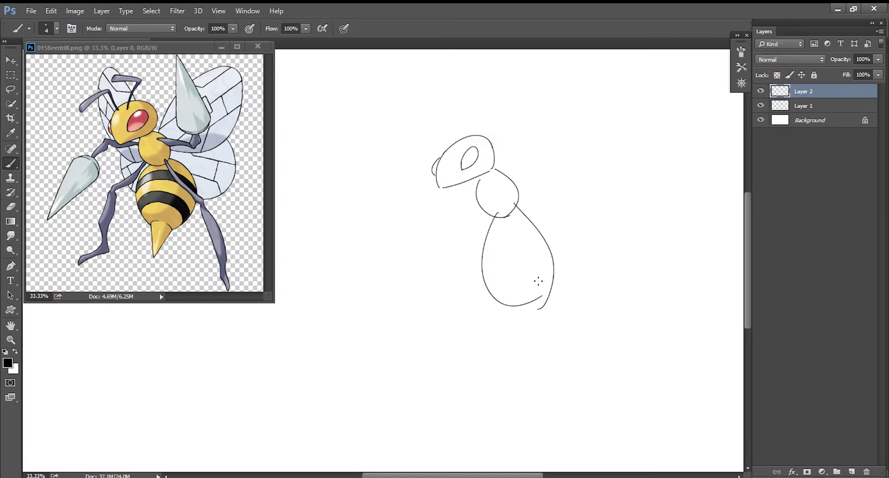
key(ctrl+alt+z)
drag(517, 204, 531, 303)
key(ctrl+alt+z)
key(ctrl+alt+z)
- Draw the large oval abdomen outline below the thorax, leaving a gap at its lower end
drag(477, 241, 524, 308)
key(ctrl+z)
mouse_move(489, 226)
mouse_down()
mouse_move(524, 305)
mouse_move(532, 297)
mouse_move(517, 307)
mouse_move(528, 301)
mouse_move(515, 296)
mouse_up()
key(e)
key(b)
key(ctrl+z)
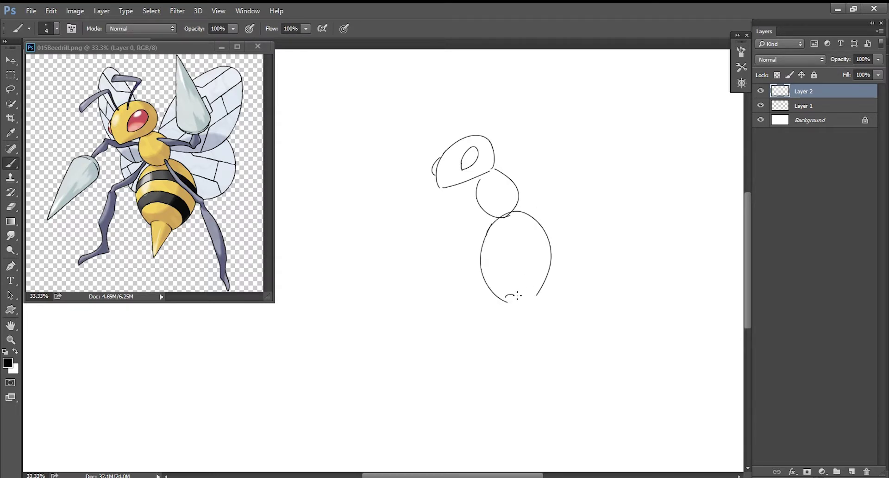
- Draw the tapered, pointed stinger at the lower end of the abdomen and clean up where they join
mouse_move(537, 294)
mouse_down()
mouse_move(525, 299)
mouse_move(509, 351)
mouse_move(510, 334)
mouse_move(508, 343)
mouse_up()
key(ctrl+z)
key(ctrl+z)
drag(504, 304, 506, 345)
key(ctrl+z)
key(e)
drag(508, 306, 506, 310)
key(b)
drag(505, 301, 506, 348)
key(ctrl+z)
drag(505, 301, 508, 341)
key(ctrl+z)
- Merge the abdomen layer into Layer 1 and create a new empty layer above it
key(e)
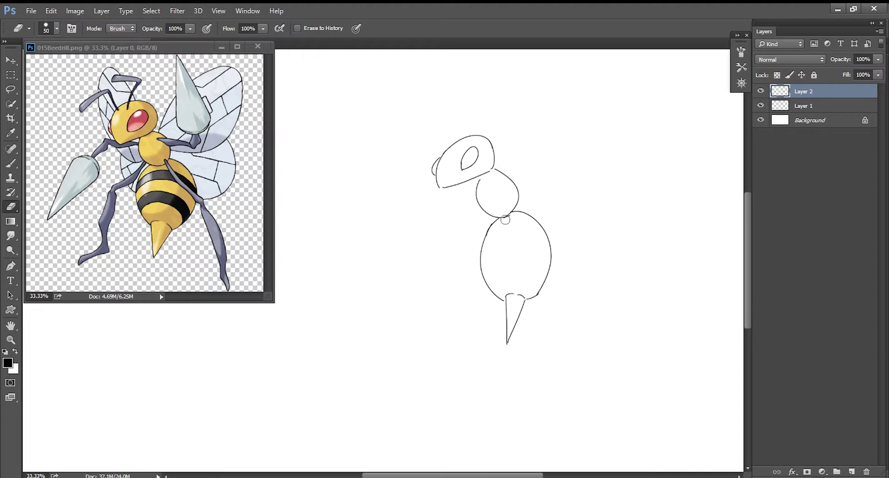
key(Delete)
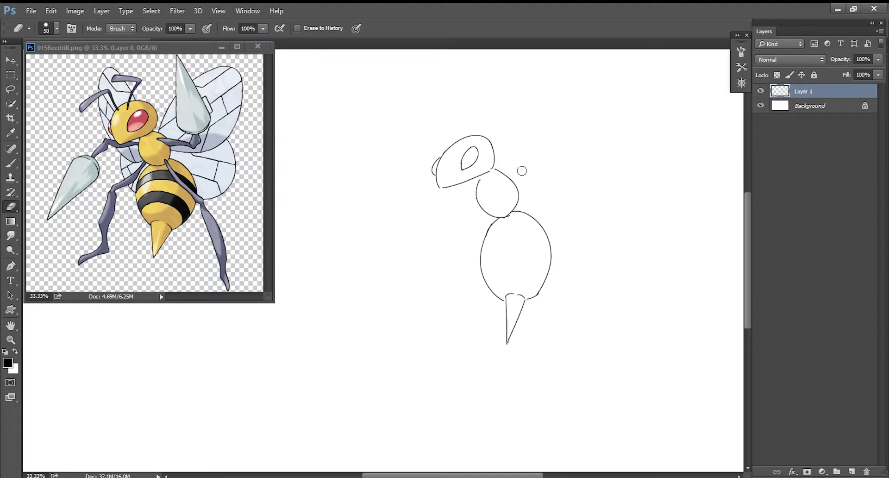
key(ctrl+shift+n)
key(Return)
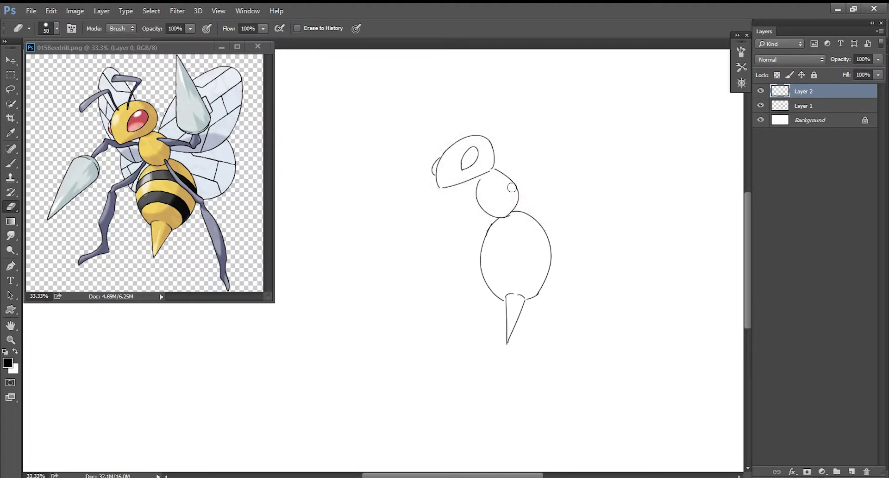
- Draw the curved arm extending right from the thorax, ending in a short upturned wrist
key(b)
mouse_move(513, 188)
mouse_down()
mouse_move(549, 188)
mouse_move(538, 180)
mouse_move(546, 181)
mouse_up()
key(ctrl+z)
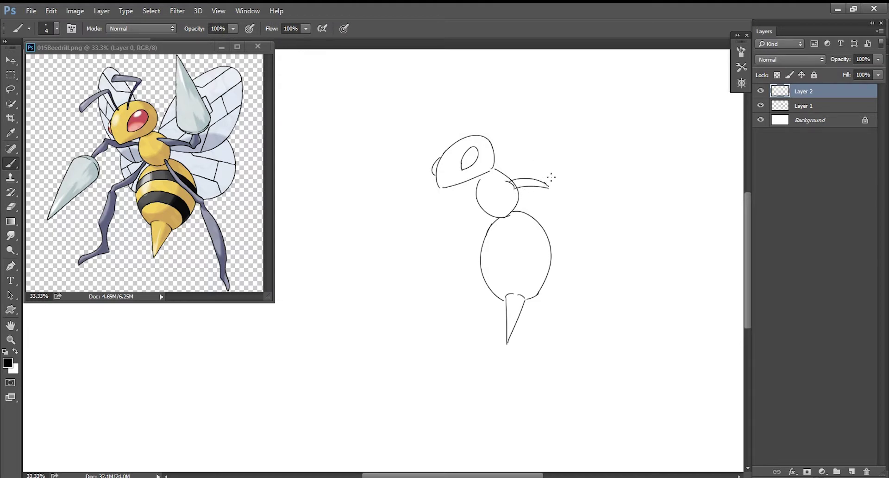
key(ctrl+z)
drag(552, 170, 556, 183)
key(ctrl+z)
- Draw the long, nearly vertical left edge of the raised lance above the right-hand arm
drag(524, 79, 519, 159)
key(ctrl+z)
drag(530, 64, 517, 157)
key(ctrl+z)
drag(530, 64, 526, 168)
key(ctrl+z)
mouse_move(529, 64)
mouse_down()
mouse_move(526, 168)
mouse_move(535, 171)
mouse_up()
key(e)
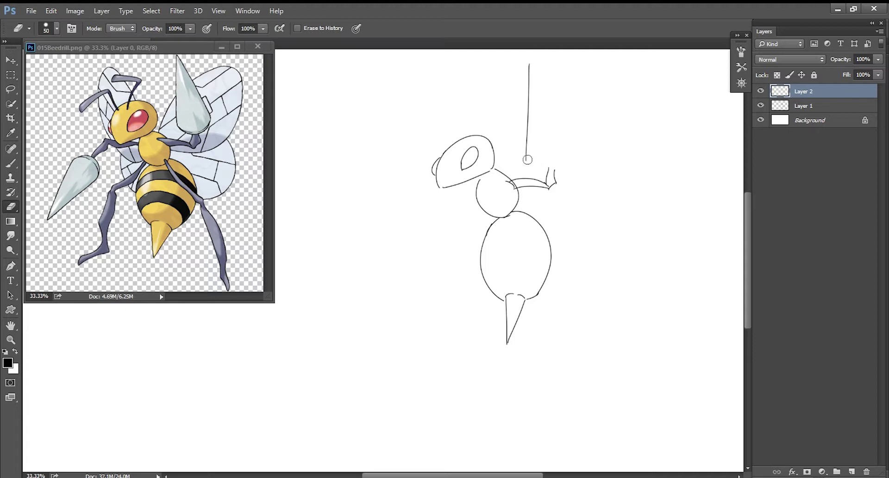
- Complete the raised lance with its slanted right edge and a rounded base meeting the wrist
key(b)
mouse_move(527, 159)
mouse_down()
mouse_move(532, 167)
mouse_move(566, 161)
mouse_up()
key(ctrl+z)
key(ctrl+z)
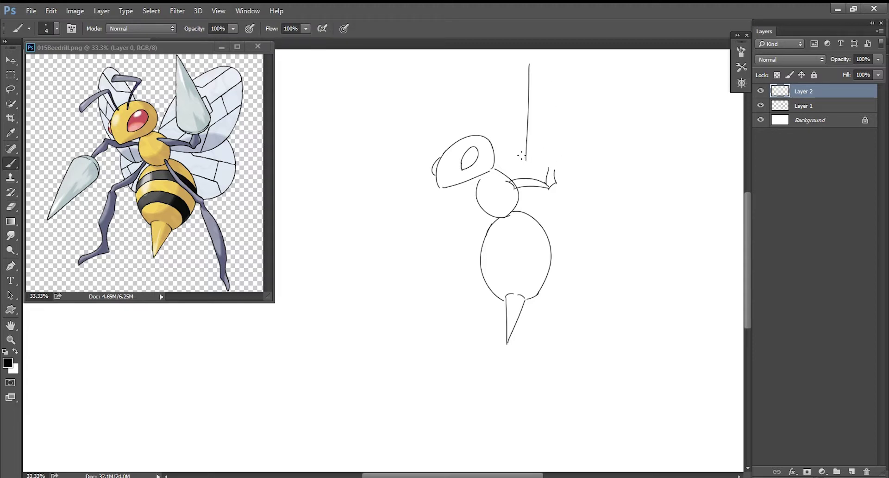
drag(527, 159, 562, 155)
mouse_move(529, 63)
mouse_down()
mouse_move(565, 151)
mouse_move(521, 161)
mouse_up()
key(e)
key(b)
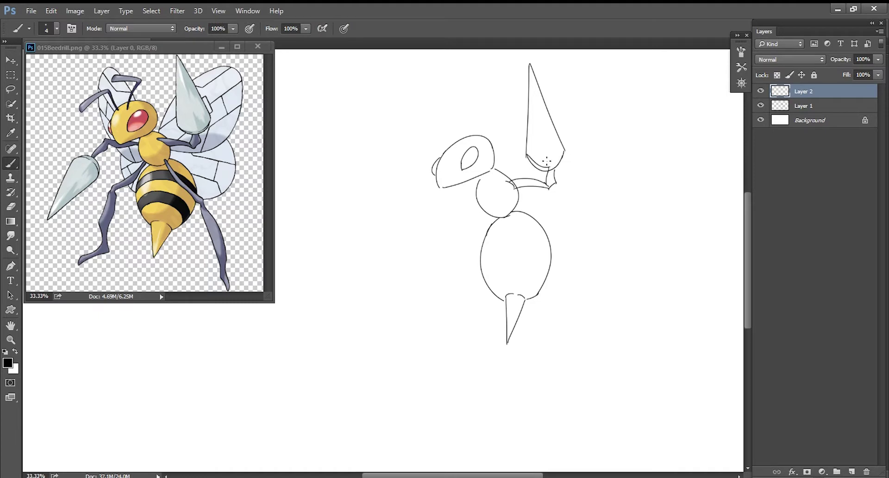
- Add a curved contour line across the base of the raised lance
drag(526, 155, 552, 163)
key(ctrl+z)
key(e)
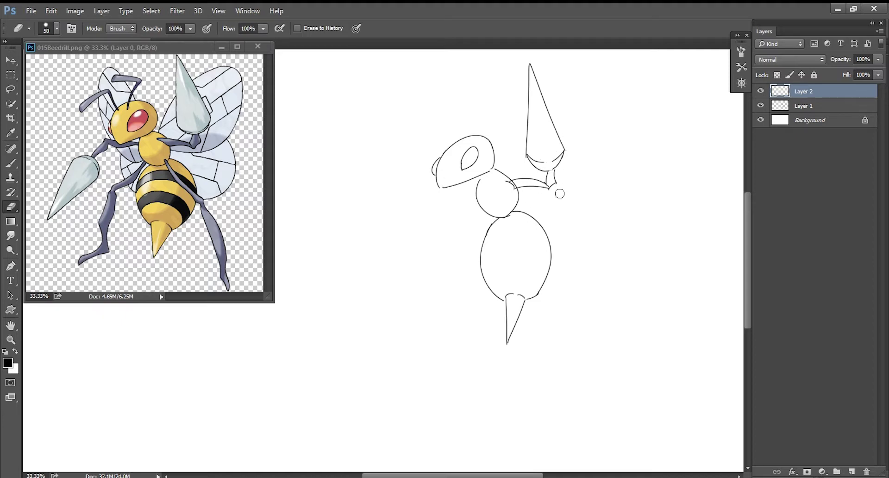
- Draw the opposite upper arm running from the thorax beneath the jaw to an elbow in front of the head
key(b)
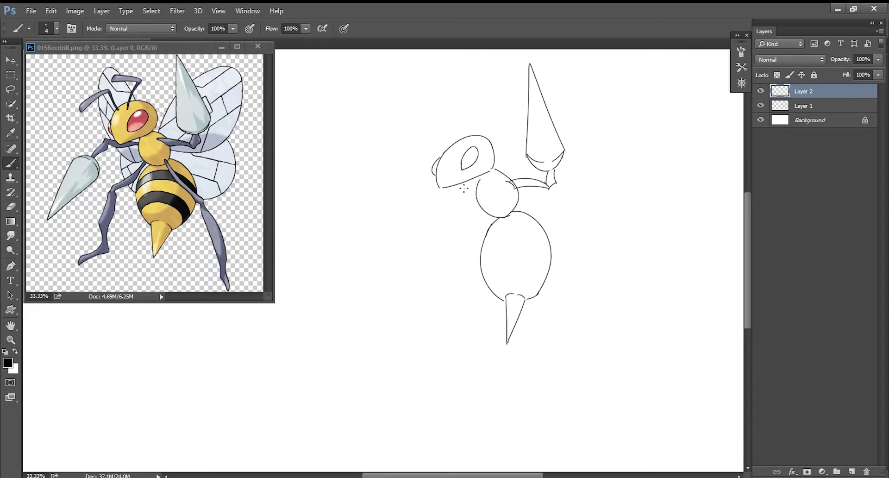
mouse_move(425, 186)
mouse_down()
mouse_move(482, 186)
mouse_move(459, 194)
mouse_move(467, 189)
mouse_up()
key(ctrl+z)
key(ctrl+z)
key(e)
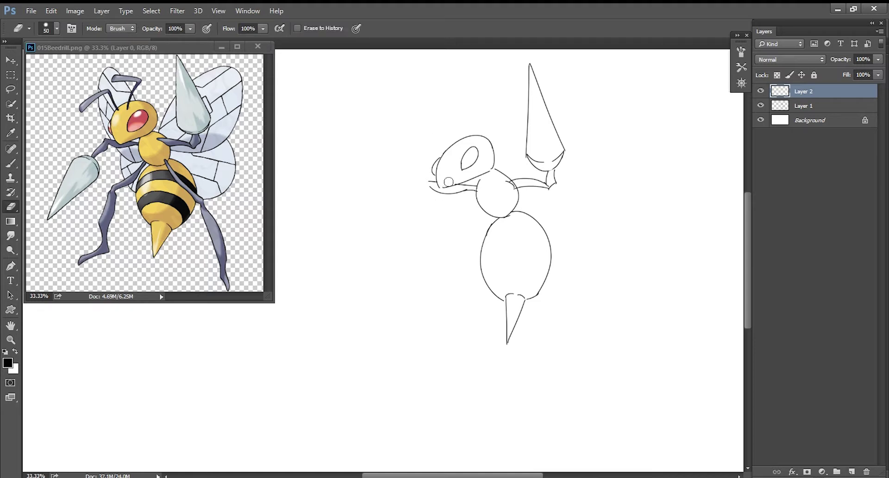
- Draw the forearm angling down and left from the elbow in front of the head
key(b)
drag(426, 182, 405, 217)
key(ctrl+z)
drag(427, 182, 407, 212)
key(ctrl+z)
drag(427, 182, 410, 209)
key(ctrl+z)
key(ctrl+z)
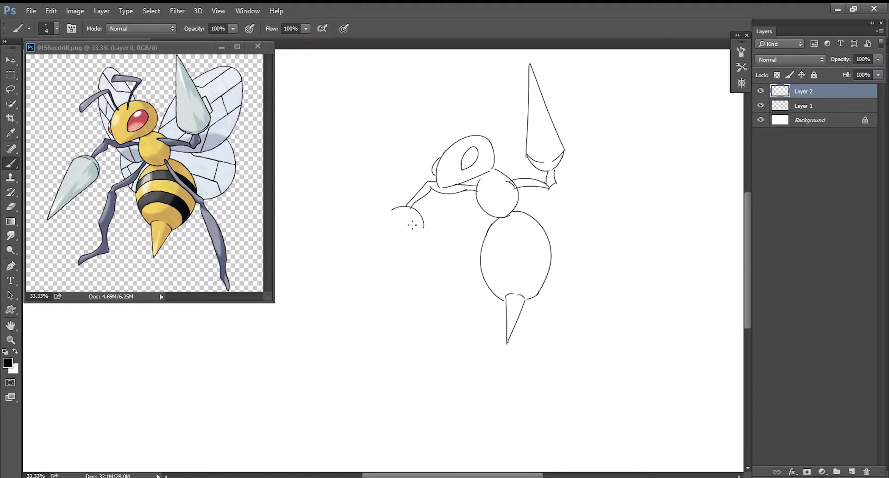
- Draw the rounded base of the lowered lance at the end of the left forearm
drag(388, 211, 419, 223)
key(ctrl+z)
key(ctrl+z)
key(ctrl+z)
key(ctrl+z)
key(ctrl+z)
key(ctrl+z)
- Draw the lowered lance's right edge slanting down and left toward its tip
drag(421, 226, 367, 272)
key(ctrl+z)
mouse_move(420, 226)
mouse_down()
mouse_move(353, 308)
mouse_move(404, 239)
mouse_move(365, 280)
mouse_up()
key(ctrl+z)
key(ctrl+z)
- Draw the lowered lance's left edge from its rounded base down to the point
drag(388, 216, 361, 294)
key(ctrl+z)
drag(391, 211, 366, 288)
key(ctrl+z)
key(ctrl+alt+z)
key(ctrl+shift+z)
key(ctrl+shift+z)
drag(386, 214, 367, 277)
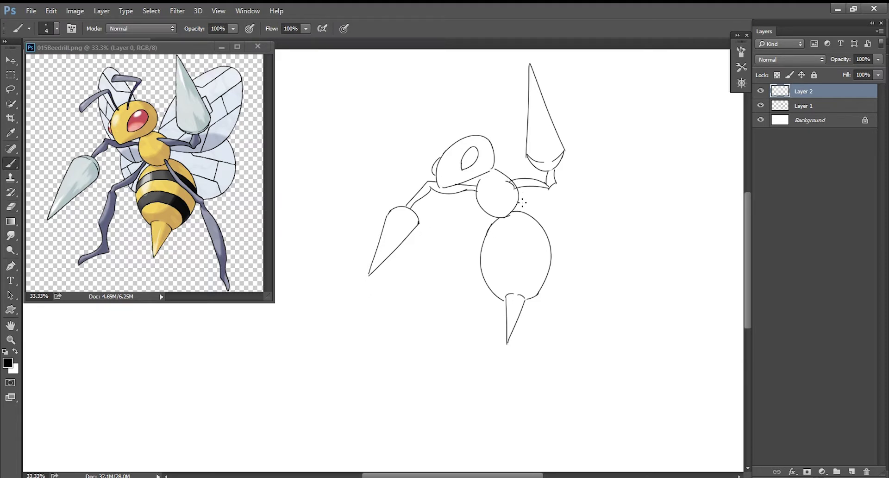
- Draw the narrow upper segment of the right leg, curving from the thorax across the abdomen to the knee
key(e)
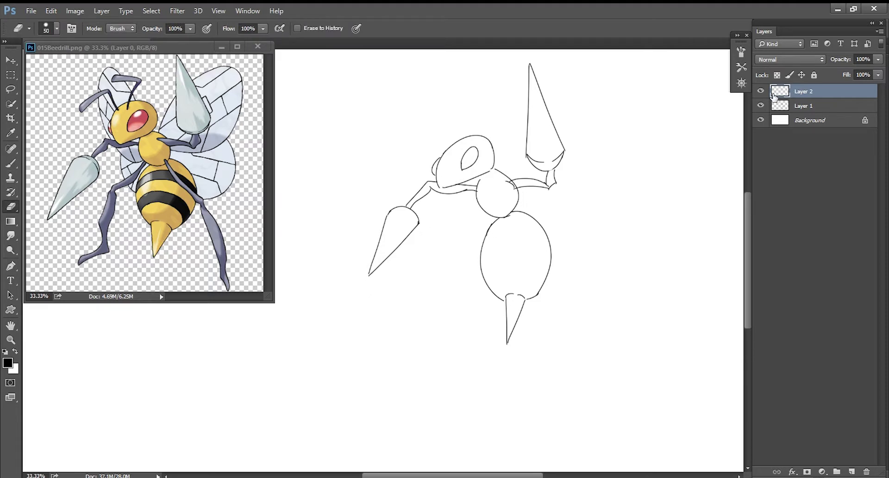
key(b)
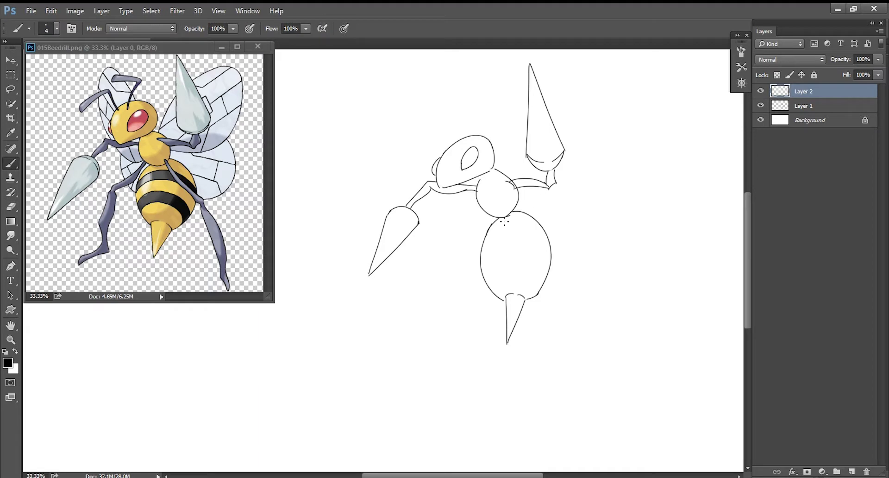
drag(509, 210, 550, 265)
key(ctrl+z)
drag(509, 209, 563, 280)
key(ctrl+z)
drag(509, 209, 569, 280)
drag(508, 207, 573, 280)
key(ctrl+z)
drag(508, 203, 572, 274)
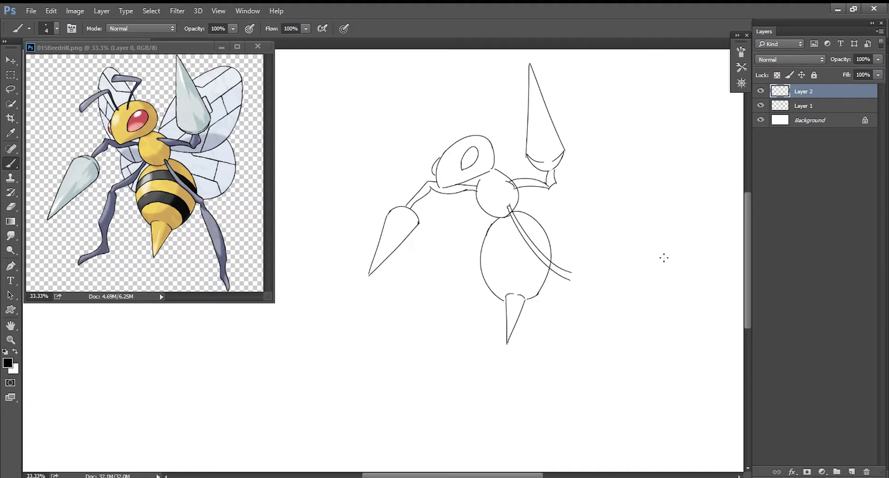
- Draw the outer edge of the right lower leg, curving down from the knee
drag(571, 273, 610, 401)
key(ctrl+z)
drag(583, 295, 602, 371)
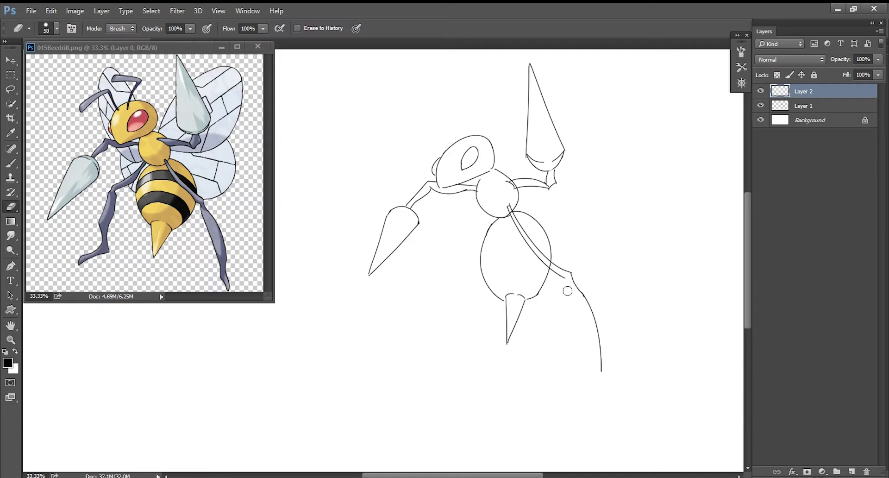
- Draw the inner edge of the right lower leg and finish it with a narrow ankle and pointed foot
mouse_move(564, 279)
mouse_down()
mouse_move(597, 372)
mouse_move(585, 359)
mouse_up()
key(ctrl+z)
key(ctrl+z)
key(ctrl+z)
key(ctrl+z)
mouse_move(564, 277)
mouse_down()
mouse_move(589, 368)
mouse_move(601, 352)
mouse_move(601, 388)
mouse_up()
key(ctrl+z)
key(e)
key(b)
key(ctrl+z)
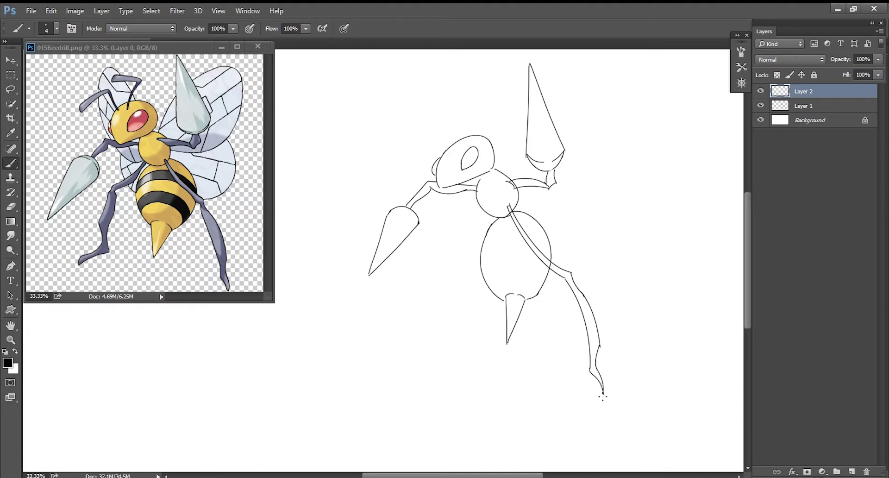
- Redraw the pointed tip of the right foot and erase the Layer 1 body lines that cross the right leg's top
key(ctrl+z)
drag(590, 368, 603, 395)
click(807, 106)
key(e)
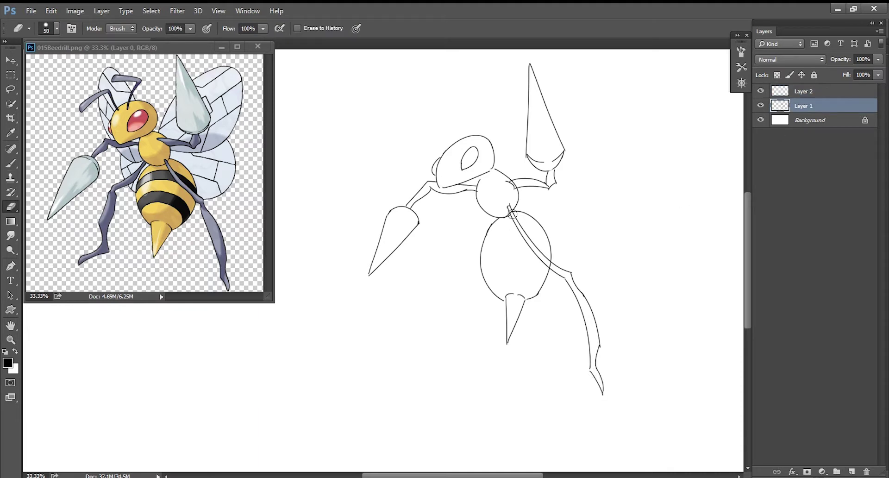
key(bracketleft)
- Draw the narrow upper segment of the left leg on Layer 2, curving from below the thorax down to the knee
click(803, 91)
key(b)
drag(483, 213, 448, 246)
drag(495, 217, 461, 243)
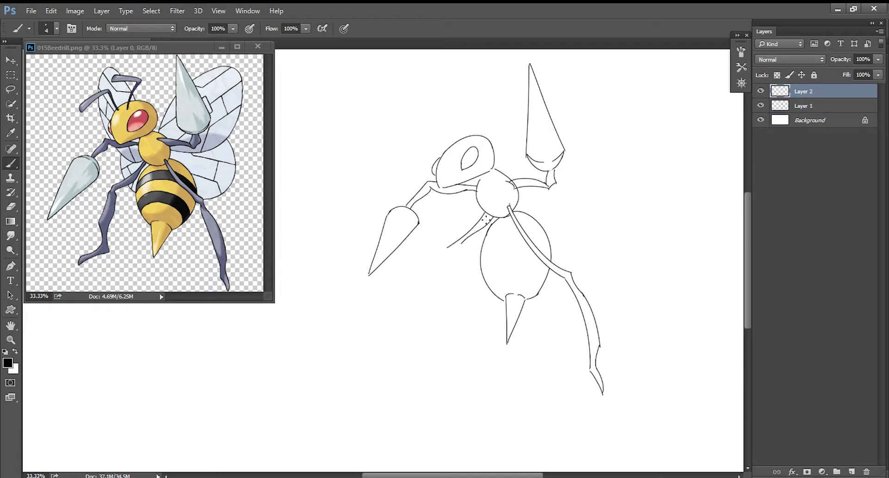
key(ctrl+z)
drag(488, 214, 452, 254)
key(ctrl+z)
key(e)
key(b)
key(ctrl+z)
key(e)
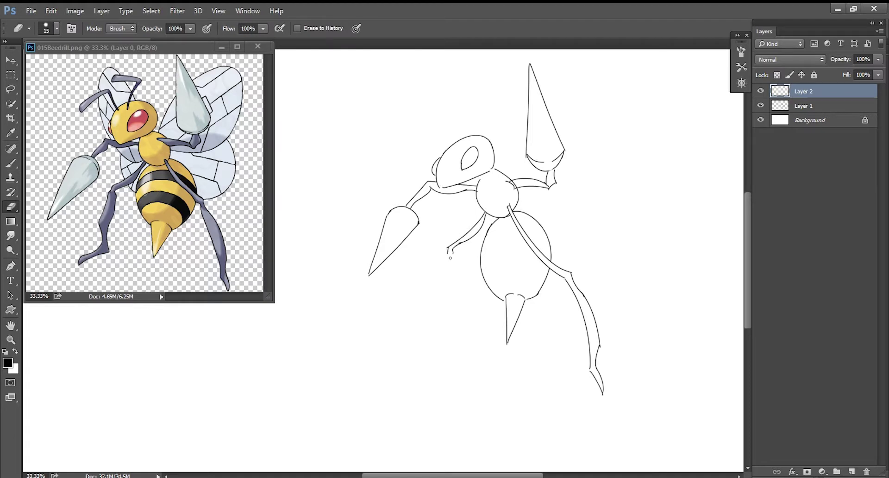
- Draw the outer edge of the left lower leg from the knee down to the ankle
key(b)
key(ctrl+z)
mouse_move(445, 254)
mouse_down()
mouse_move(437, 308)
mouse_move(441, 291)
mouse_move(446, 342)
mouse_up()
key(e)
key(b)
key(ctrl+z)
drag(439, 294, 447, 330)
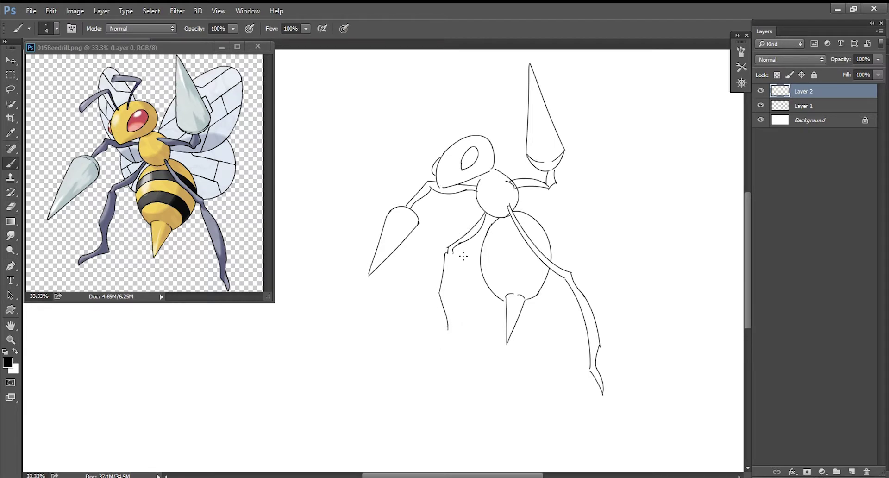
- Draw the inner edge of the left lower leg, bending at mid-shin and narrowing to the ankle
drag(454, 253, 453, 328)
key(ctrl+z)
key(ctrl+z)
key(ctrl+z)
drag(450, 286, 446, 328)
key(e)
key(b)
- Draw the left foot extending outward from the ankle and erase the overshoot at its heel
mouse_move(445, 317)
mouse_down()
mouse_move(414, 354)
mouse_move(458, 327)
mouse_up()
key(ctrl+z)
drag(414, 349, 459, 326)
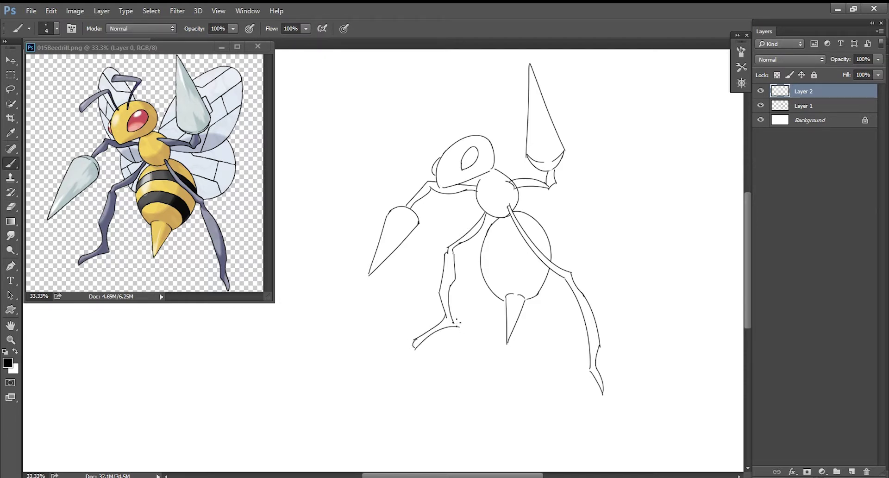
key(e)
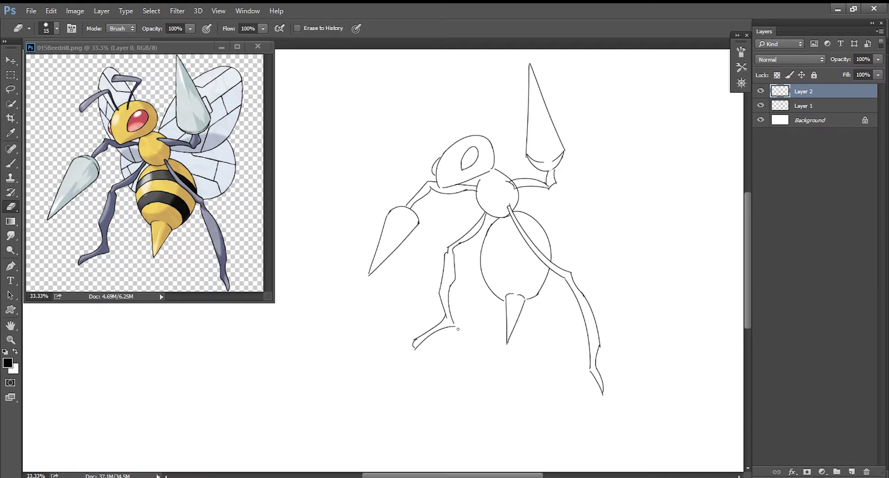
key(b)
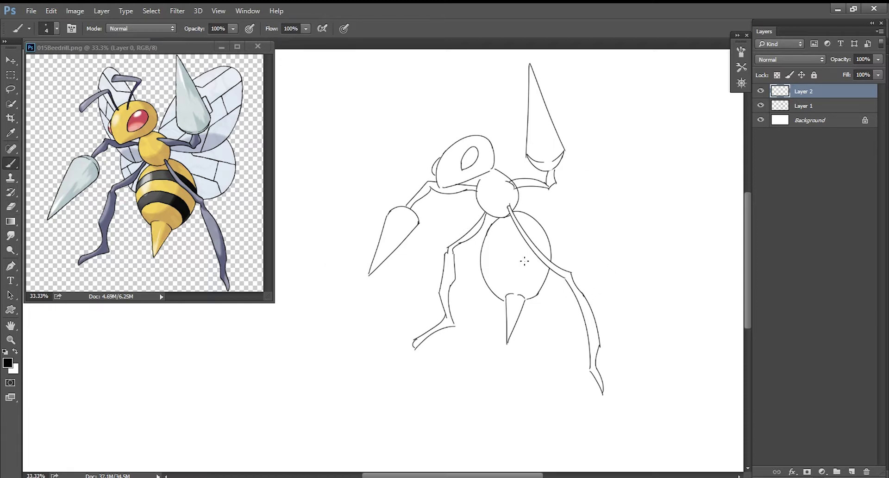
- Create a new layer and draw the curved bottom edge of the abdomen's lower stripe
key(ctrl+shift+n)
key(Return)
mouse_move(488, 283)
mouse_down()
mouse_move(544, 286)
mouse_move(528, 271)
mouse_move(544, 287)
mouse_up()
key(ctrl+z)
key(ctrl+z)
mouse_move(487, 284)
mouse_down()
mouse_move(514, 266)
mouse_move(541, 295)
mouse_up()
key(ctrl+z)
key(ctrl+z)
key(ctrl+z)
- Draw the curved top edge of the lower stripe and erase the ends sticking out of the abdomen
drag(482, 267, 550, 283)
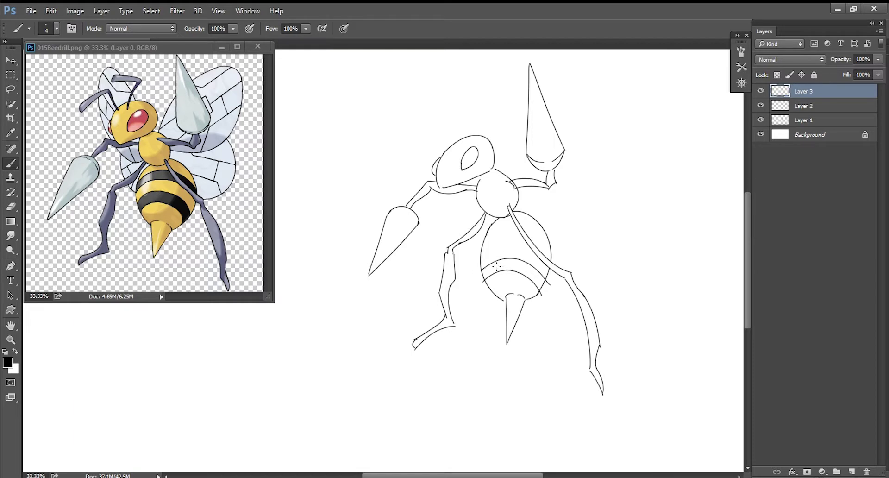
key(ctrl+z)
drag(483, 268, 545, 296)
key(e)
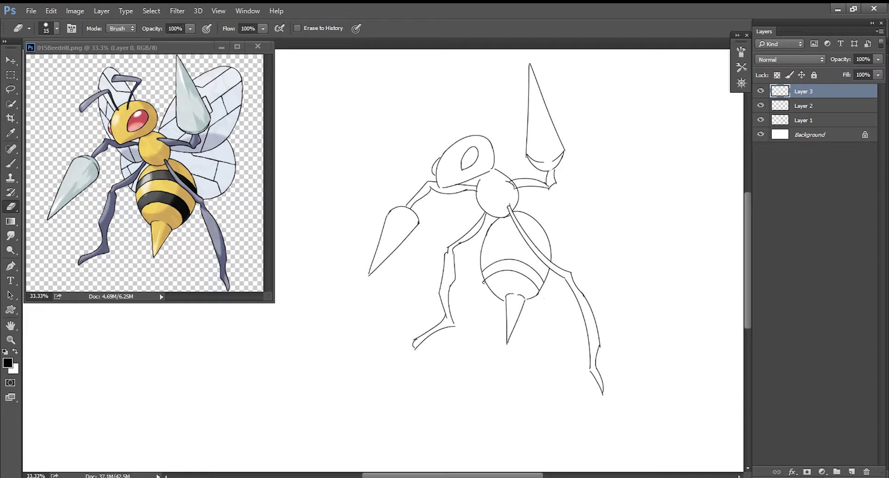
- Draw the curved bottom edge of the abdomen's upper stripe
key(b)
mouse_move(481, 257)
mouse_down()
mouse_move(499, 244)
mouse_move(553, 267)
mouse_move(514, 245)
mouse_move(558, 273)
mouse_up()
key(ctrl+z)
key(ctrl+z)
key(ctrl+z)
drag(477, 254, 563, 278)
key(ctrl+z)
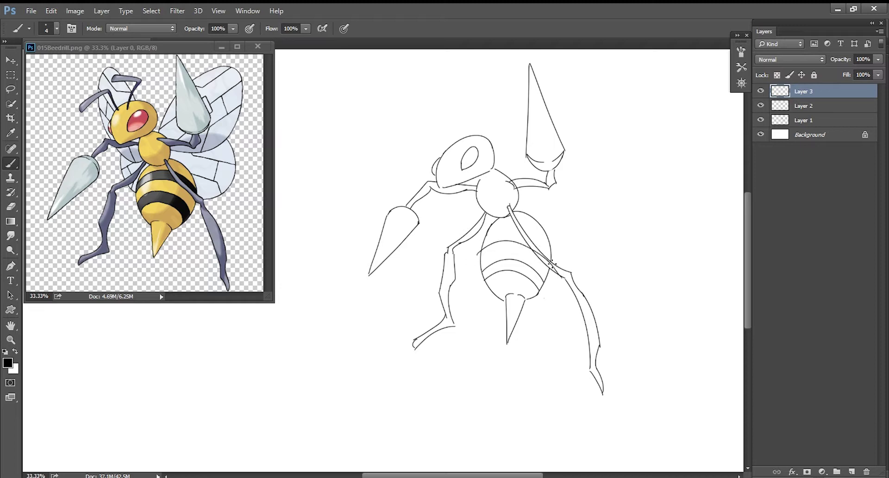
- Draw the curved top edge of the upper stripe and erase the stripe lines extending outside the abdomen
drag(466, 254, 567, 264)
key(e)
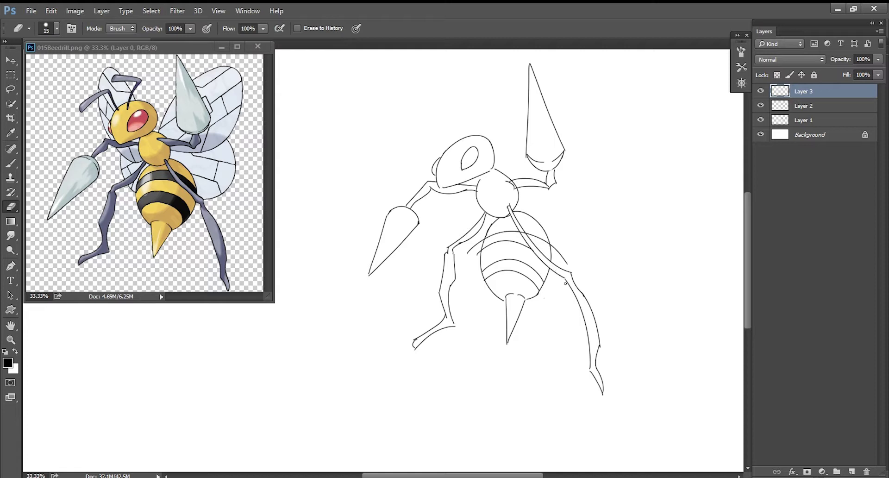
drag(556, 245, 571, 271)
drag(479, 243, 474, 256)
- Draw the right antenna rising from the head and bending sharply to a rounded tip
scroll(445, 142, up, 3)
key(b)
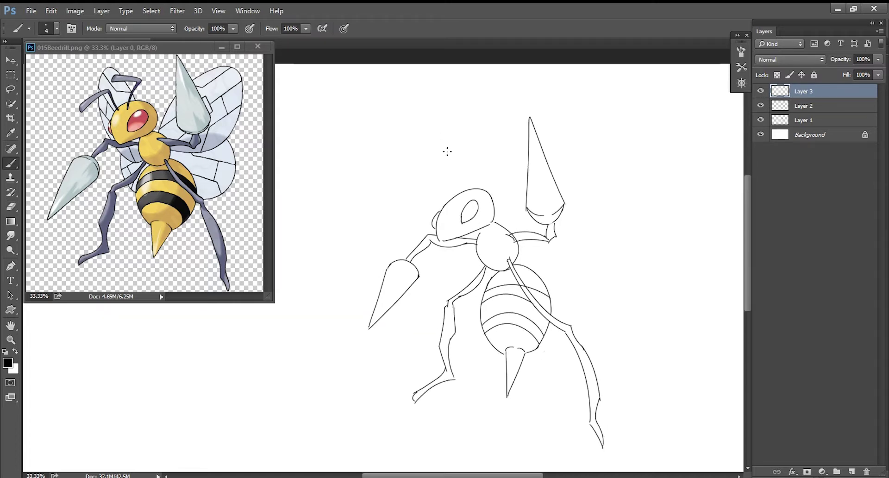
mouse_move(448, 150)
mouse_down()
mouse_move(448, 158)
mouse_move(487, 162)
mouse_move(483, 155)
mouse_move(466, 211)
mouse_up()
key(ctrl+z)
key(ctrl+z)
key(ctrl+z)
drag(483, 154, 465, 199)
mouse_move(448, 158)
mouse_down()
mouse_move(477, 156)
mouse_move(463, 202)
mouse_up()
key(ctrl+z)
key(ctrl+z)
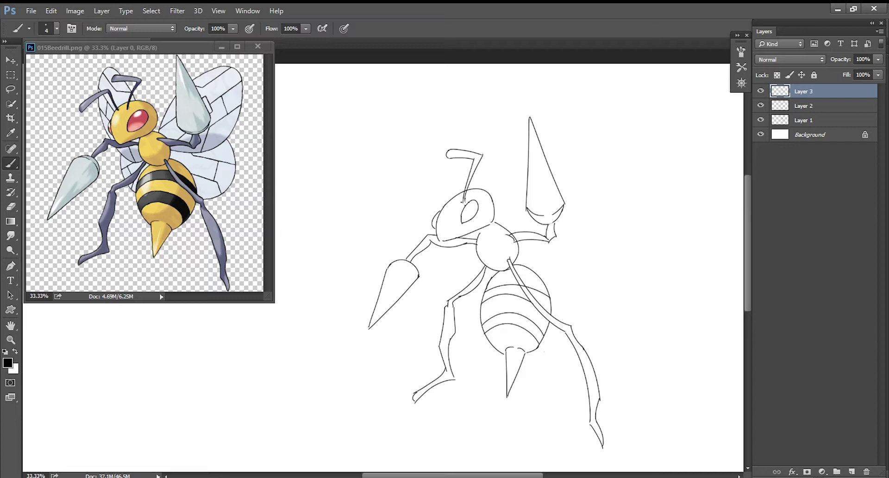
- Draw the left antenna arching outward from the head, trim its base, and detail the antenna tips
mouse_move(400, 192)
mouse_down()
mouse_move(435, 178)
mouse_move(459, 205)
mouse_up()
mouse_move(401, 192)
mouse_down()
mouse_move(404, 202)
mouse_move(436, 181)
mouse_move(453, 204)
mouse_up()
key(e)
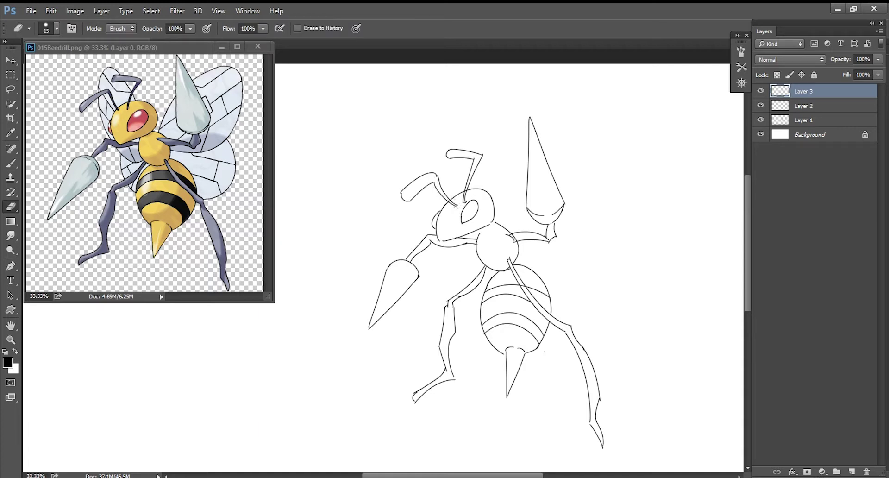
click(452, 207)
key(b)
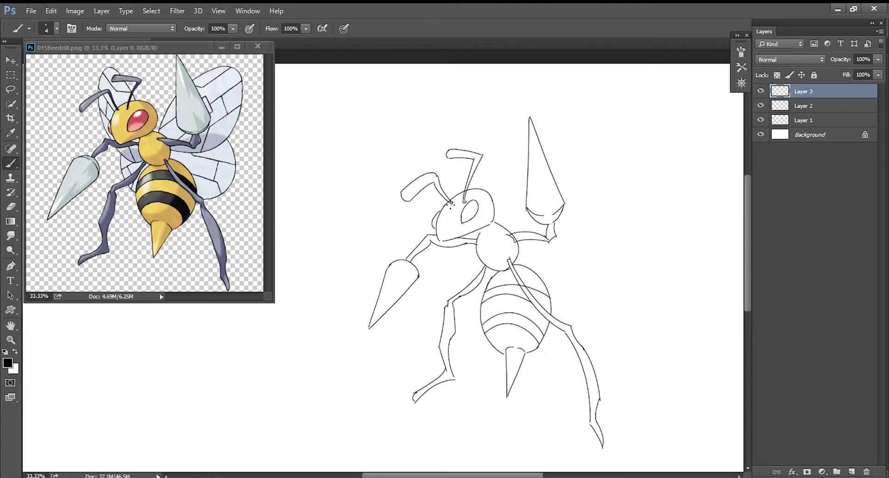
mouse_move(450, 198)
mouse_down()
mouse_move(453, 206)
mouse_move(410, 200)
mouse_up()
- Merge Layer 3 down into Layer 2
click(803, 106)
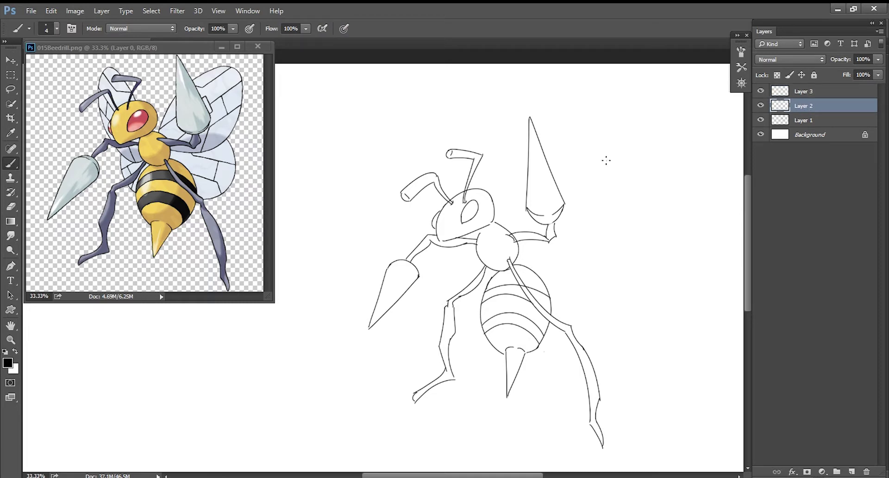
click(801, 120)
key(e)
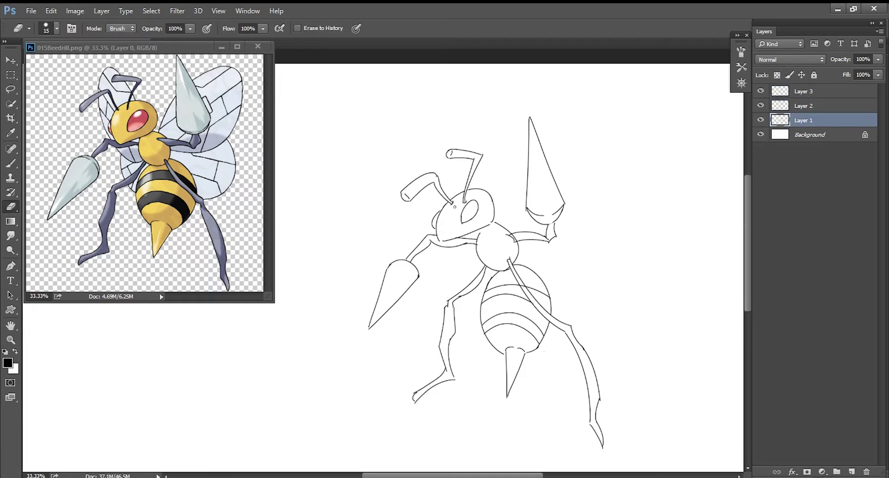
click(818, 96)
key(ctrl+e)
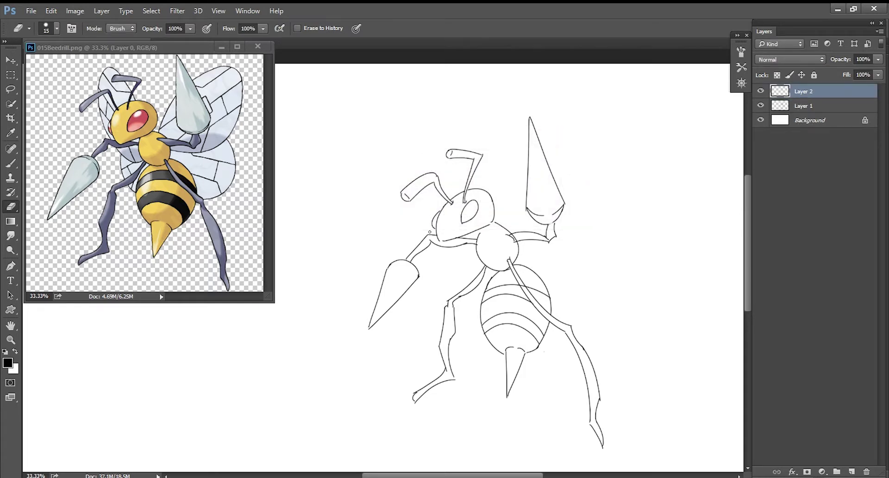
- Draw the outline of the upper left wing, looping behind the head and antennae down to the thorax
key(b)
mouse_move(465, 289)
mouse_down()
mouse_move(485, 190)
mouse_move(492, 234)
mouse_up()
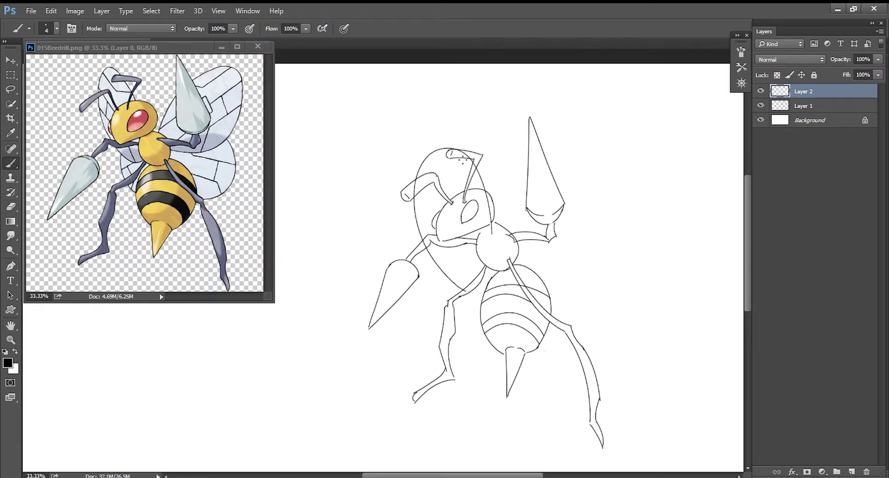
key(ctrl+z)
mouse_move(489, 264)
mouse_down()
mouse_move(479, 222)
mouse_move(468, 224)
mouse_up()
key(ctrl+z)
key(ctrl+alt+z)
key(ctrl+alt+z)
drag(482, 279, 473, 233)
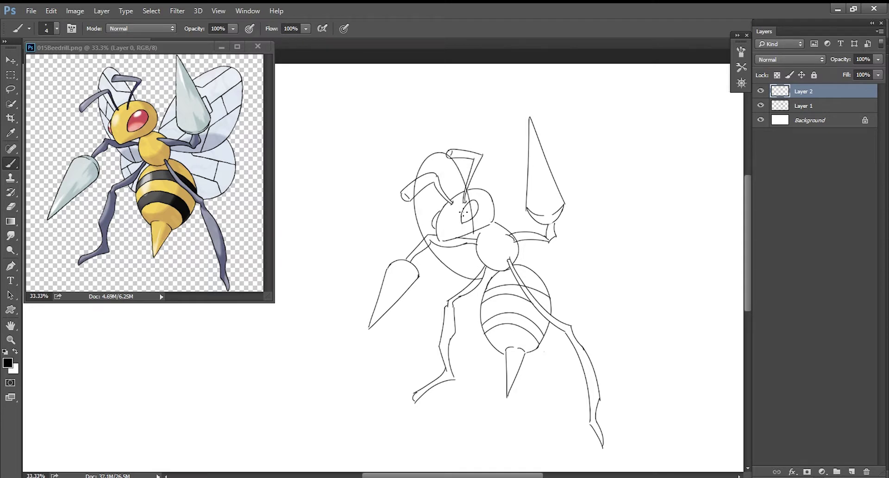
- Erase the upper left wing lines overlapping the head, antennae and arm, and complete the wing's edge near the thorax
key(e)
drag(470, 197, 471, 217)
key(ctrl+z)
drag(447, 154, 449, 157)
drag(409, 194, 413, 186)
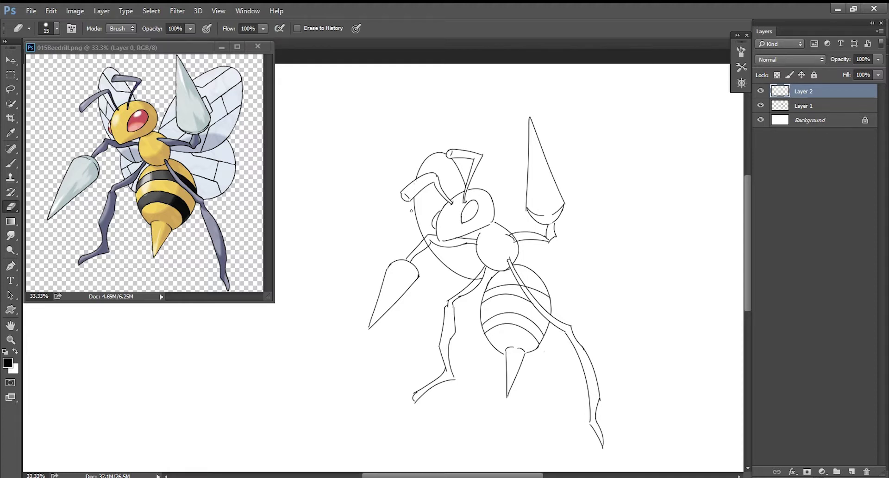
drag(426, 243, 426, 247)
key(b)
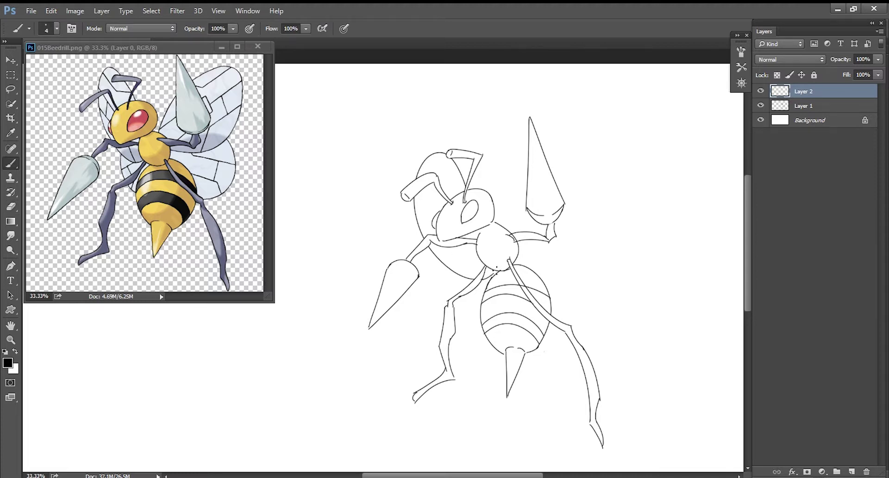
key(e)
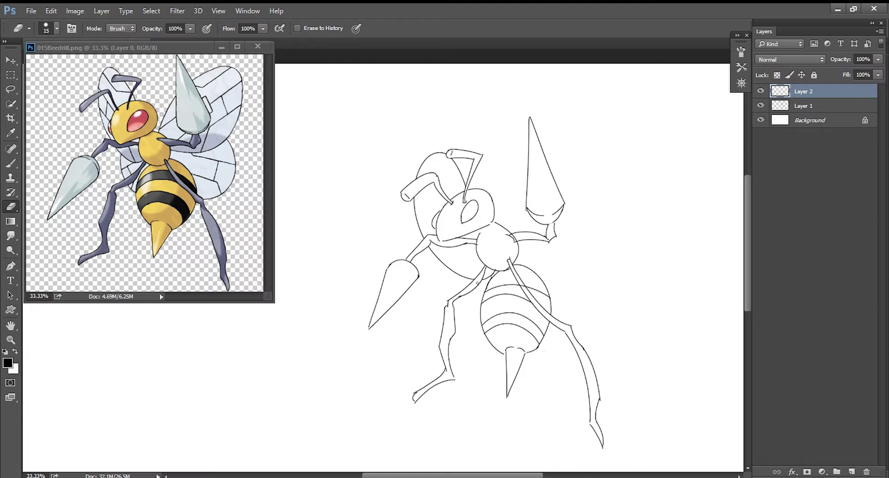
- Draw the small lower left wing between the left leg and abdomen, erasing its overlap with the body
key(b)
drag(459, 272, 499, 310)
key(e)
mouse_move(493, 311)
mouse_down()
mouse_move(484, 313)
mouse_move(493, 310)
mouse_up()
- Draw the large upper right wing from the thorax behind the raised lance and clean up its outline
key(b)
mouse_move(500, 228)
mouse_down()
mouse_move(503, 216)
mouse_move(605, 156)
mouse_up()
key(ctrl+z)
drag(500, 229, 620, 175)
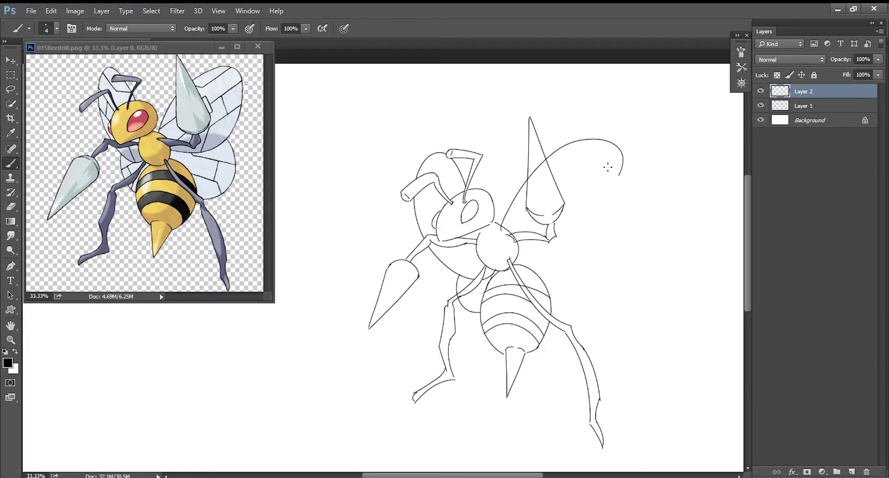
key(ctrl+z)
mouse_move(504, 227)
mouse_down()
mouse_move(619, 152)
mouse_move(574, 258)
mouse_up()
drag(517, 253, 601, 246)
key(ctrl+z)
drag(517, 253, 584, 250)
key(e)
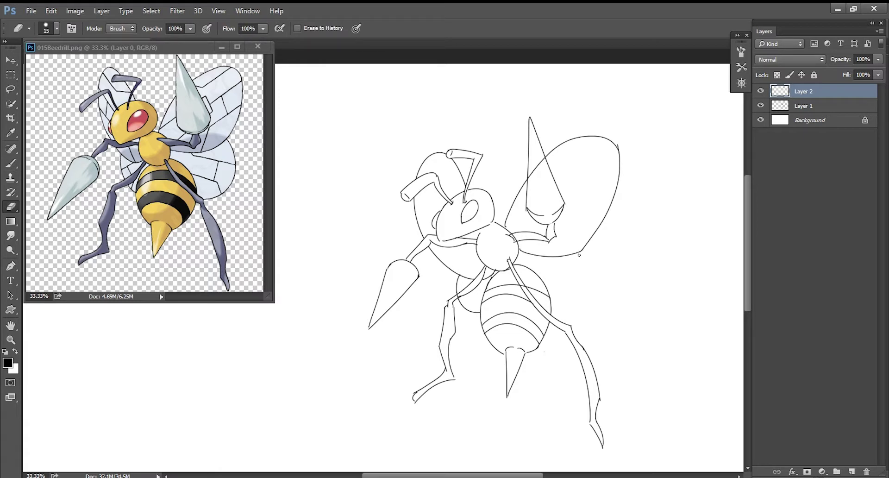
drag(622, 152, 619, 145)
- Draw the rounded lower right wing from the upper wing's edge down to the right leg
key(b)
drag(586, 248, 542, 320)
key(ctrl+z)
drag(586, 247, 542, 320)
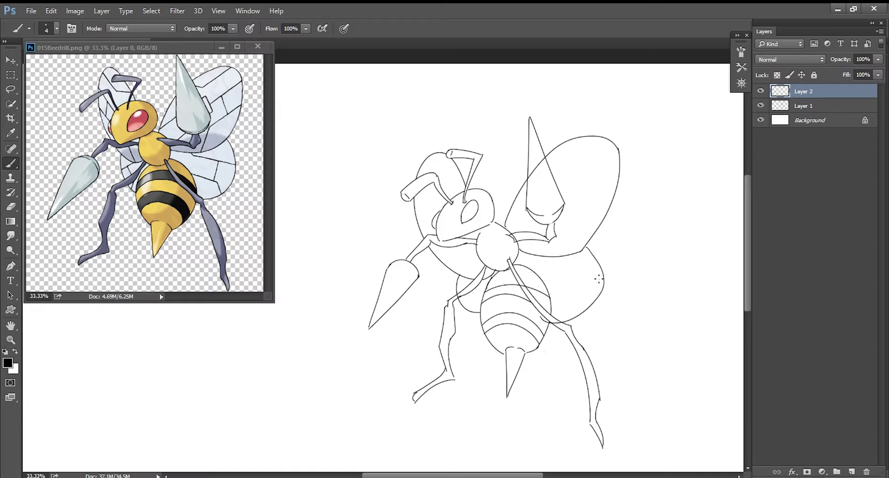
key(ctrl+z)
drag(589, 241, 553, 317)
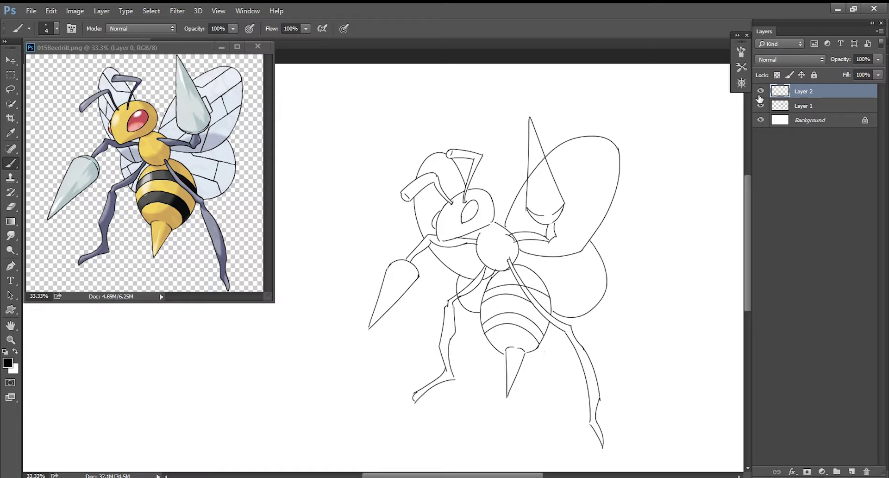
- Erase the upper right wing's outline inside the raised lance and set up an empty layer above the merged line art
key(e)
drag(532, 167, 544, 162)
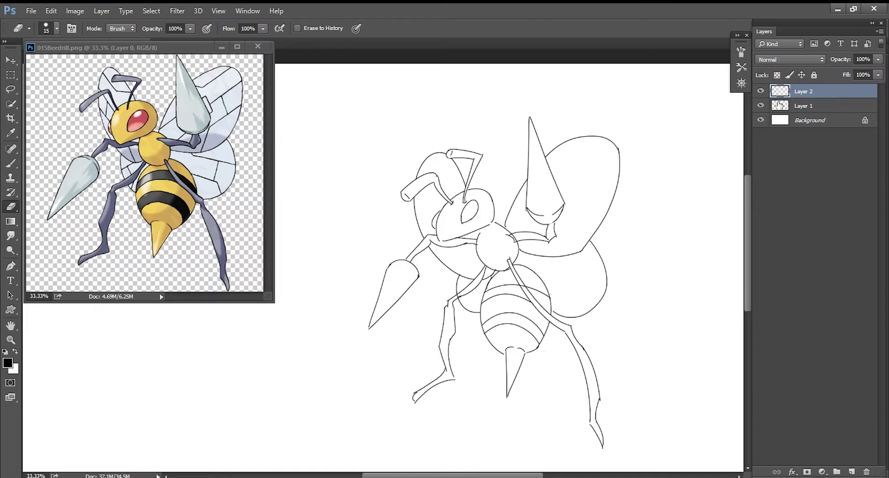
key(ctrl+shift+n)
key(Escape)
- Draw the veins of both left wings and erase the parts overlapping the antennae, head and leg
key(b)
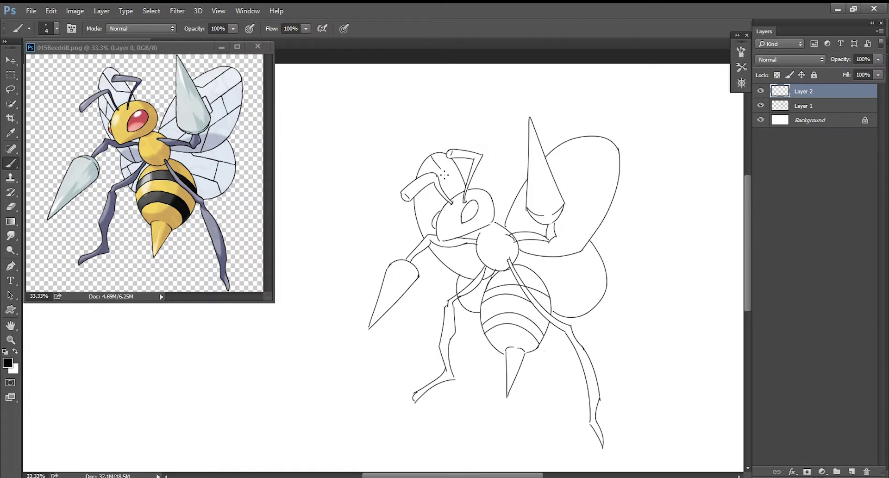
mouse_move(429, 160)
mouse_down()
mouse_move(461, 185)
mouse_move(446, 203)
mouse_up()
mouse_move(430, 198)
mouse_down()
mouse_move(469, 278)
mouse_move(458, 290)
mouse_move(472, 298)
mouse_move(468, 311)
mouse_up()
key(e)
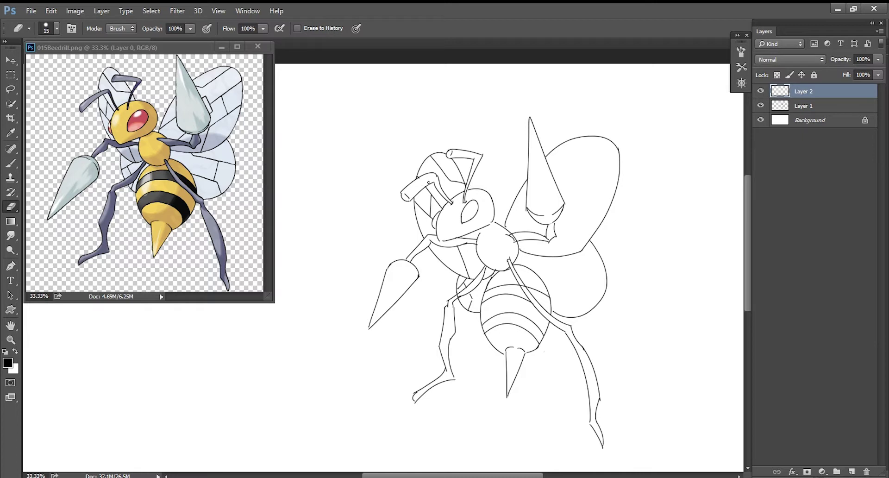
- Draw the upper right wing's top vein and a short angled vein beside the raised lance
key(b)
drag(548, 164, 600, 132)
drag(559, 185, 572, 198)
key(e)
key(b)
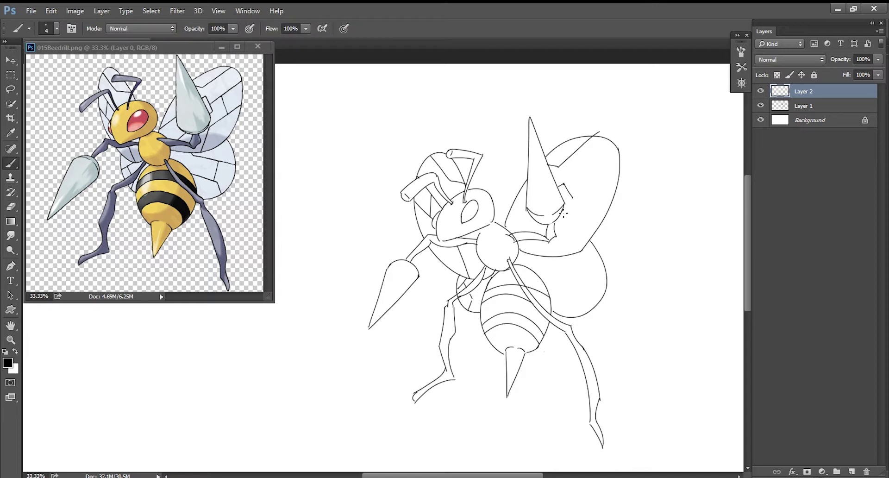
- Draw the long diagonal veins and short cross veins across the upper right wing
drag(573, 200, 518, 250)
drag(565, 185, 491, 226)
drag(572, 191, 657, 126)
mouse_move(597, 176)
mouse_down()
mouse_move(602, 191)
mouse_move(569, 222)
mouse_up()
key(ctrl+z)
mouse_move(628, 176)
mouse_down()
mouse_move(567, 225)
mouse_move(557, 266)
mouse_up()
key(ctrl+z)
drag(565, 225, 557, 269)
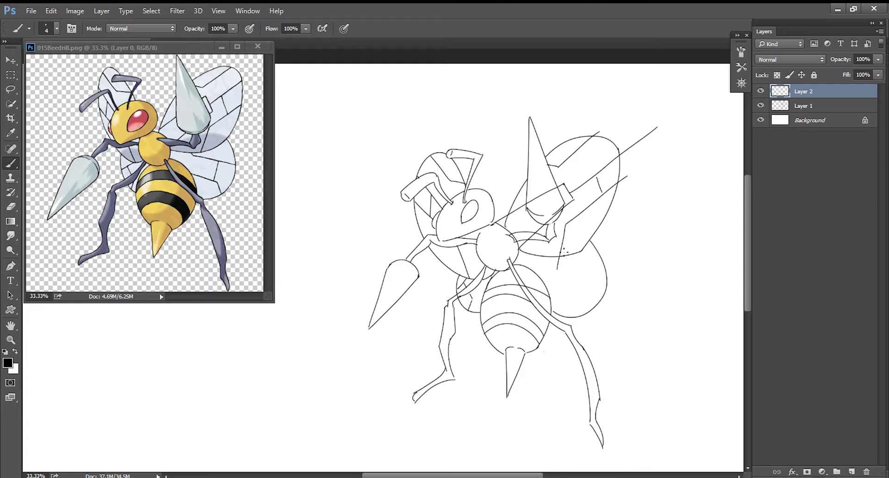
- Trim the upper wing's cross vein and draw the long and cross veins of the lower right wing
key(e)
key(b)
drag(541, 256, 653, 283)
mouse_move(543, 283)
mouse_down()
mouse_move(589, 299)
mouse_move(592, 314)
mouse_move(588, 303)
mouse_up()
key(e)
click(589, 299)
key(b)
drag(576, 267, 568, 293)
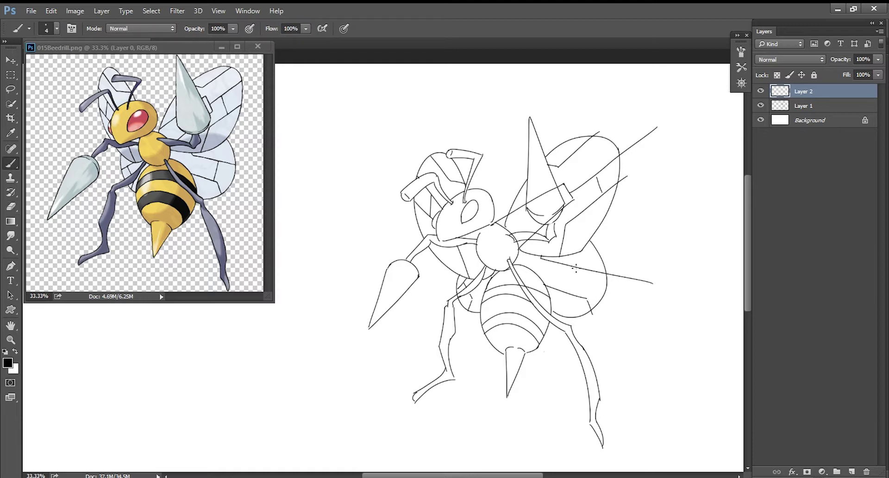
- Erase the vein lines extending beyond the right wings' outlines and overlapping the raised lance and arm
key(e)
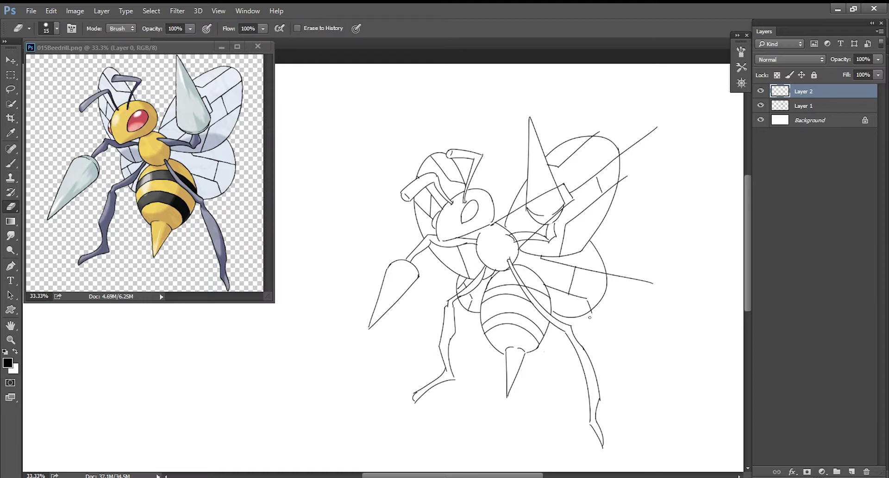
drag(610, 274, 650, 281)
click(620, 155)
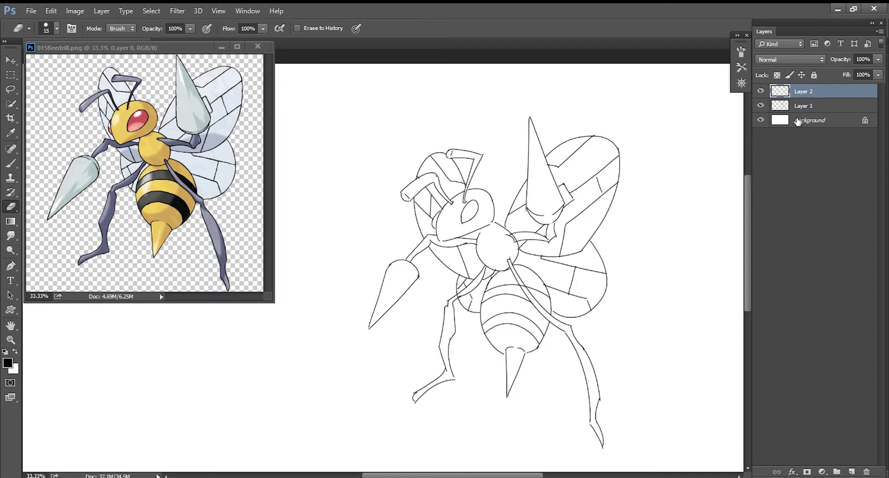
- Merge the finished line art layer into the one below and add a new empty layer for the colouring
key(ctrl+e)
key(ctrl+shift+n)
key(Return)
key(b)
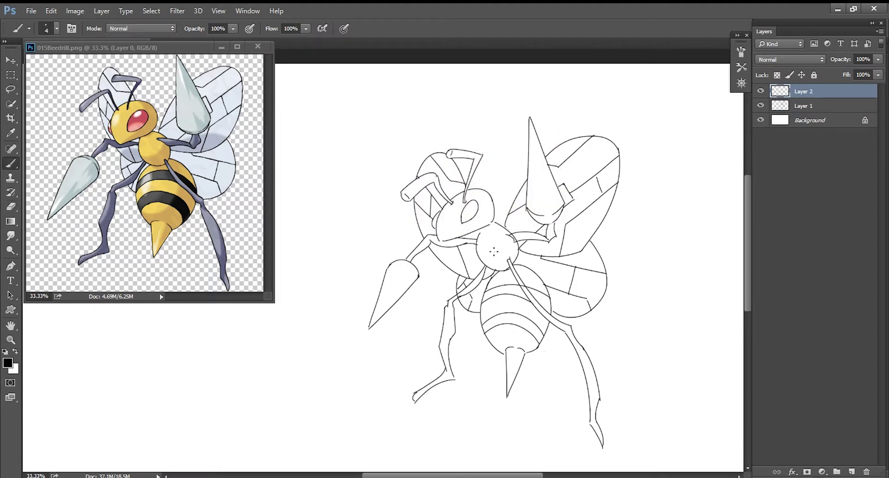
- Choose the golden yellow F2C24F as the foreground colour for the body
key(F6)
drag(602, 253, 549, 249)
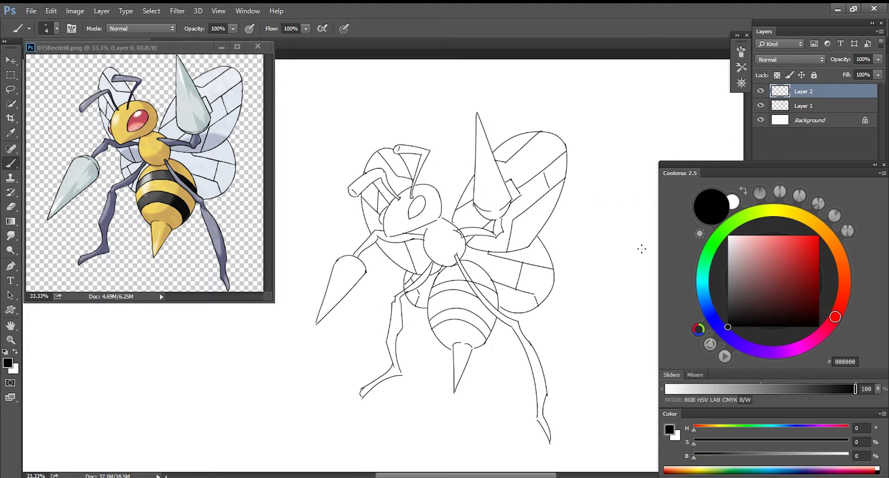
click(817, 226)
click(757, 264)
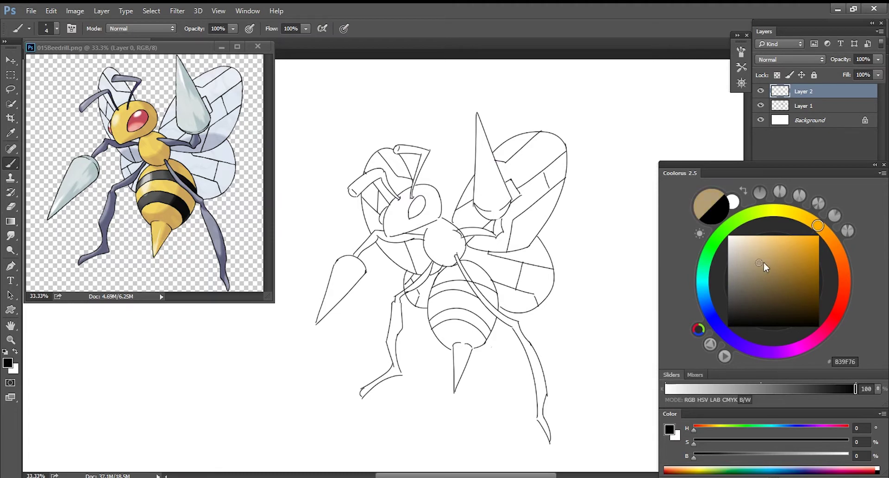
click(796, 246)
click(781, 249)
click(806, 220)
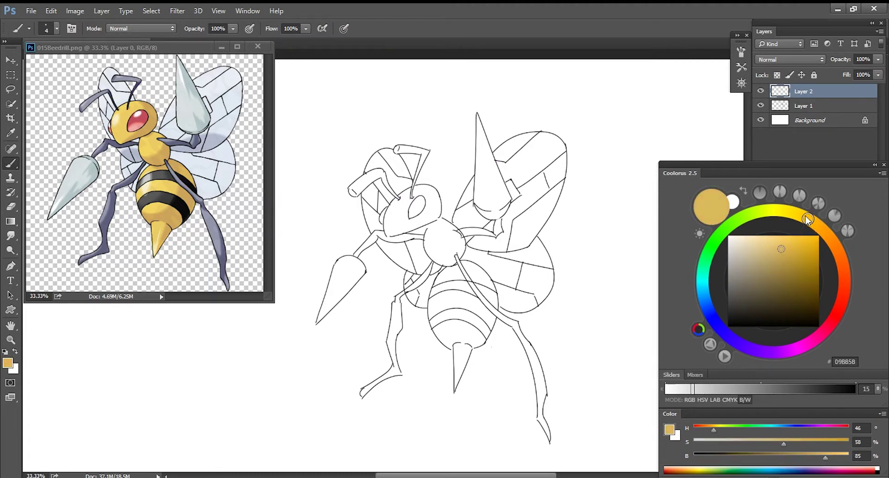
click(795, 242)
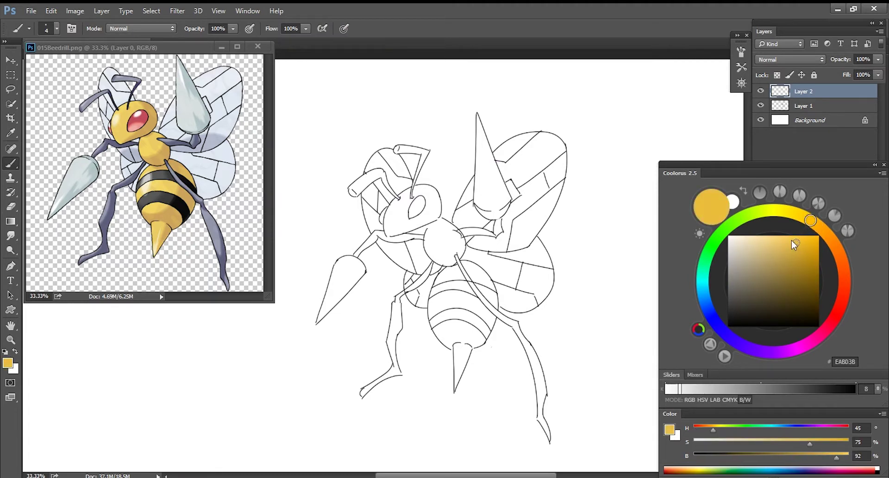
click(789, 239)
click(814, 225)
click(788, 236)
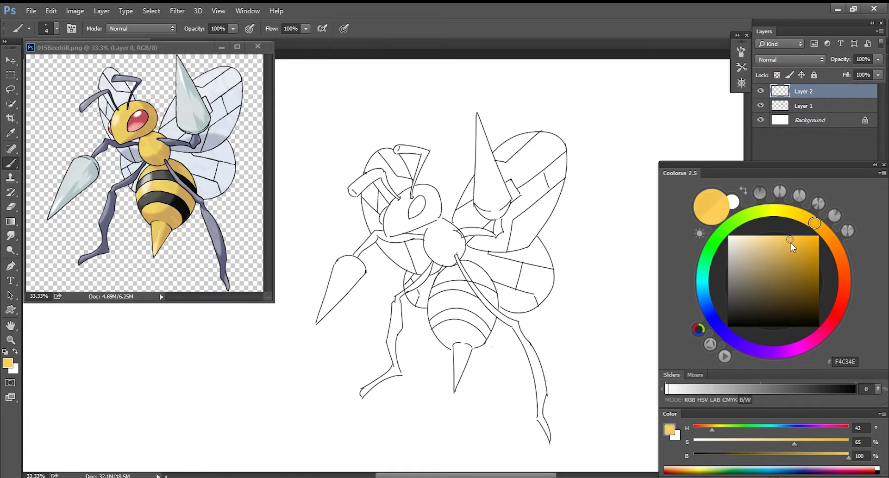
click(789, 241)
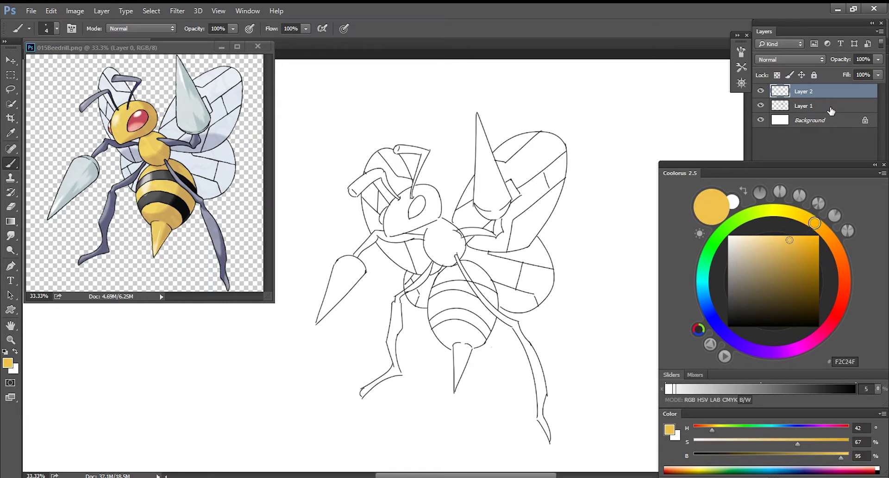
- Move the colour layer beneath the line art and dab yellow over outline gaps on the head and above the stinger
drag(824, 95, 816, 113)
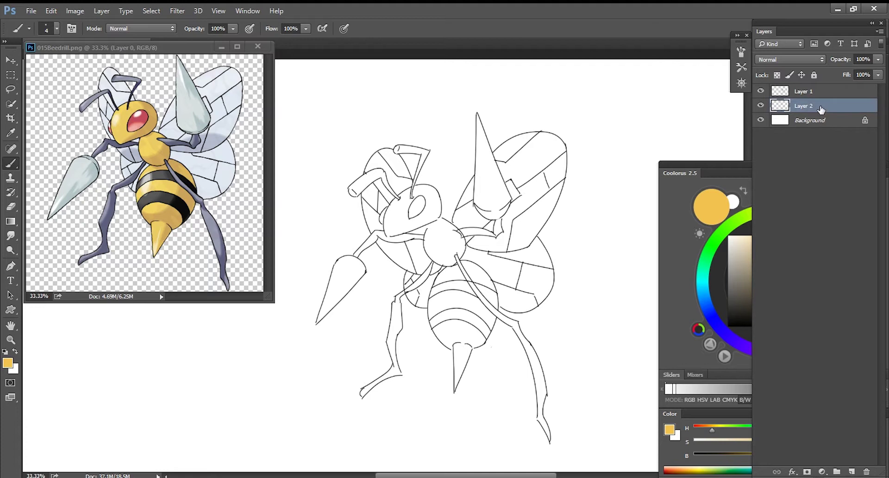
key(ctrl+shift+n)
key(Return)
key(ctrl+z)
click(392, 231)
click(434, 215)
drag(453, 346, 472, 341)
- Try to flood-fill the head and thorax with yellow
key(g)
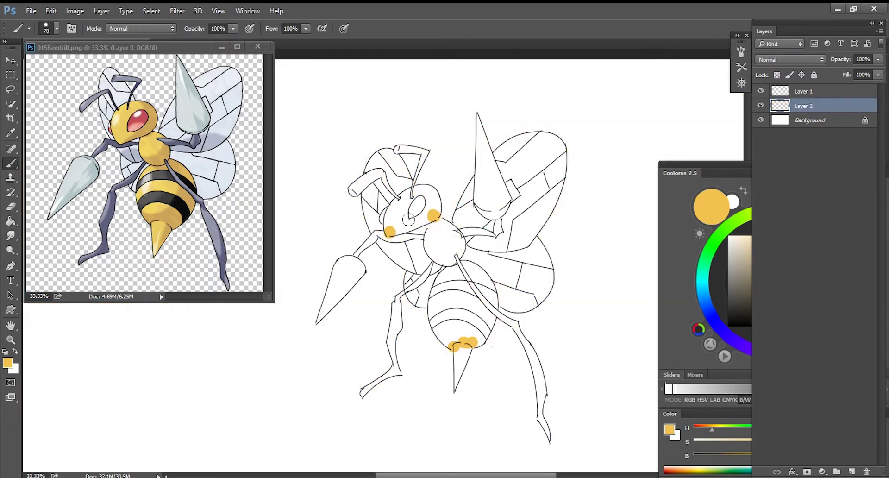
click(425, 200)
click(447, 250)
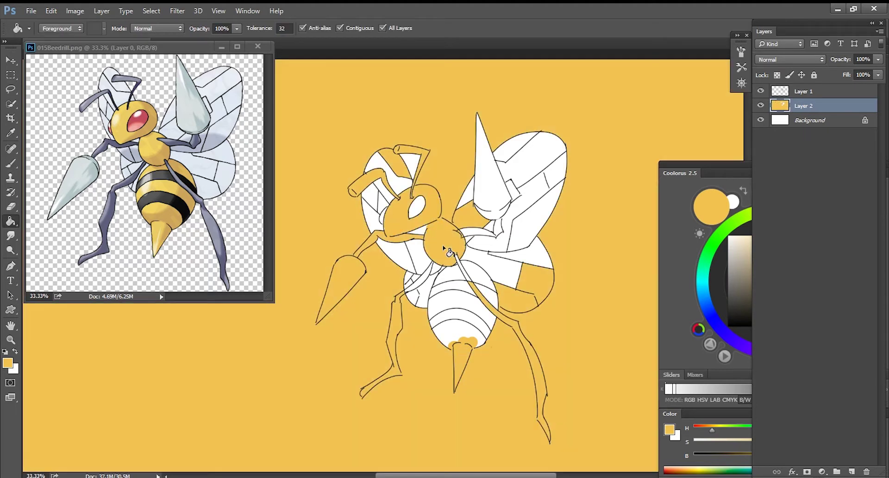
key(ctrl+alt+z)
key(ctrl+alt+z)
- Close the remaining gap at the top of the head with yellow on the colour layer and fill the head
click(804, 91)
key(e)
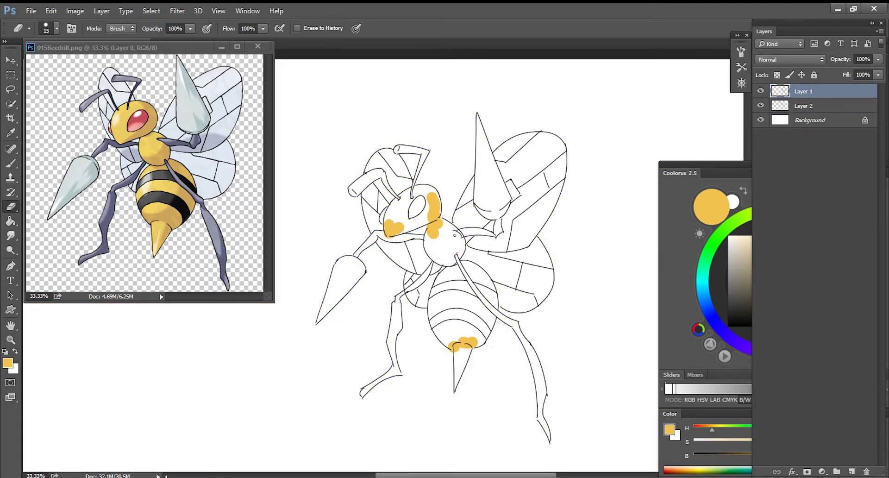
key(alt+bracketleft)
key(g)
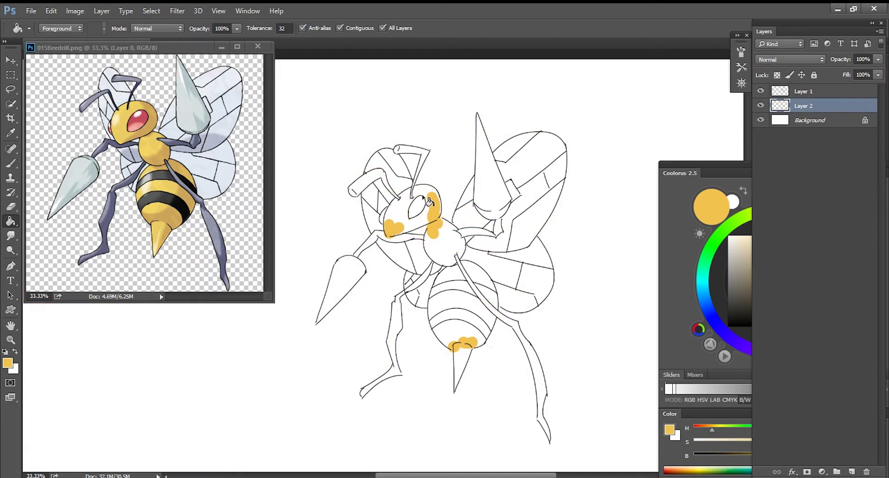
key(b)
click(416, 186)
key(g)
click(403, 207)
- Close the thorax outline gaps, fill the thorax and alternating abdomen bands with yellow, and erase the spill around the head
click(447, 245)
key(ctrl+z)
key(b)
click(460, 237)
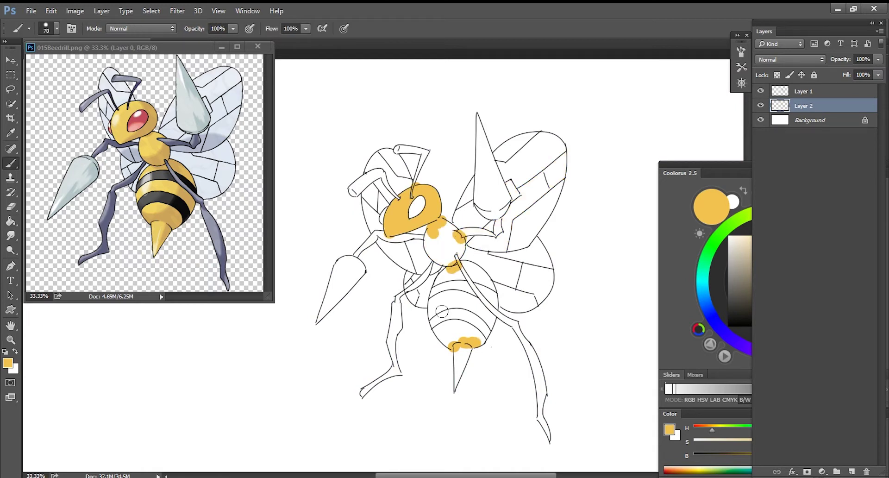
key(g)
click(442, 311)
click(458, 333)
click(477, 277)
click(445, 243)
key(e)
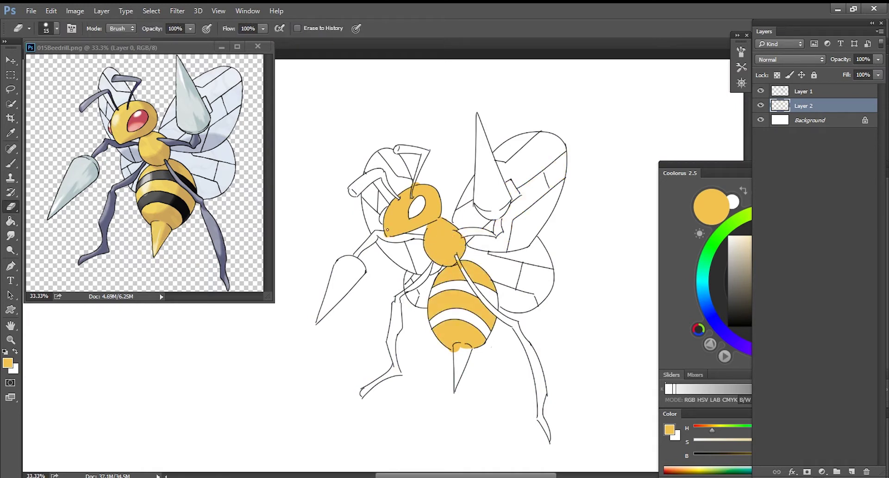
drag(412, 184, 419, 182)
- Choose the muted purple 68607E and dab it over the outline gaps at the leg joints and feet
key(g)
click(737, 342)
click(749, 281)
key(b)
click(514, 327)
click(538, 420)
click(401, 374)
click(362, 394)
- Fill the left leg's lower and upper segments with purple and erase the line art between them at the joint
key(g)
key(b)
key(g)
click(397, 324)
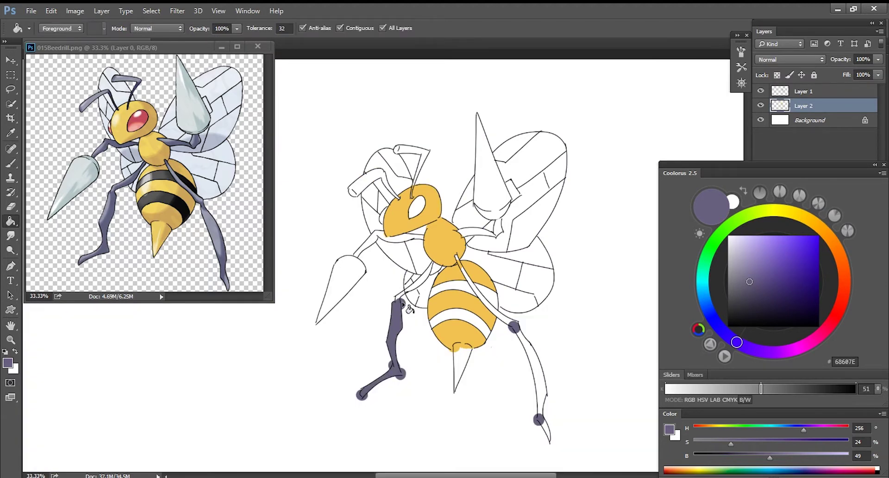
click(406, 292)
key(alt+bracketright)
key(e)
drag(404, 292, 411, 289)
- Shrink the brush and touch up the unfilled spot at the left leg's joint on the colour layer
key(ctrl+plus)
key(ctrl+plus)
key(ctrl+plus)
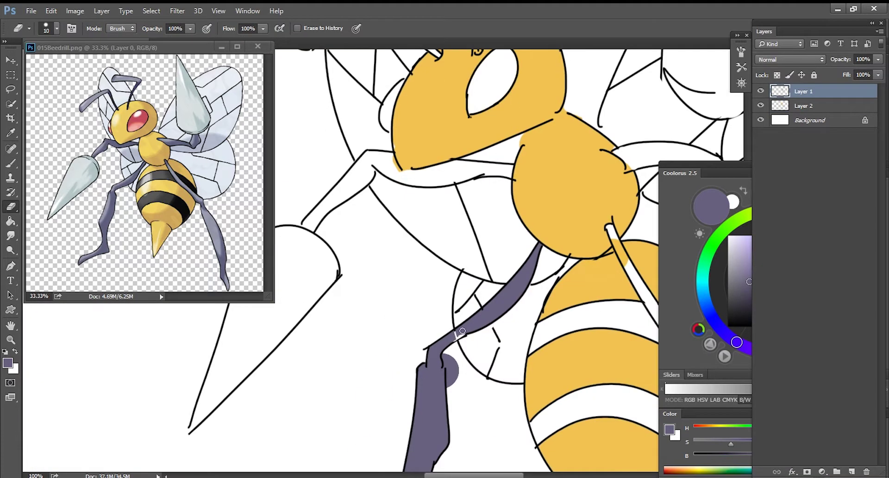
key(alt+bracketleft)
key(b)
key(bracketleft)
key(bracketleft)
key(bracketleft)
key(bracketleft)
key(bracketleft)
key(bracketleft)
key(bracketleft)
key(bracketleft)
drag(455, 334, 463, 328)
- Close the right leg's outline gaps and fill its upper, lower and foot sections with purple
drag(611, 226, 461, 216)
drag(488, 265, 468, 224)
drag(576, 386, 509, 318)
key(g)
click(510, 318)
key(b)
mouse_move(634, 467)
mouse_down()
mouse_move(506, 227)
mouse_move(499, 177)
mouse_up()
key(g)
click(507, 234)
key(b)
key(g)
click(527, 337)
- Erase the purple dabs that spill outside the outlines of both legs and feet
key(e)
drag(493, 292, 496, 304)
drag(455, 111, 510, 262)
drag(465, 185, 485, 201)
drag(151, 324, 436, 308)
mouse_move(431, 281)
mouse_down()
mouse_move(440, 295)
mouse_move(414, 324)
mouse_up()
mouse_move(328, 372)
mouse_down()
mouse_move(315, 393)
mouse_move(298, 363)
mouse_up()
drag(394, 295, 399, 275)
drag(439, 111, 437, 235)
mouse_move(438, 236)
mouse_down()
mouse_move(433, 210)
mouse_move(435, 237)
mouse_up()
drag(503, 166, 306, 248)
drag(389, 119, 452, 310)
- Seal the outline gaps on both arms with purple and fill the arms
key(b)
drag(583, 234, 588, 253)
key(g)
click(523, 270)
key(b)
drag(453, 304, 495, 301)
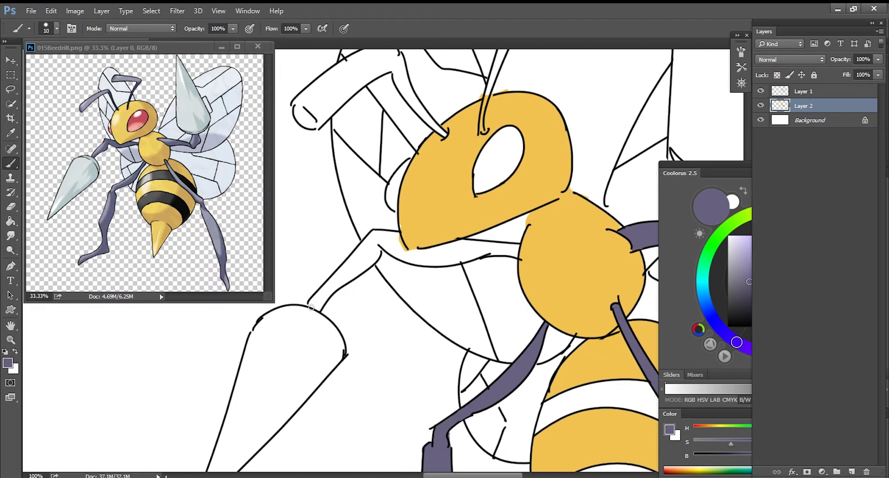
key(g)
click(330, 288)
- Close the outline gaps on both antennae, fill them with purple and touch up their bases on the head
key(b)
drag(454, 407, 517, 314)
drag(462, 106, 458, 346)
drag(352, 248, 374, 272)
key(g)
click(402, 231)
key(b)
key(g)
click(559, 199)
key(b)
drag(545, 241, 542, 275)
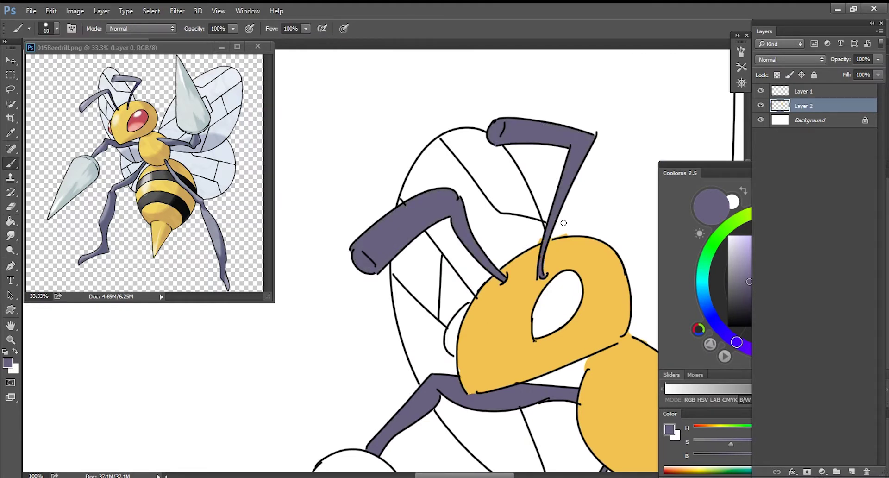
- Sample the body's yellow from the abdomen and fill the stinger with it
drag(592, 358, 441, 292)
key(ctrl+minus)
key(ctrl+minus)
alt+click(477, 309)
key(g)
click(480, 347)
key(e)
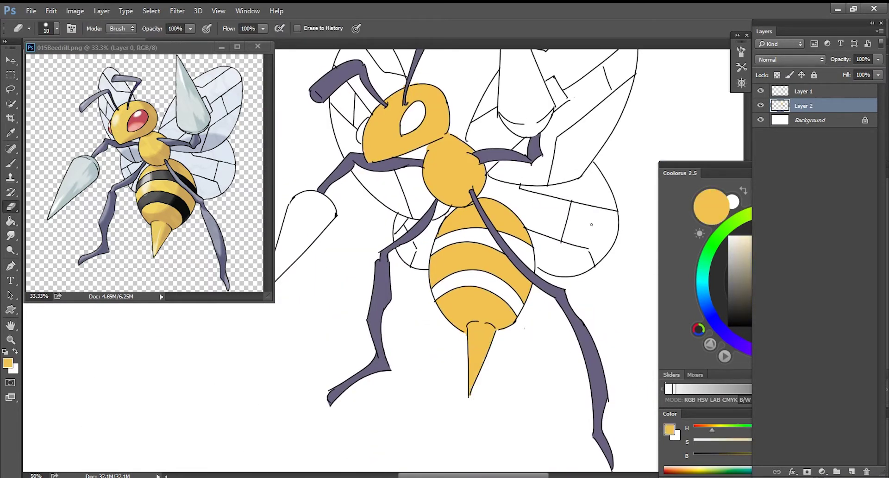
- Choose a strong red for the eyes and add a new layer between the body colours and the line art
click(818, 91)
key(ctrl+minus)
key(ctrl+minus)
click(842, 276)
click(798, 259)
click(819, 105)
click(852, 472)
- Paint both eyes red and erase the colour that spills past their outlines
key(b)
mouse_move(370, 209)
mouse_down()
mouse_move(365, 221)
mouse_move(370, 210)
mouse_up()
key(ctrl+plus)
key(ctrl+plus)
key(e)
key(b)
drag(335, 237, 327, 260)
key(e)
drag(331, 230, 321, 255)
key(b)
key(e)
drag(409, 204, 416, 209)
- Choose a slightly purplish grey and add another new layer directly beneath the line art for the wings
key(ctrl+minus)
key(ctrl+minus)
key(ctrl+plus)
drag(625, 361, 597, 331)
key(b)
click(736, 342)
mouse_move(750, 280)
mouse_down()
mouse_move(739, 285)
mouse_move(730, 272)
mouse_up()
click(815, 119)
click(816, 106)
click(851, 471)
- Dab grey over the lower right wing's outline gaps and fill the wing
click(513, 332)
click(563, 228)
key(g)
click(545, 301)
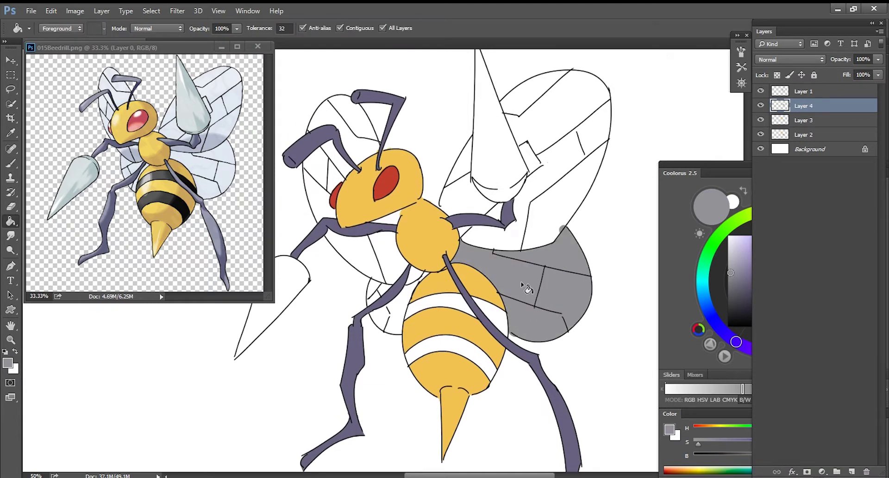
- Fill the remaining wing sections with the same grey, dabbing over an outline gap where the fill would spill
click(556, 201)
click(541, 178)
click(463, 198)
key(ctrl+z)
key(b)
click(442, 207)
key(g)
click(493, 179)
click(489, 196)
click(477, 219)
click(469, 230)
click(454, 222)
click(456, 263)
click(493, 306)
- Choose a bluish grey and fill the raised forearm lance with it
mouse_move(544, 364)
mouse_down()
mouse_move(502, 264)
mouse_move(437, 339)
mouse_move(434, 360)
mouse_up()
click(705, 304)
click(736, 274)
click(504, 206)
drag(405, 311, 534, 293)
- Dab bluish grey over the outline gaps of the lowered forearm lance and fill it
key(b)
click(438, 300)
drag(403, 290, 401, 296)
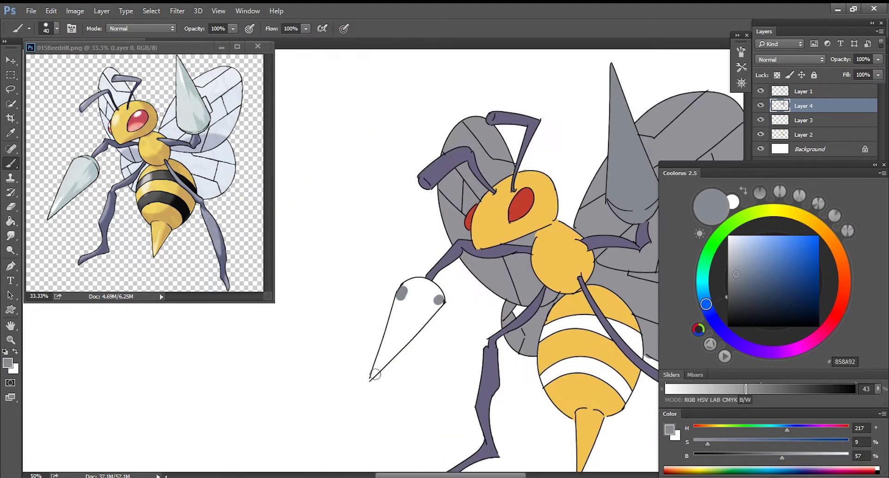
key(g)
click(390, 341)
- Choose a near-black purple and add a new layer directly above Layer 3 for the stripes
drag(468, 334, 389, 301)
click(736, 341)
drag(759, 301, 762, 308)
click(803, 121)
key(ctrl+shift+n)
key(Return)
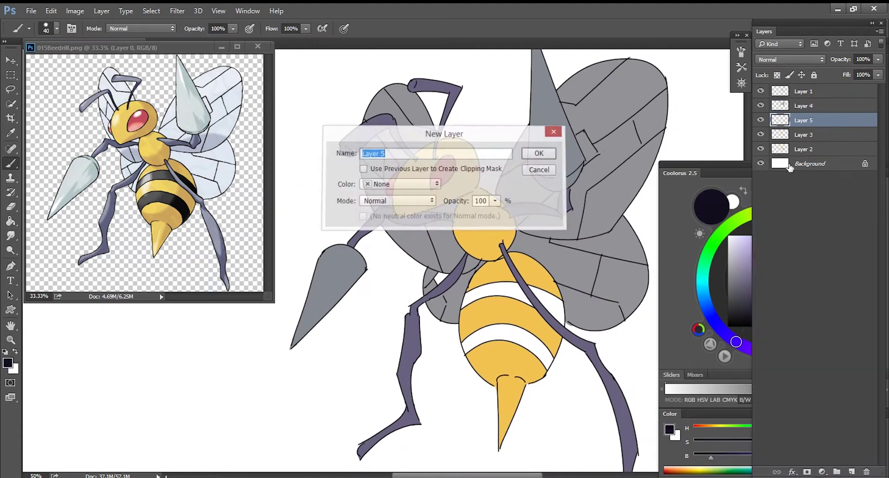
- Fill the abdomen's two white stripes with the near-black purple
key(g)
scroll(479, 280, up, 2)
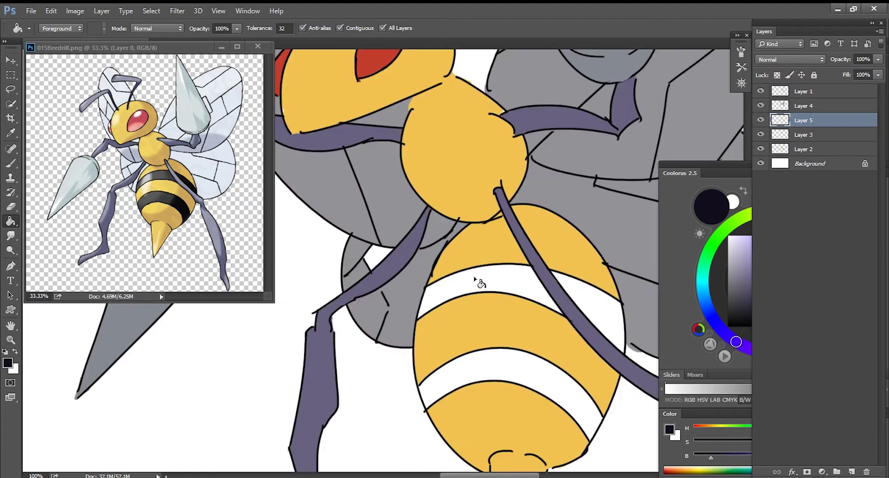
alt+click(371, 255)
key(x)
click(512, 284)
click(598, 305)
click(509, 364)
- Move the stripe layer directly above the Background and touch up the stripes with the brush
drag(509, 366, 502, 278)
drag(806, 121, 805, 157)
key(b)
mouse_move(433, 216)
mouse_down()
mouse_move(597, 224)
mouse_move(576, 335)
mouse_move(431, 313)
mouse_move(593, 324)
mouse_up()
scroll(605, 328, down, 2)
drag(606, 327, 544, 378)
scroll(544, 378, down, 1)
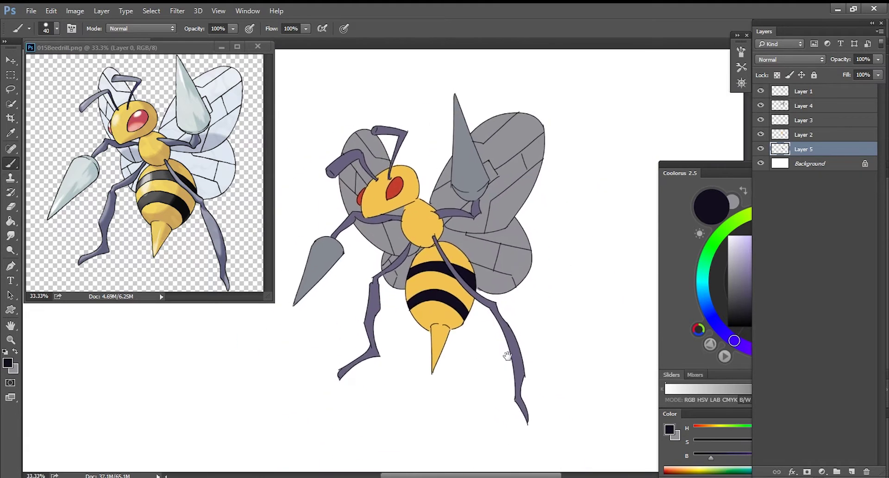
- Sample the body yellow and add a new layer clipped to Layer 2, with its blend mode set to Color Burn
alt+click(428, 235)
click(801, 134)
key(ctrl+shift+n)
key(Return)
key(ctrl+alt+g)
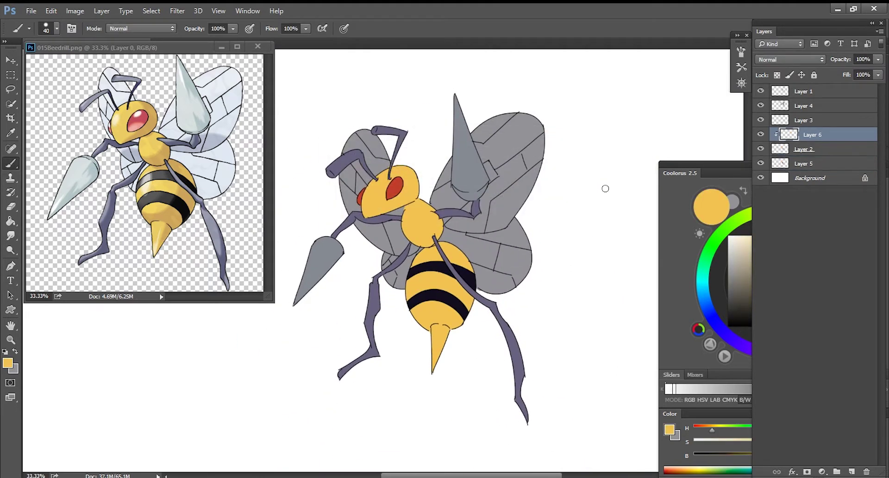
key(g)
click(787, 59)
click(768, 103)
- Try radial yellow gradients over the abdomen and legs on the Color Burn layer, toggling layer visibility to compare
drag(442, 305, 467, 304)
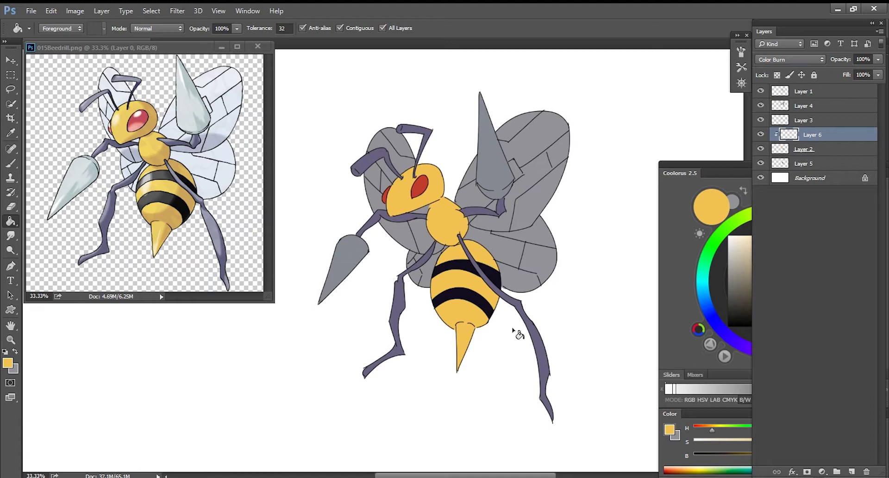
key(r)
key(g)
drag(485, 306, 581, 385)
key(ctrl+z)
click(759, 150)
click(759, 150)
click(759, 150)
click(759, 150)
click(759, 150)
click(759, 150)
click(759, 150)
click(759, 150)
drag(456, 285, 528, 330)
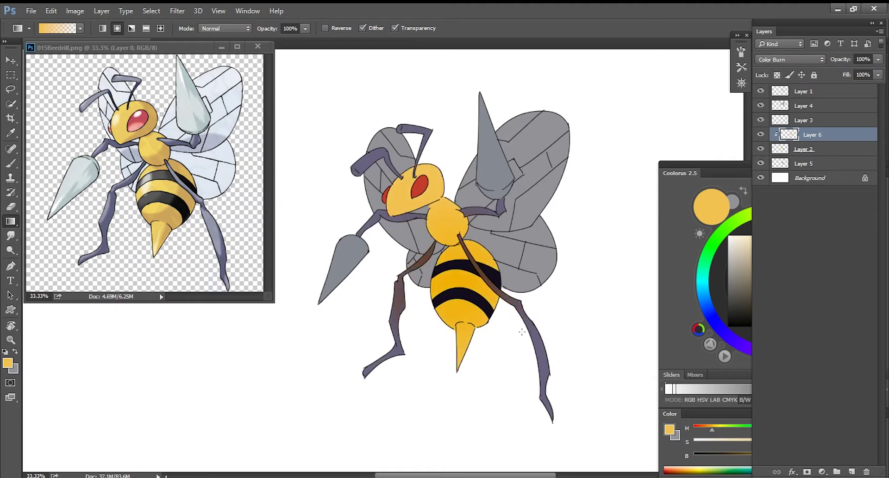
key(ctrl+z)
- Try Color Burn gradients over the abdomen in tan 988863 and in warm grey 959187
click(665, 295)
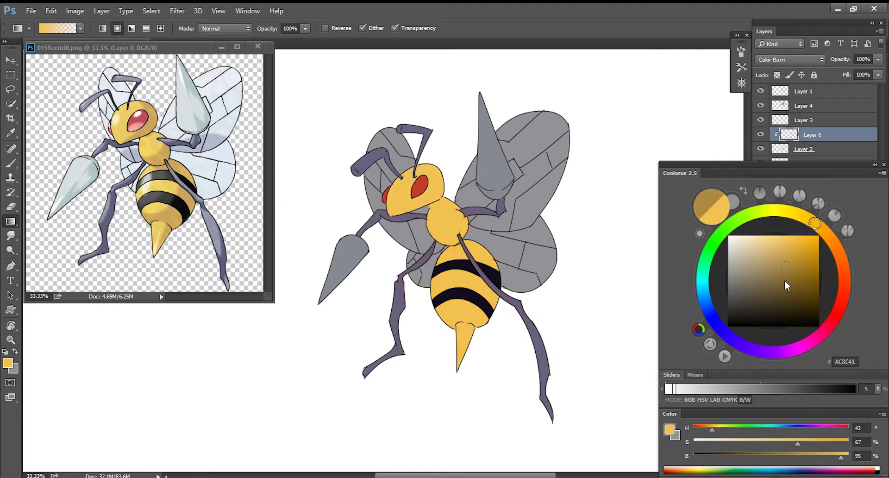
click(759, 271)
drag(507, 285, 469, 313)
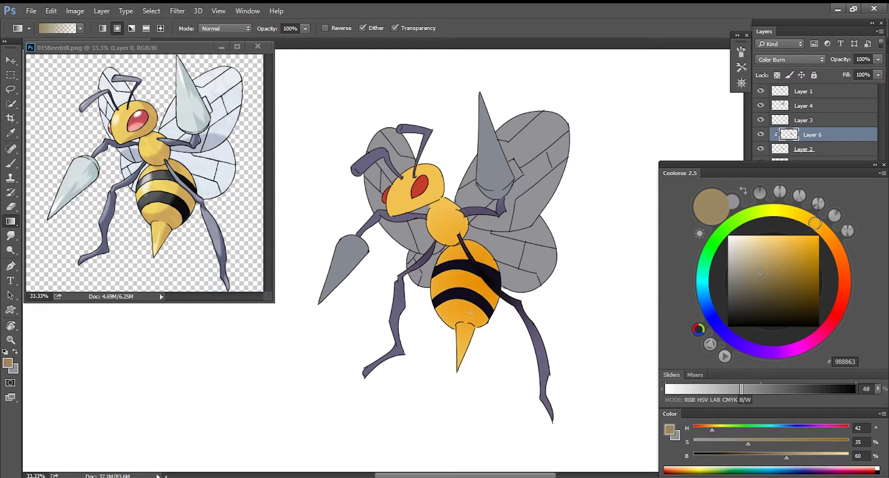
key(ctrl+z)
click(737, 273)
drag(500, 285, 544, 354)
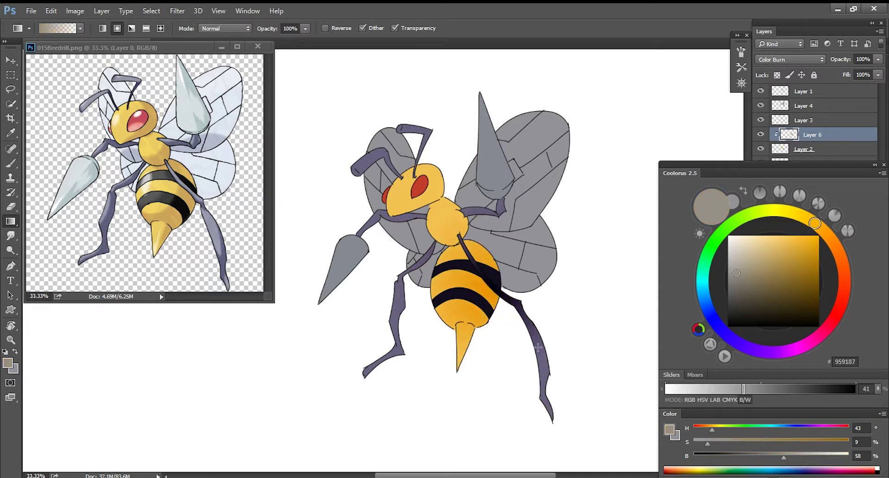
key(ctrl+z)
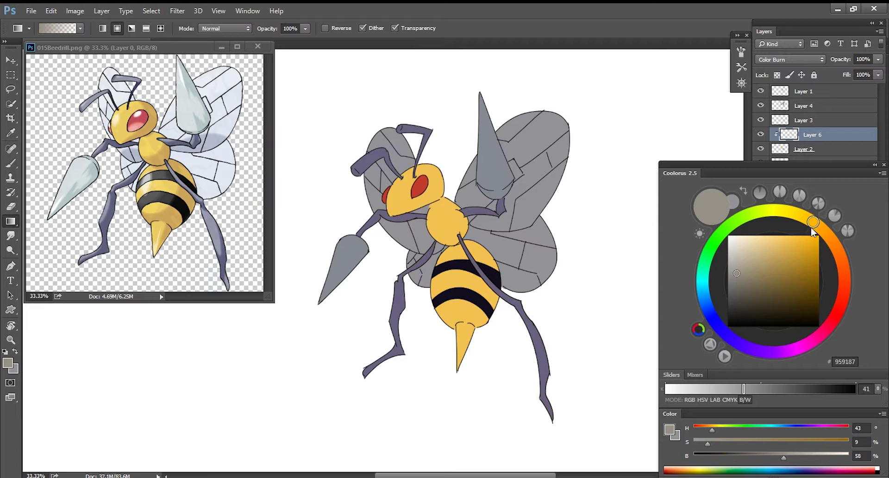
- Try Color Burn gradients over the lower abdomen in purplish grey 898795 and in darker grey 504F57
click(722, 331)
drag(467, 295, 533, 345)
key(ctrl+z)
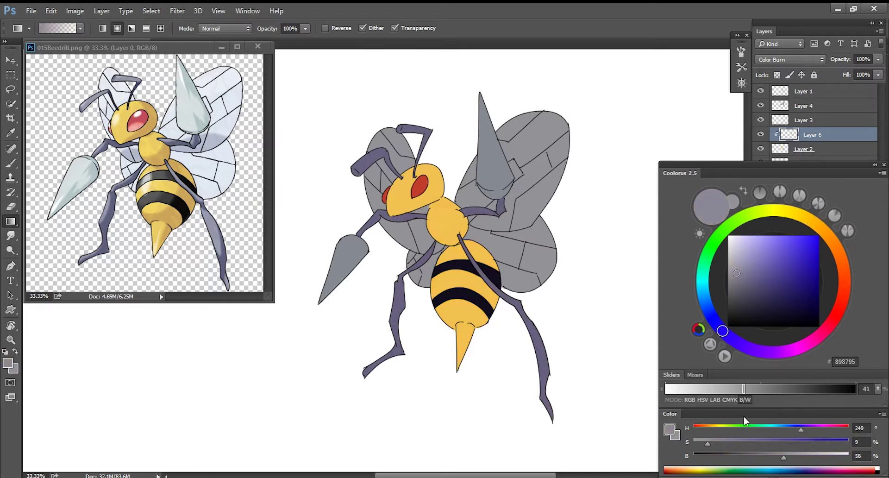
click(736, 296)
drag(486, 325, 538, 362)
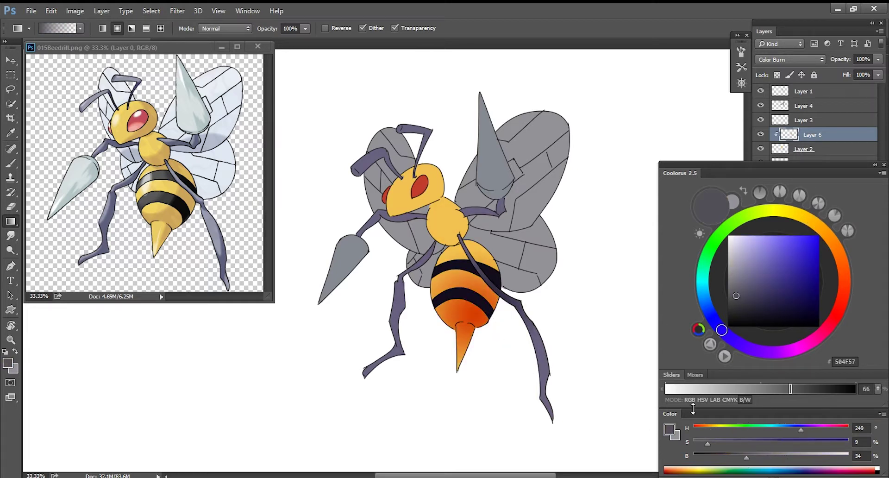
key(ctrl+z)
- Change the shading layer's blend mode to Darker Color and try dark grey gradients over the abdomen
click(806, 59)
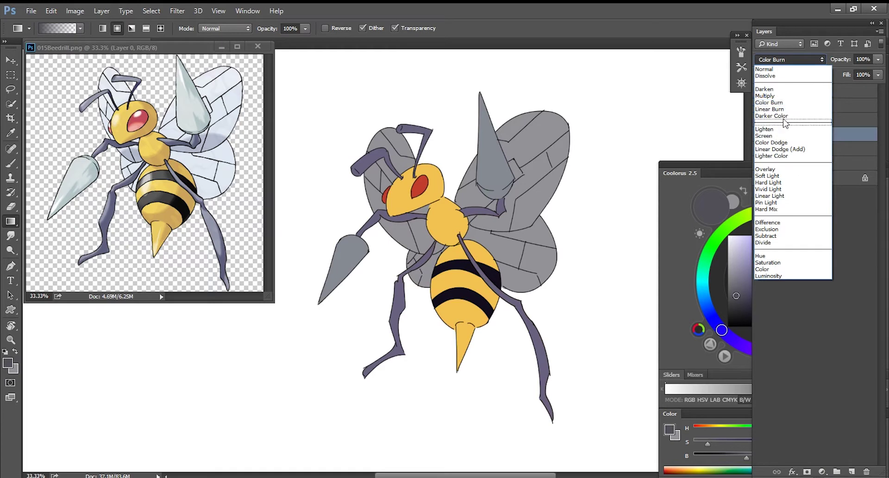
click(784, 116)
drag(446, 286, 539, 357)
key(ctrl+z)
drag(494, 321, 591, 398)
key(ctrl+z)
- Choose dark brown 50473A, starting from the sampled body yellow, and shade the abdomen with a radial gradient
click(695, 299)
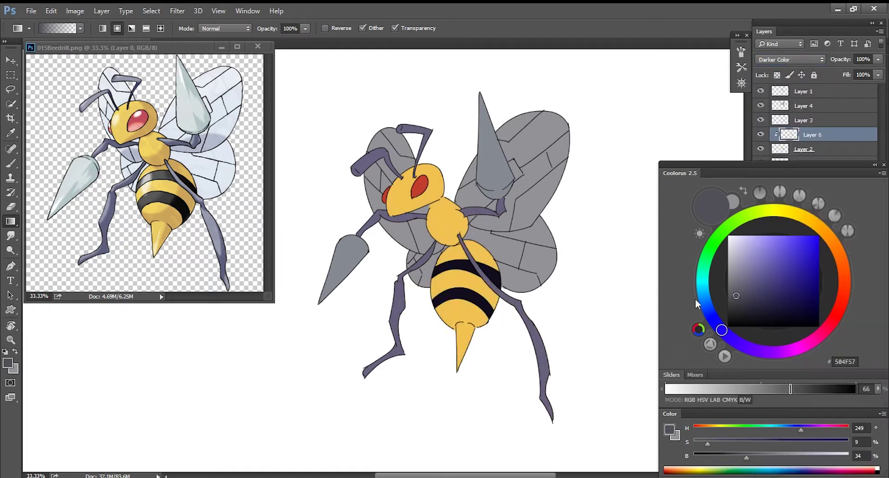
alt+click(480, 289)
mouse_move(776, 291)
mouse_down()
mouse_move(754, 293)
mouse_move(782, 302)
mouse_move(768, 302)
mouse_up()
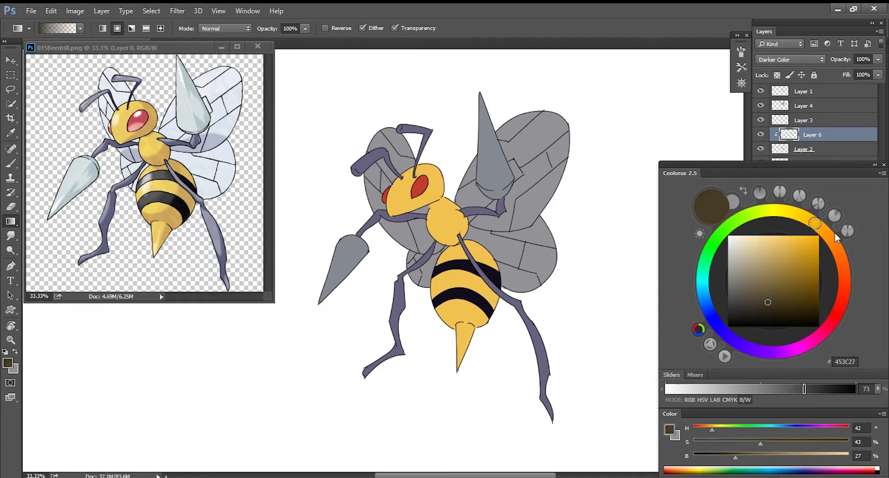
click(752, 298)
mouse_move(481, 277)
mouse_down()
mouse_move(543, 369)
mouse_move(567, 369)
mouse_up()
key(ctrl+z)
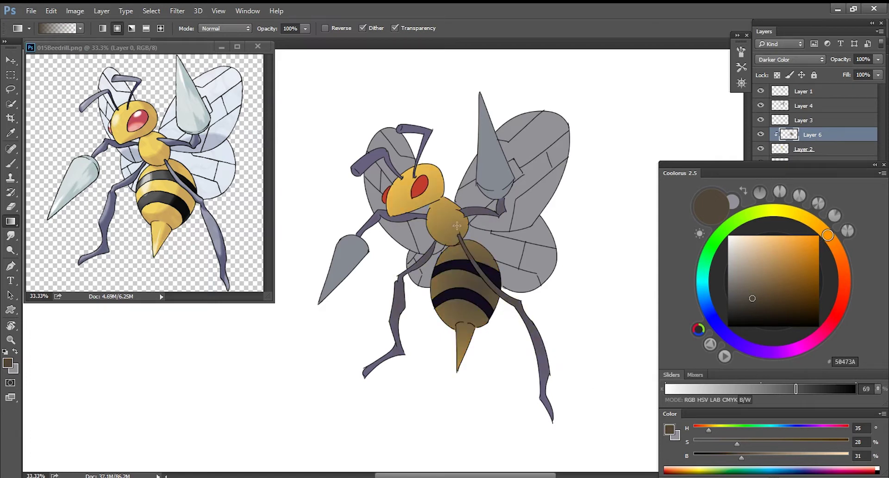
- Add further brown radial gradients over the thorax, the head and the lower ends of both legs
drag(452, 232, 510, 267)
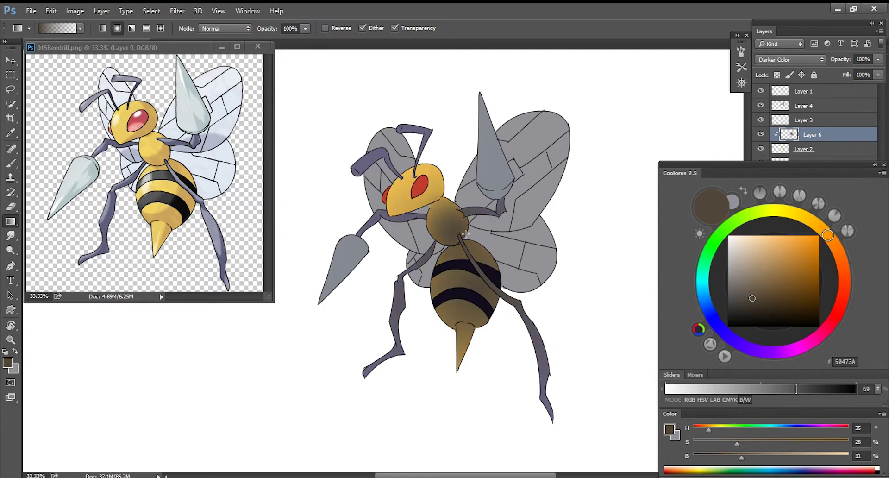
drag(436, 185, 478, 225)
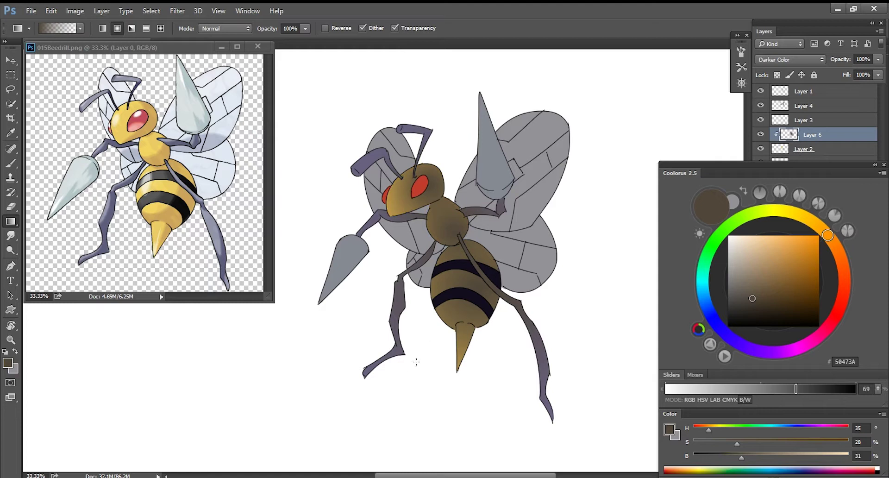
drag(402, 368, 422, 390)
drag(611, 423, 589, 428)
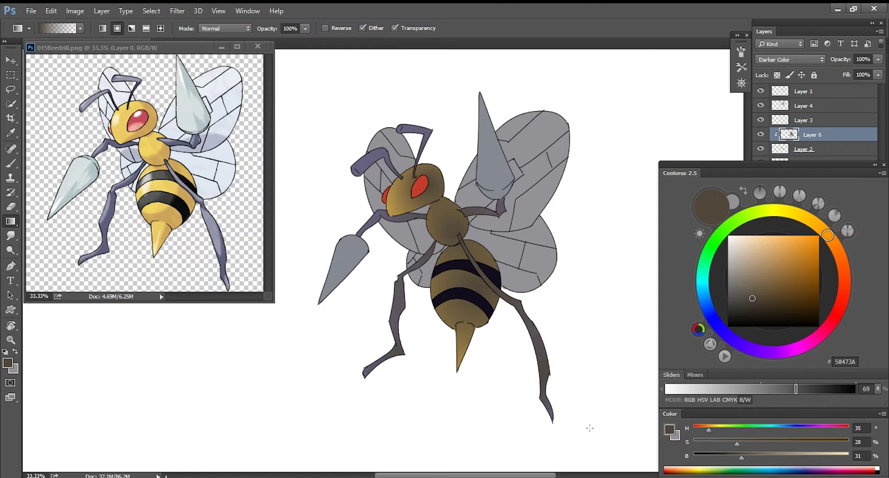
key(ctrl+z)
drag(548, 405, 593, 433)
drag(453, 174, 425, 175)
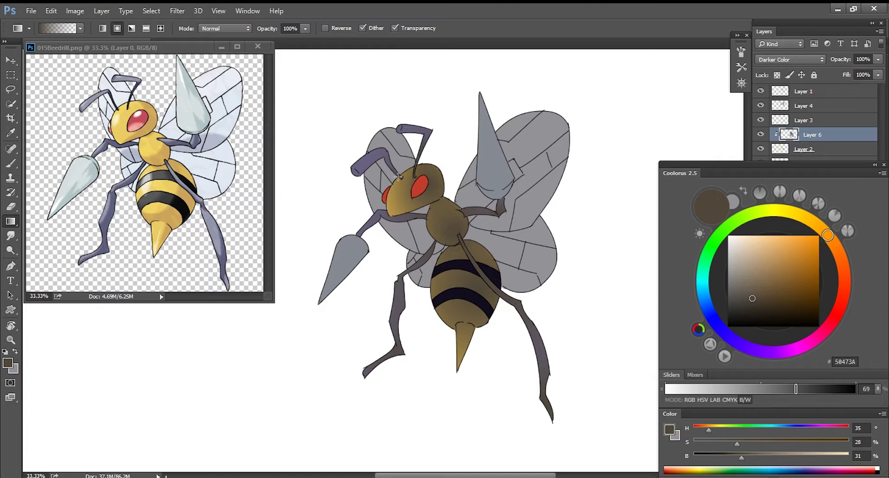
- Erase the shading from the front of the face with a size 70 eraser
key(e)
right_click(398, 197)
drag(530, 248, 475, 246)
click(358, 204)
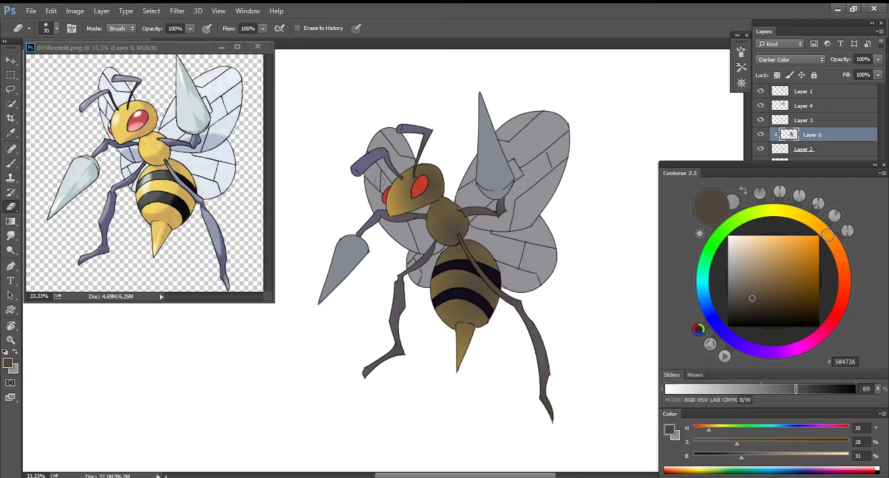
key(ctrl+plus)
drag(394, 213, 392, 217)
mouse_move(423, 127)
mouse_down()
mouse_move(402, 158)
mouse_move(417, 176)
mouse_move(426, 130)
mouse_move(402, 170)
mouse_up()
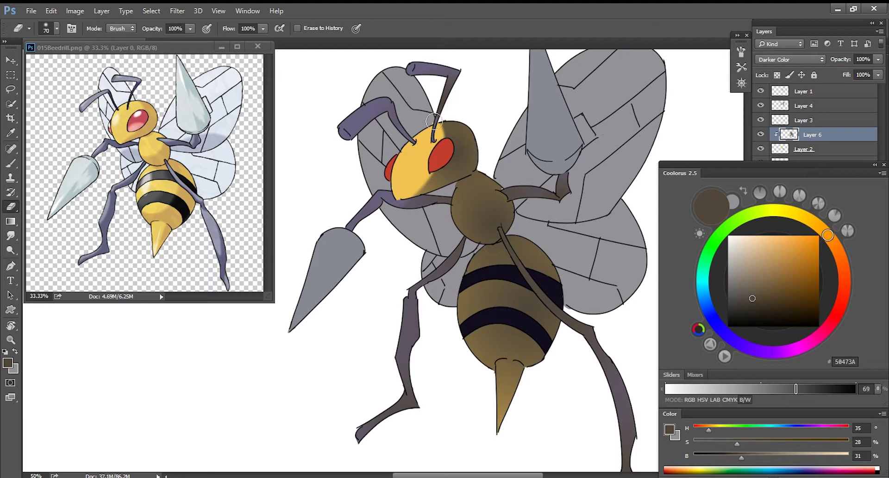
- Erase the shading from the antennae with the eraser reduced to size 45
key(bracketleft)
drag(413, 118, 394, 152)
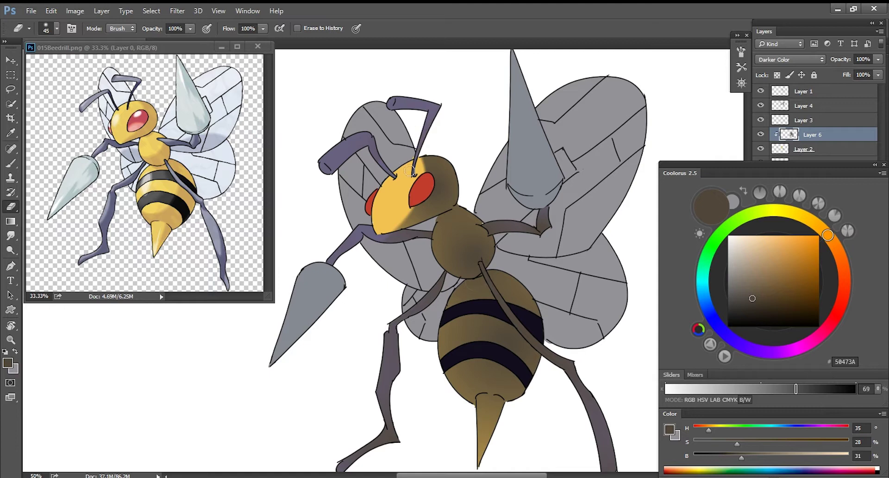
- Lower the shading layer's opacity to 51% and erase the shading from the upper part of the thorax
drag(422, 345, 403, 318)
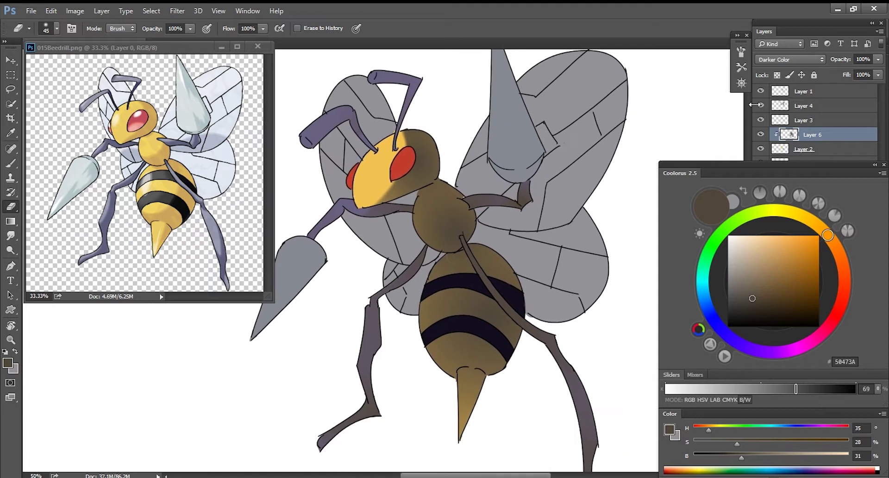
mouse_move(878, 59)
mouse_down()
mouse_move(842, 72)
mouse_move(850, 72)
mouse_up()
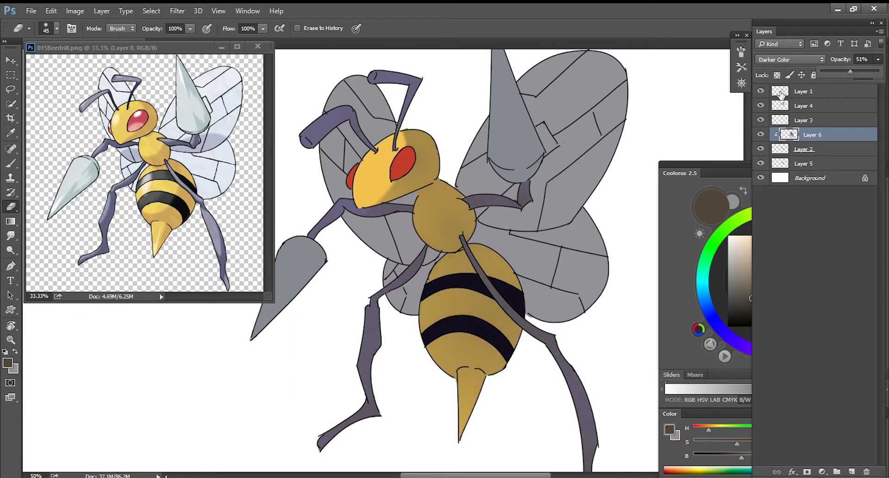
drag(474, 228, 471, 228)
mouse_move(422, 194)
mouse_down()
mouse_move(445, 182)
mouse_move(413, 209)
mouse_move(444, 187)
mouse_move(414, 223)
mouse_up()
key(ctrl+z)
key(ctrl+z)
key(ctrl+z)
mouse_move(455, 200)
mouse_down()
mouse_move(412, 218)
mouse_move(449, 209)
mouse_move(424, 225)
mouse_move(436, 208)
mouse_move(406, 220)
mouse_up()
key(ctrl+z)
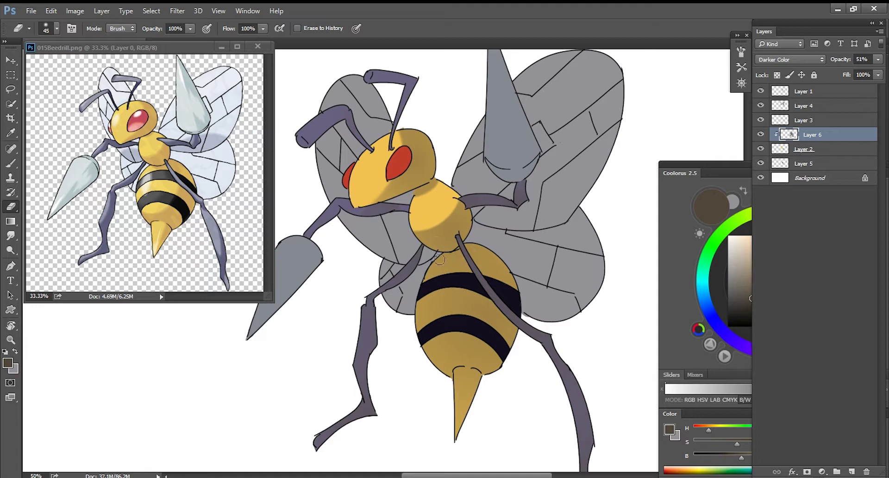
- Erase the shading from the lit left side of the abdomen's yellow bands with a size 50 eraser
key(bracketright)
mouse_move(431, 262)
mouse_down()
mouse_move(471, 266)
mouse_move(461, 269)
mouse_move(477, 271)
mouse_move(455, 264)
mouse_move(490, 280)
mouse_move(461, 342)
mouse_up()
key(ctrl+z)
key(ctrl+z)
key(ctrl+z)
key(ctrl+z)
key(ctrl+z)
mouse_move(488, 288)
mouse_down()
mouse_move(464, 352)
mouse_move(429, 327)
mouse_up()
key(ctrl+z)
mouse_move(433, 281)
mouse_down()
mouse_move(422, 331)
mouse_move(428, 288)
mouse_move(467, 301)
mouse_move(446, 309)
mouse_up()
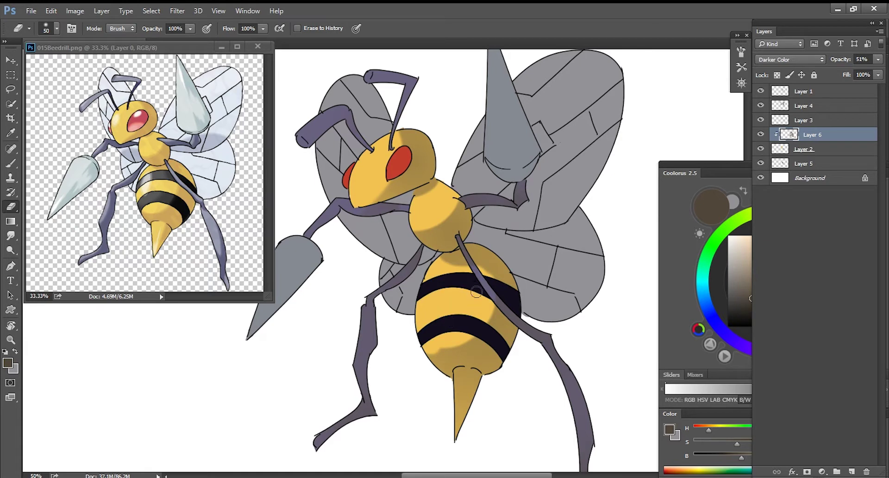
- Erase more shading along the abdomen's lowest yellow band and try a larger eraser across the bands
drag(452, 345, 432, 346)
alt+right_click(457, 307)
mouse_move(472, 295)
mouse_down()
mouse_move(429, 343)
mouse_move(422, 339)
mouse_up()
key(ctrl+z)
- Try repainting the shadow at the base of the abdomen with colours sampled from the body
key(b)
alt+click(455, 337)
alt+click(457, 359)
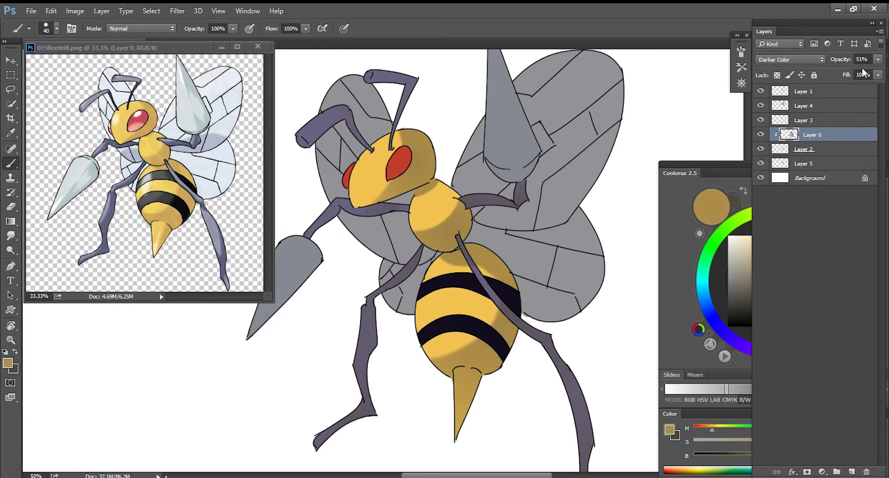
alt+click(453, 375)
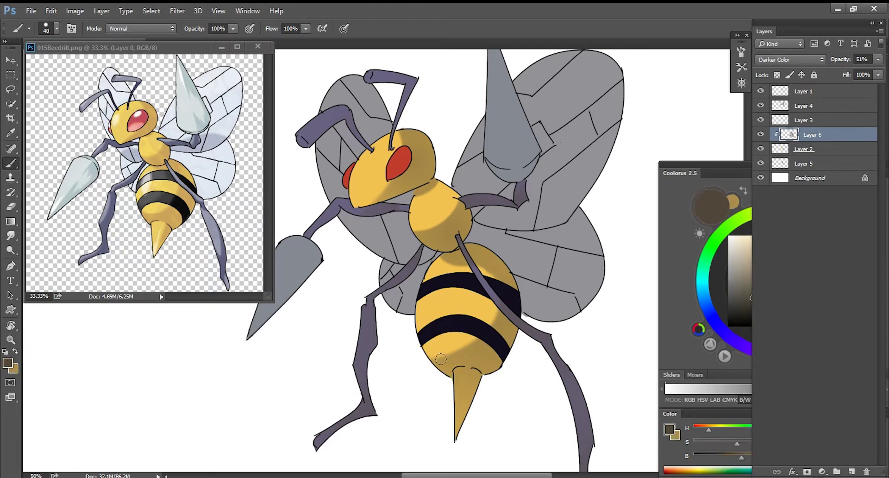
key(ctrl+z)
- Erase the shading from the lit left side of the abdomen's stinger with erasers of size 51 and 40
key(e)
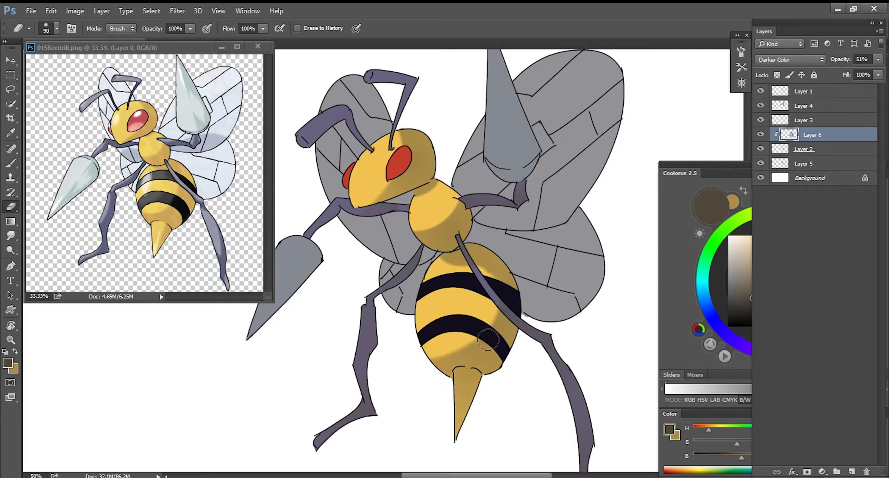
right_click(582, 257)
text(51)
key(Return)
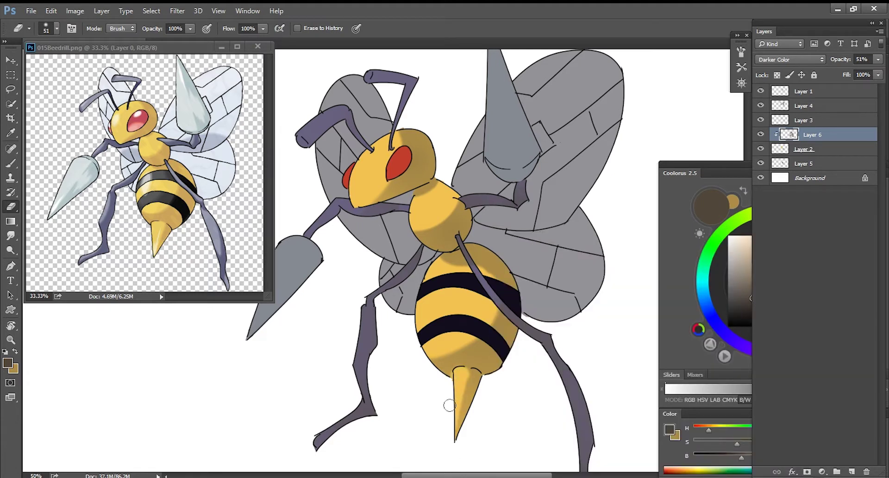
key(bracketleft)
key(bracketleft)
mouse_move(458, 372)
mouse_down()
mouse_move(453, 413)
mouse_move(459, 385)
mouse_up()
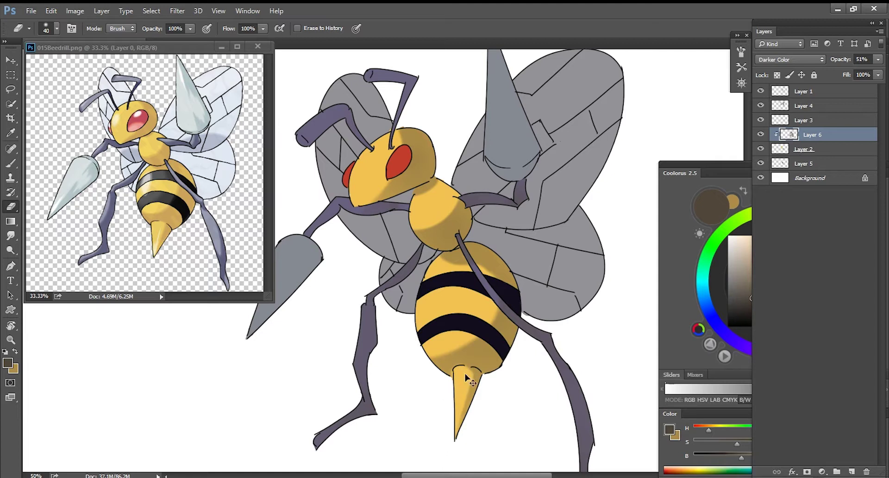
- Soften the shading edges on the abdomen's yellow bands with the Smudge tool at sizes 100 and 80
drag(422, 411, 445, 413)
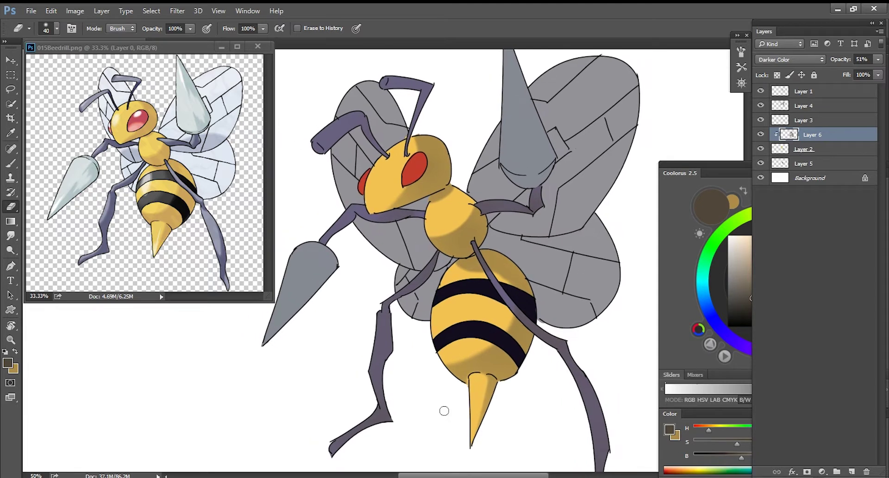
key(ctrl+minus)
key(r)
key(])
key([)
drag(447, 272, 446, 273)
key(])
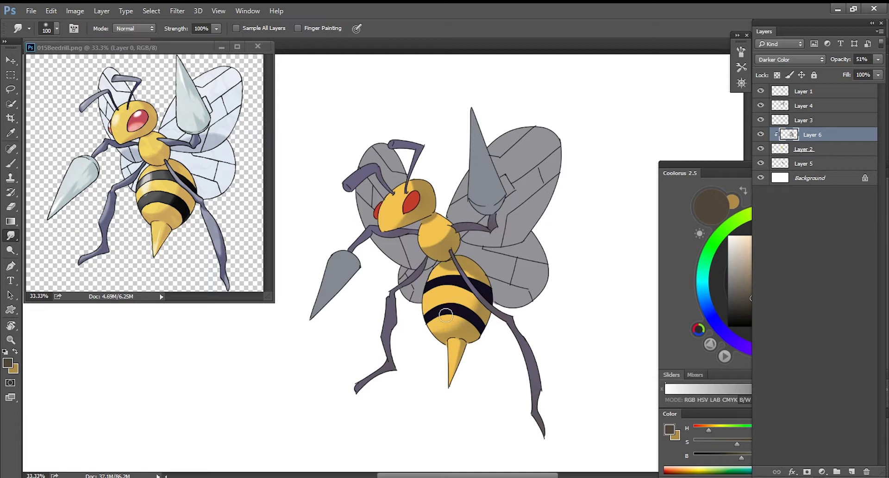
key(bracketleft)
key(bracketleft)
drag(521, 371, 512, 372)
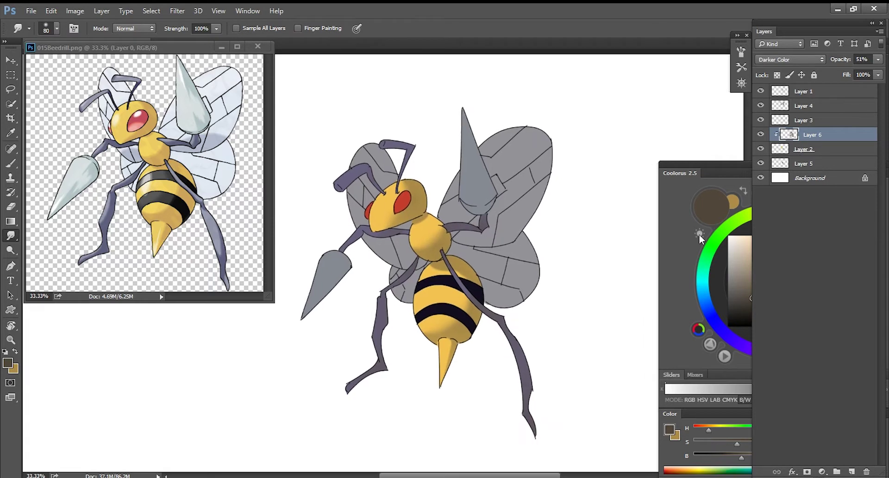
- Add a new layer above Layer 3 and clip it to Layer 3 for the eye highlights
click(794, 120)
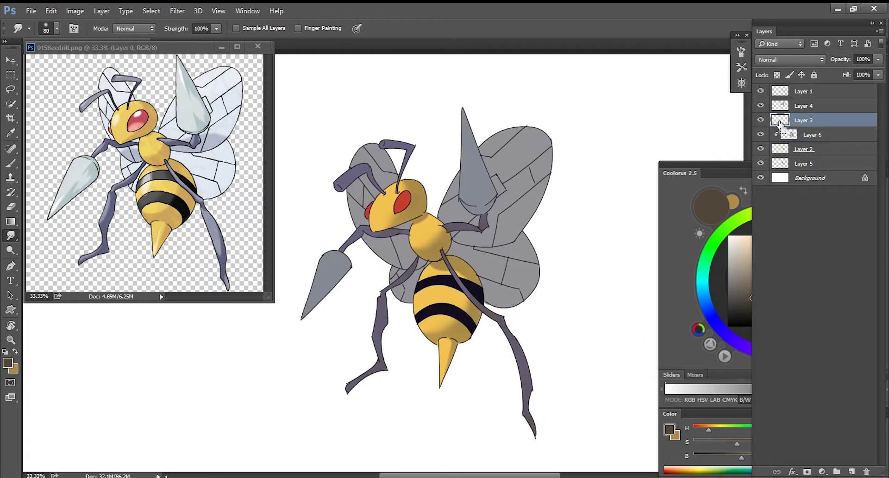
key(ctrl+shift+n)
key(Return)
key(ctrl+alt+g)
- Sample the eye's red, lighten it to E08A7F and paint a soft size 68 highlight on the larger eye's lower part
key(b)
alt+click(406, 197)
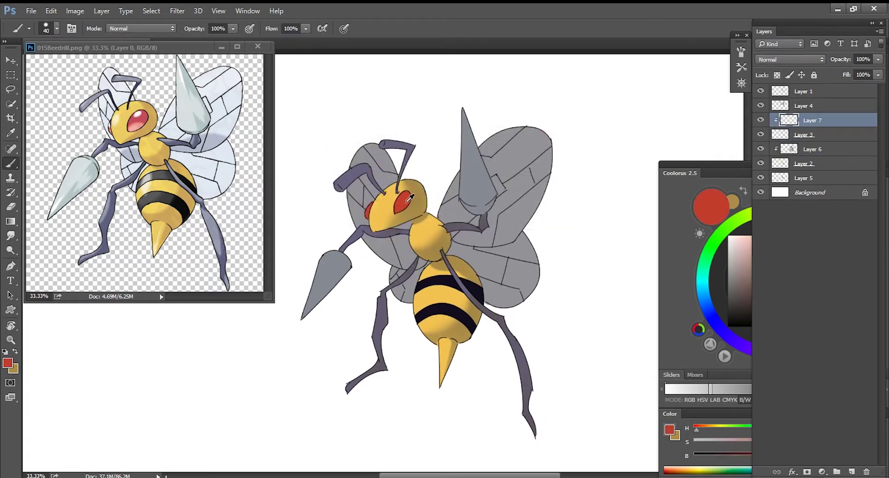
click(682, 247)
click(767, 246)
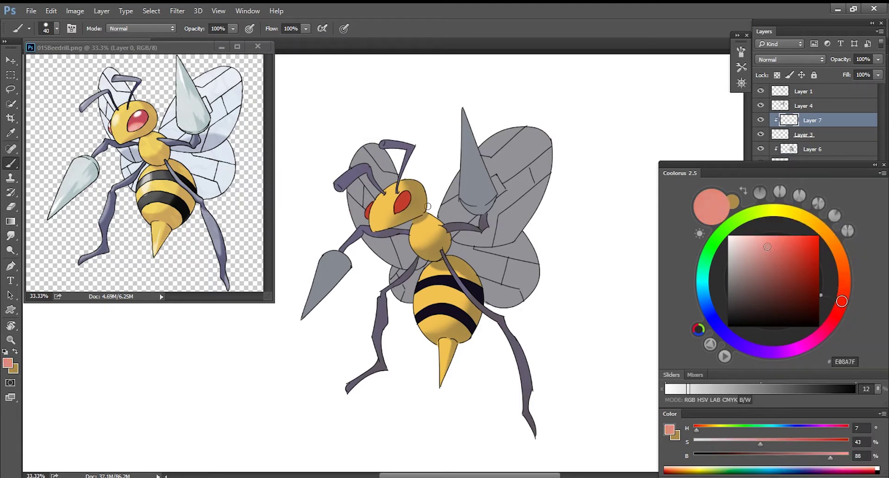
right_click(407, 211)
key(Tab)
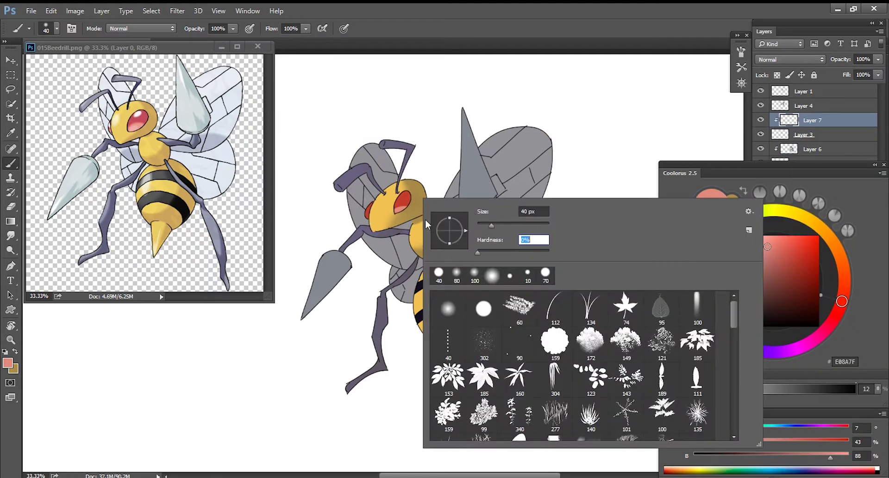
drag(494, 225, 503, 226)
drag(398, 207, 406, 205)
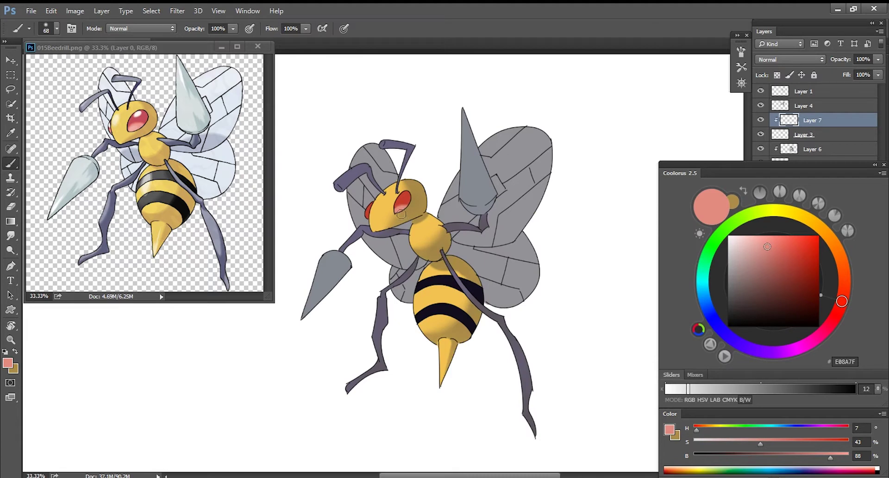
- Add more pink to the larger eye's lower part at size 69 and blend it with a size 80 smudge
right_click(411, 214)
click(502, 227)
drag(407, 212, 405, 207)
key(e)
key(r)
drag(393, 199, 412, 196)
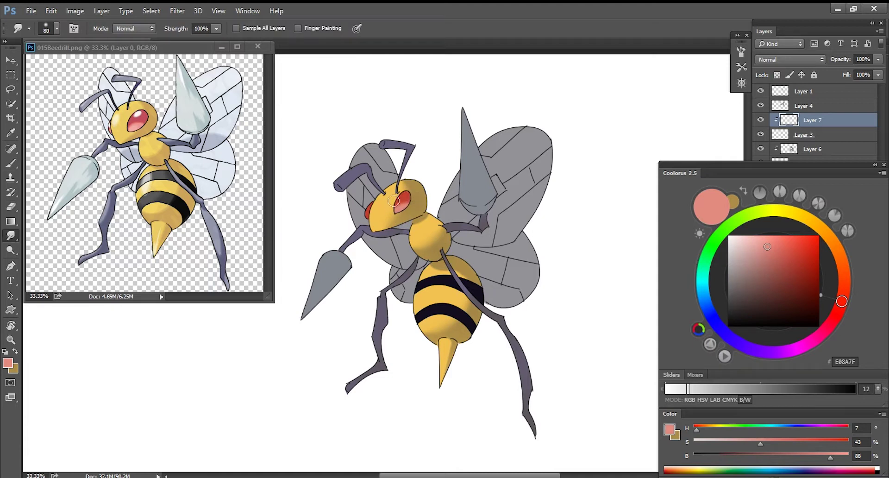
- Trim the pink highlight on the larger eye with a size 40 eraser, then return to the brush
key(b)
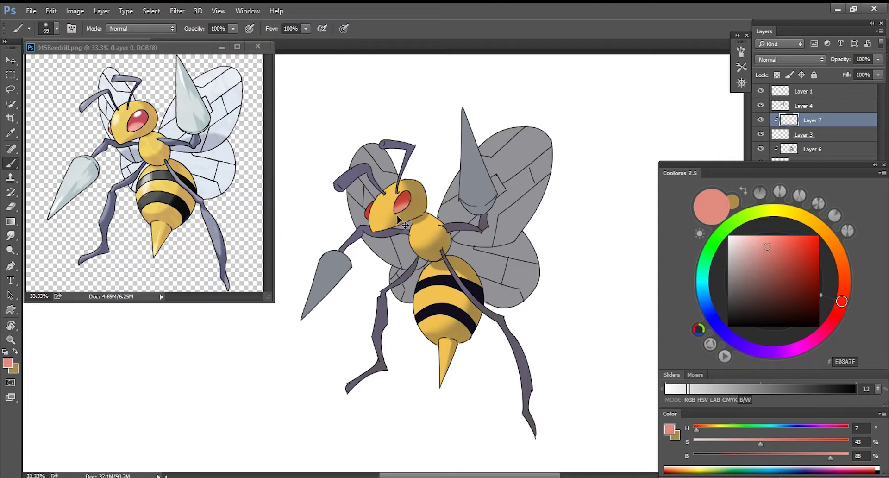
key(e)
right_click(394, 198)
key(Return)
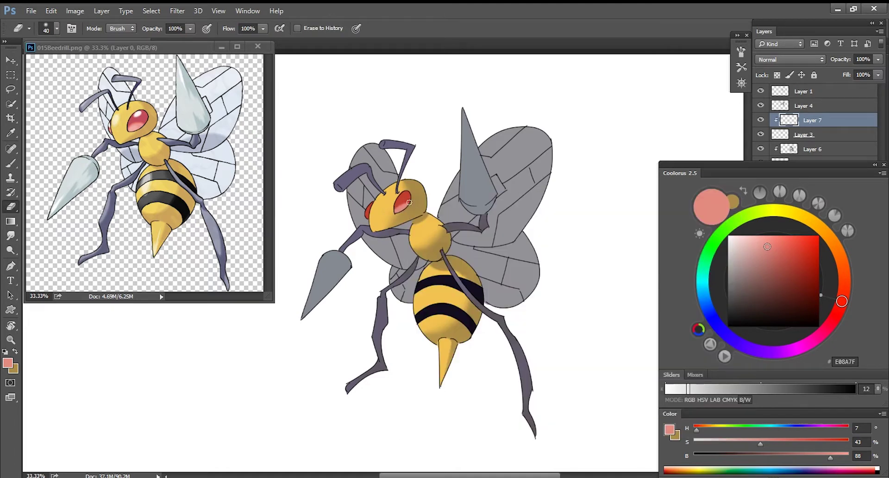
key(b)
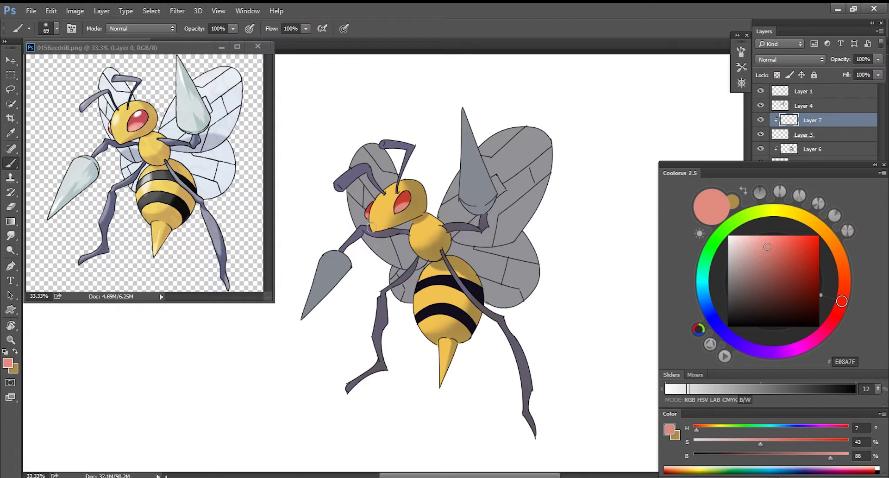
- Paint near-white FFF4F2 glints on the upper part of the eyes with a soft size 26 brush
drag(759, 238, 728, 237)
right_click(522, 196)
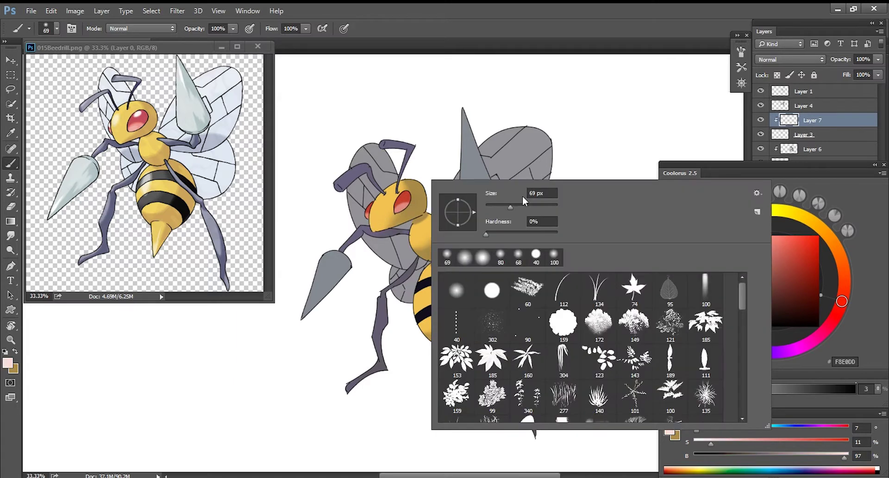
drag(510, 208, 498, 207)
key(Return)
drag(743, 239, 731, 221)
drag(403, 195, 400, 198)
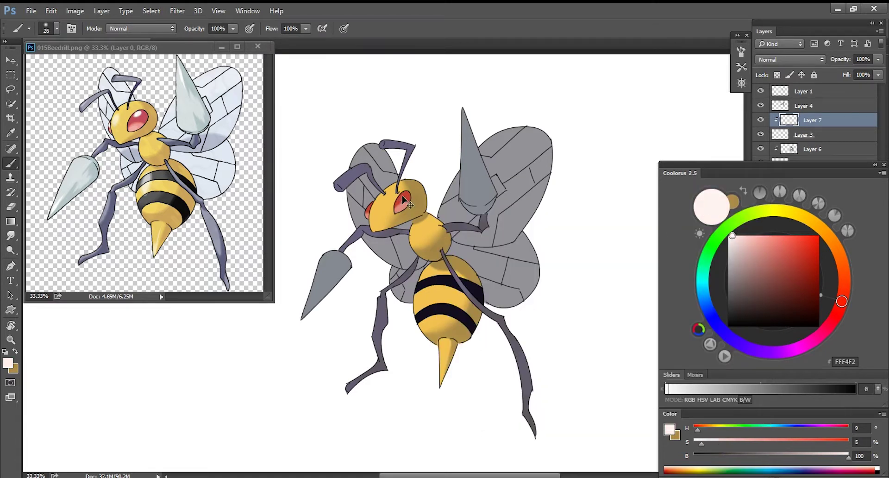
drag(402, 200, 403, 196)
- Erase the excess of the eye glints at size 40 and smudge them at size 35
key(e)
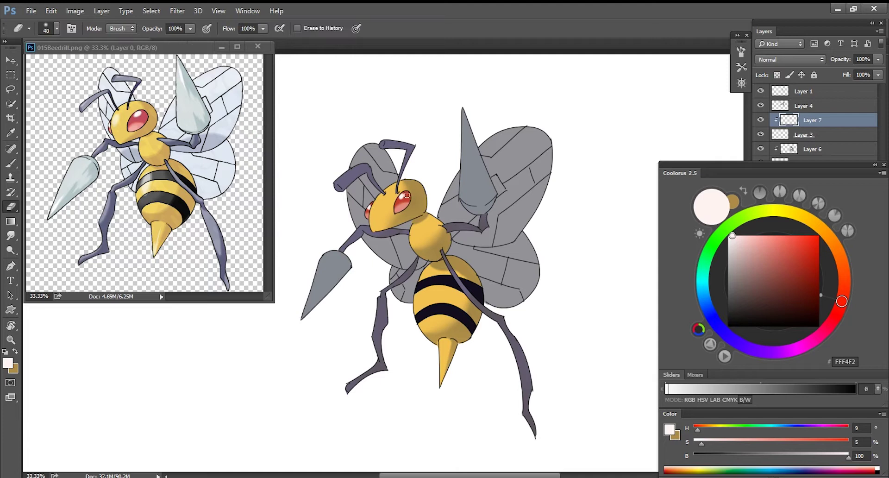
drag(402, 200, 395, 202)
key(r)
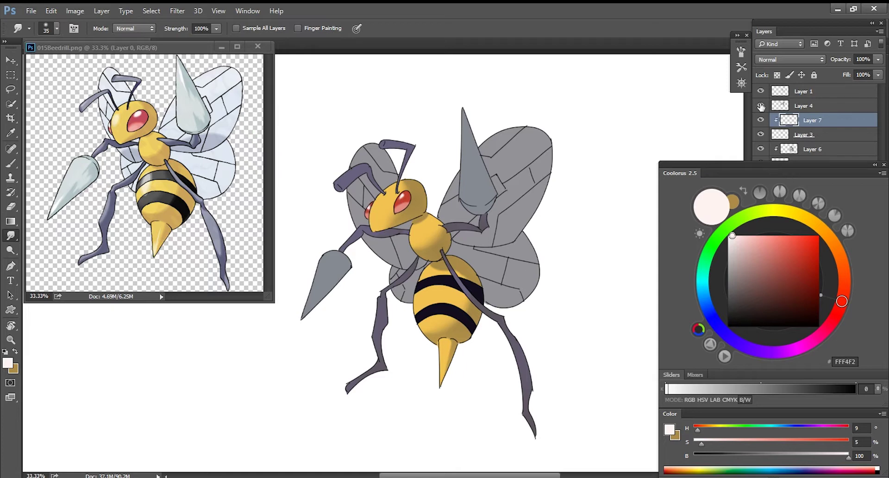
- Add a new layer above Layer 4 and set the brush colour to pale blue D9DFE9, starting from the raised lance's grey
click(794, 107)
key(ctrl+shift+n)
key(Return)
key(b)
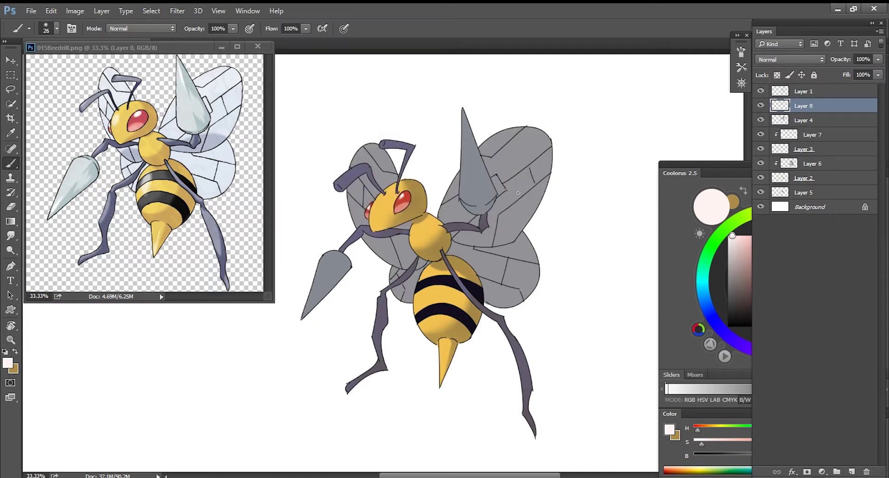
alt+click(481, 173)
drag(742, 273, 734, 243)
key(g)
key(b)
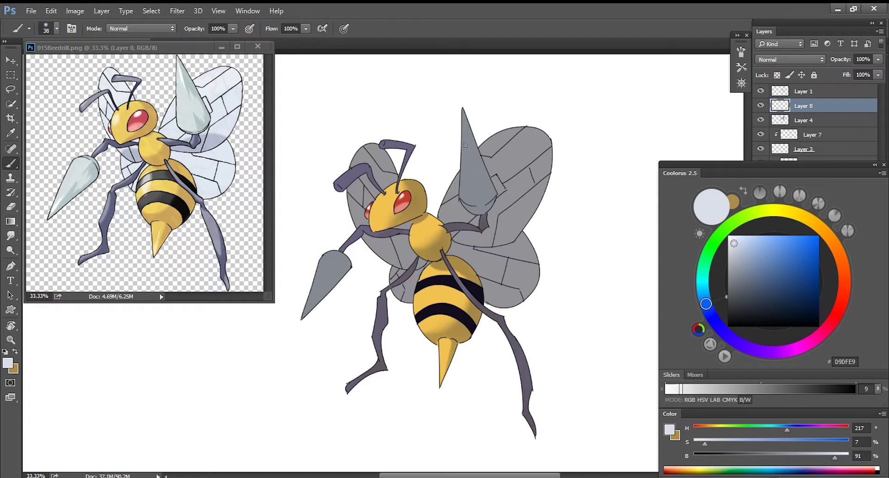
- Clip the new layer to Layer 4 and try pale highlight strokes down the raised lance
drag(457, 106, 473, 208)
key(ctrl+z)
key(ctrl+alt+g)
mouse_move(462, 111)
mouse_down()
mouse_move(468, 209)
mouse_move(464, 200)
mouse_up()
key(ctrl+z)
key(ctrl+z)
- Paint the pale D9DFE9 highlight down the raised lance with a soft size 68 brush
right_click(471, 142)
drag(526, 196, 543, 195)
drag(464, 110, 470, 200)
key(ctrl+z)
drag(458, 163, 463, 195)
- Paint the pale highlight along the lowered lance and add smaller size 25 light patches to both lances
drag(325, 258, 303, 316)
mouse_move(326, 256)
mouse_down()
mouse_move(313, 281)
mouse_move(330, 247)
mouse_move(293, 321)
mouse_move(332, 247)
mouse_move(293, 314)
mouse_move(320, 270)
mouse_move(303, 286)
mouse_move(331, 271)
mouse_up()
key(ctrl+z)
key(bracketleft)
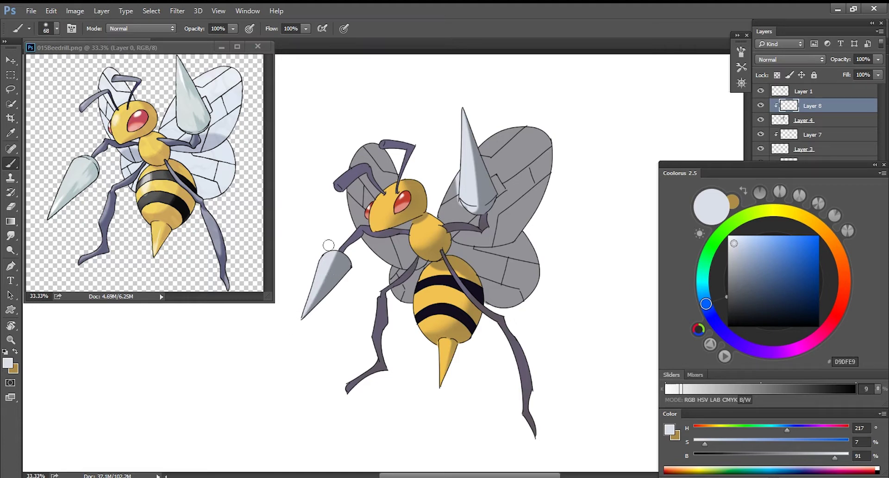
drag(328, 275, 337, 272)
mouse_move(478, 180)
mouse_down()
mouse_move(476, 166)
mouse_move(486, 167)
mouse_up()
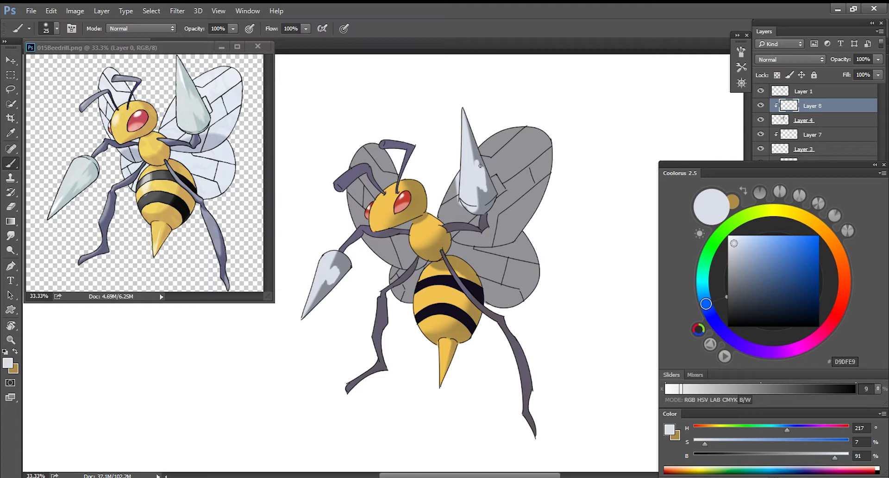
- Smudge the light patches on the raised lance into soft streaks
key(r)
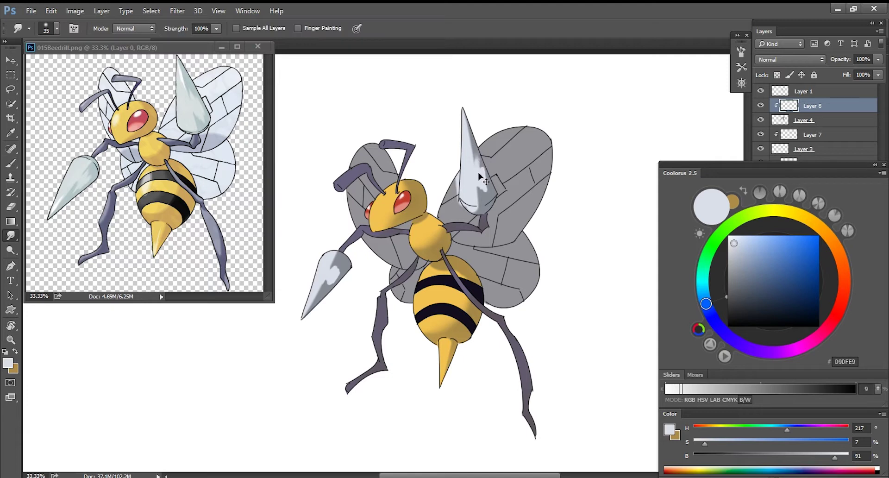
right_click(484, 167)
click(546, 194)
click(483, 177)
drag(483, 188, 479, 179)
- Sample the lance's grey 868B93 and erase the highlight along the raised lance's upper right edge at size 20
key(b)
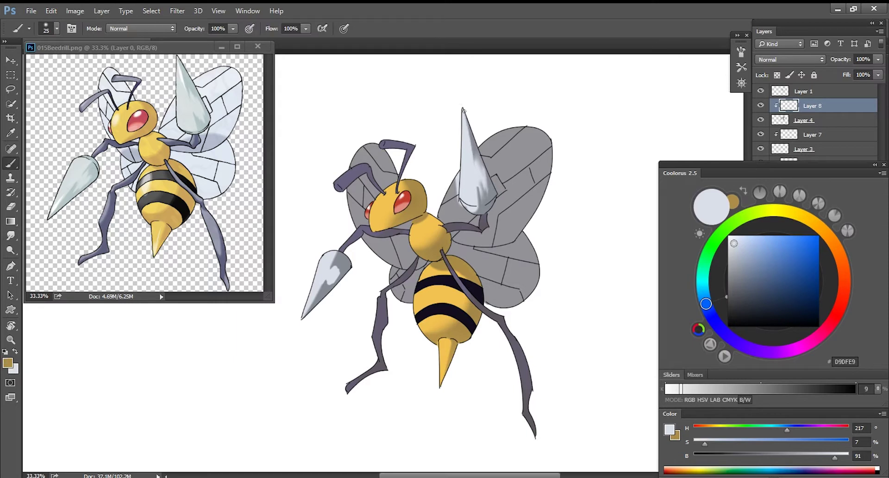
key(x)
key(x)
alt+click(493, 194)
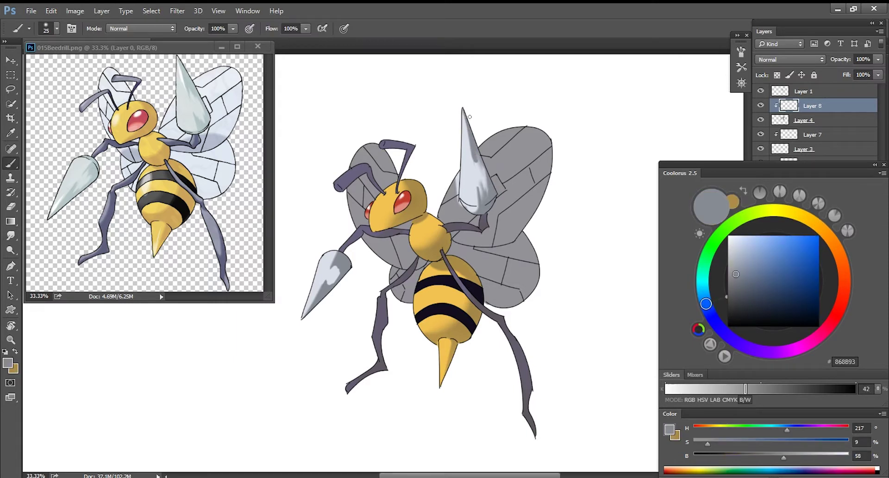
key(e)
drag(465, 113, 474, 159)
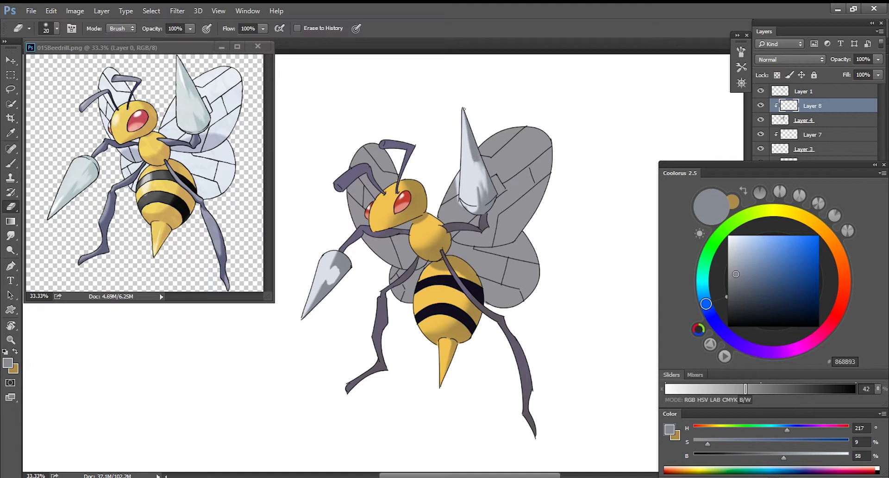
- Undo the ochre stroke on the raised lance, sample the pale D9DFE9 and smudge both lances' highlights at size 18
key(x)
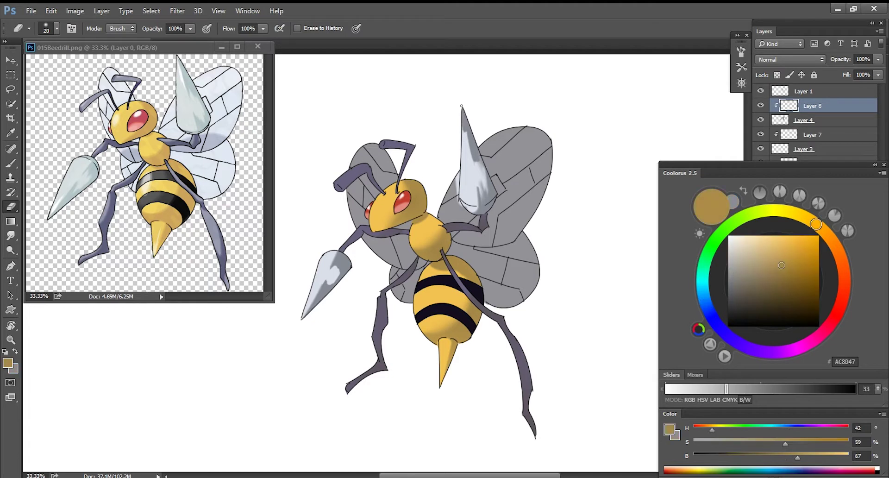
key(b)
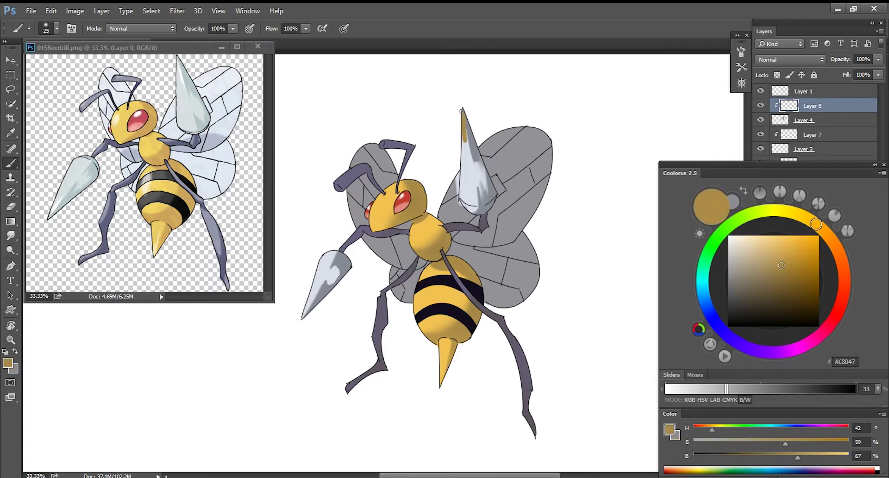
alt+click(463, 121)
key(ctrl+z)
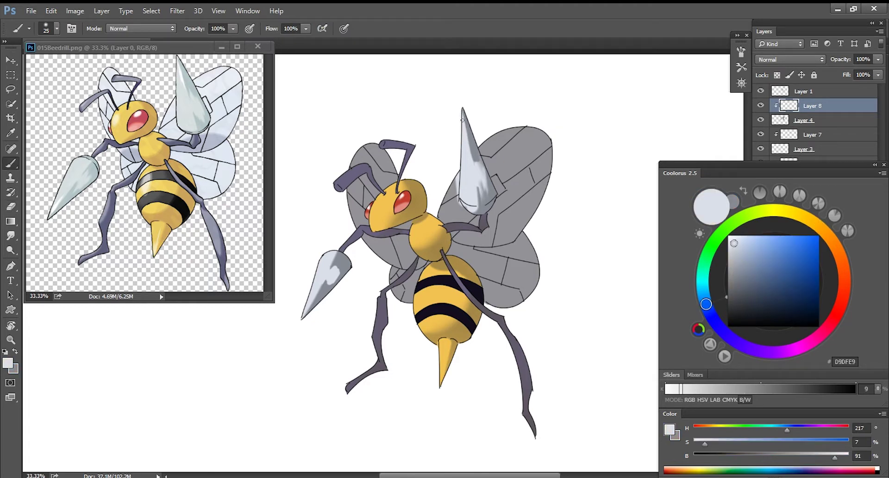
key(r)
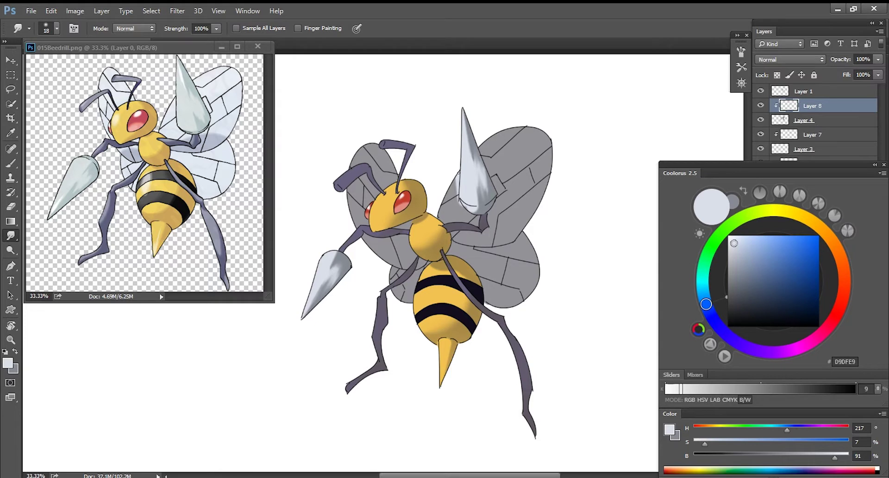
- Sample the grey 858A92 and erase the highlight along the raised lance's lower left edge at size 20
key(b)
alt+click(486, 204)
key(e)
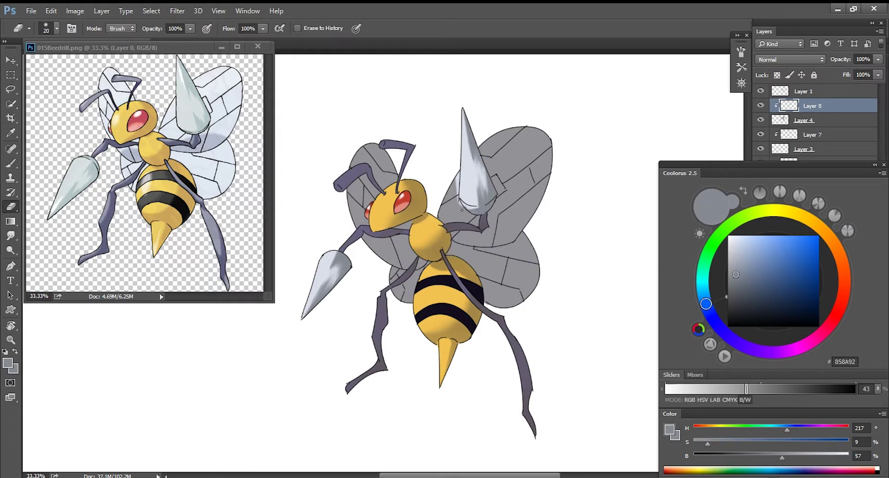
drag(456, 208, 458, 165)
- Sample the pale D9DFE9 and lighten the left wings with radial gradients
key(b)
alt+click(482, 180)
key(g)
mouse_move(368, 160)
mouse_down()
mouse_move(490, 302)
mouse_move(521, 320)
mouse_up()
key(ctrl+z)
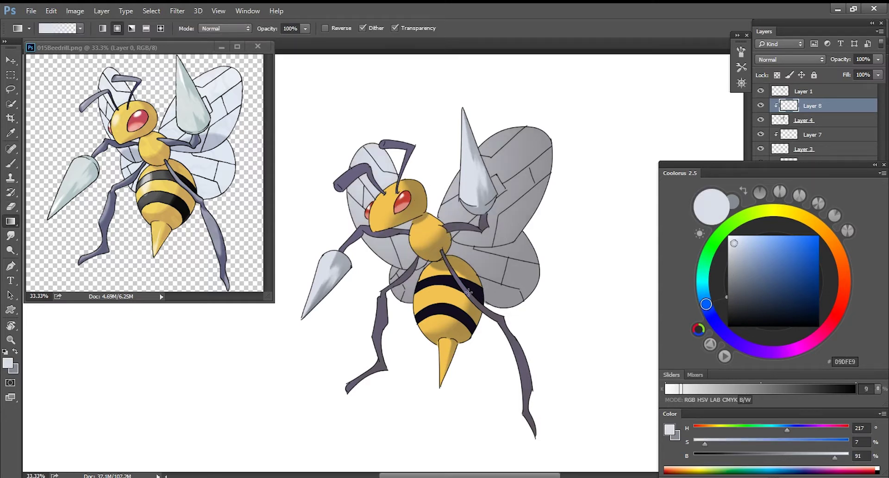
drag(372, 253, 417, 297)
key(ctrl+z)
key(ctrl+z)
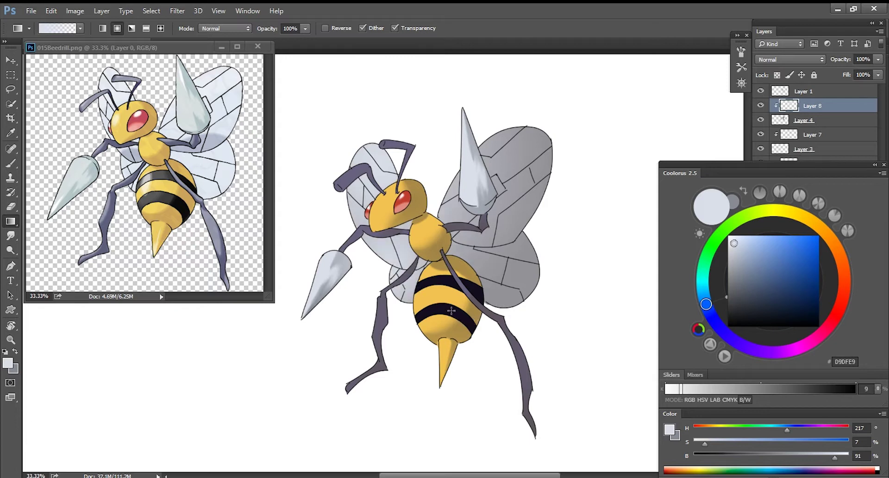
- Try pale radial gradients at full opacity down the right wings
drag(511, 127, 529, 255)
key(ctrl+z)
drag(520, 120, 526, 269)
key(ctrl+z)
key(ctrl+z)
drag(523, 121, 517, 215)
key(ctrl+z)
key(ctrl+z)
- Lighten the right wings with pale radial gradients at 40% opacity
key(4)
drag(518, 112, 517, 237)
drag(502, 301, 545, 321)
drag(553, 414, 544, 395)
- Set the brush colour to blue-grey 828A98 and paint a size 10 shadow streak down the raised lance from its tip
key(b)
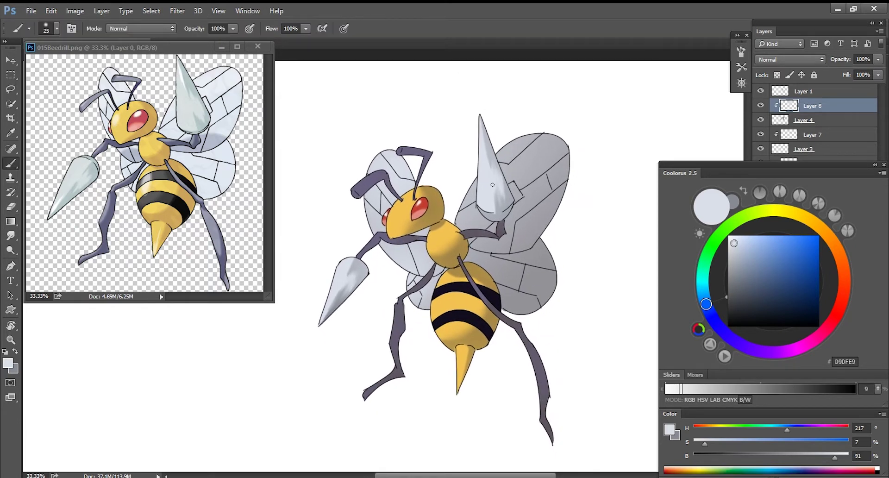
alt+click(502, 226)
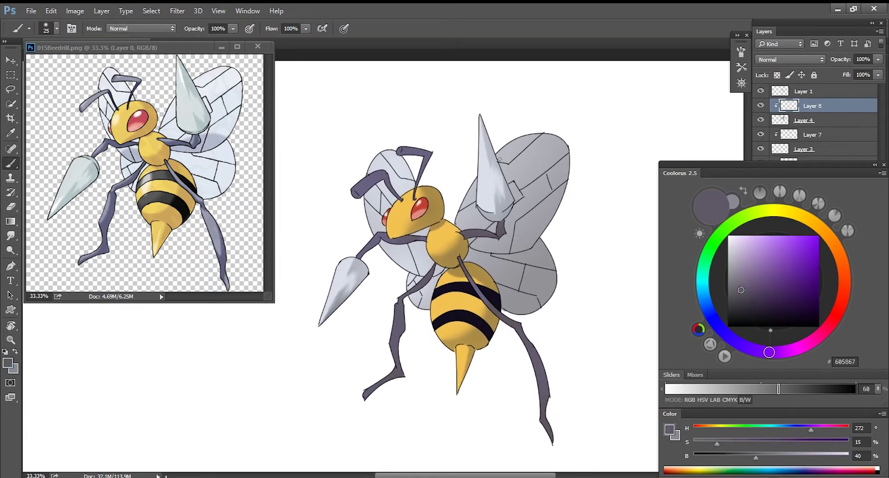
alt+click(513, 192)
mouse_move(735, 258)
mouse_down()
mouse_move(743, 283)
mouse_move(741, 272)
mouse_up()
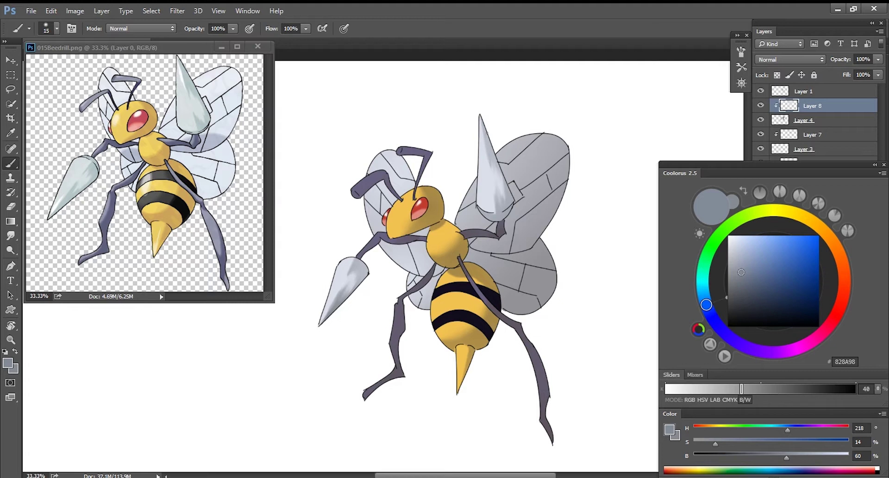
key(ctrl+plus)
key(ctrl+plus)
key(ctrl+plus)
drag(607, 93, 487, 301)
drag(397, 271, 364, 117)
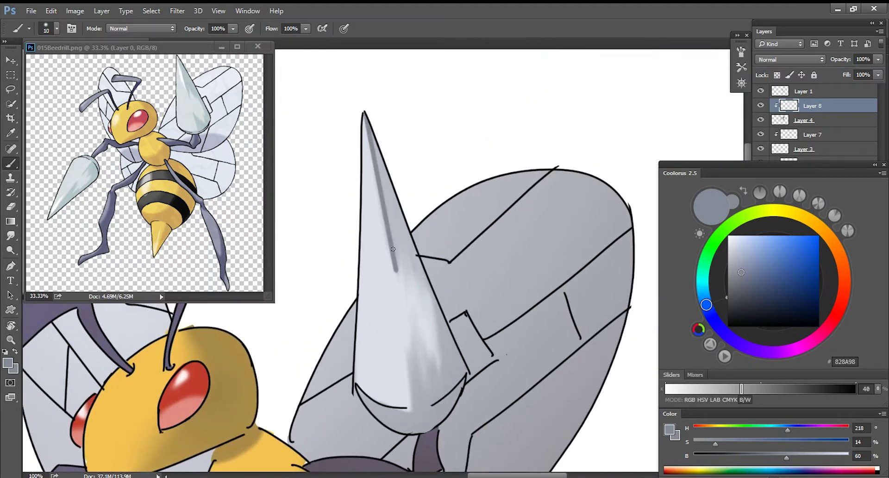
- Smudge the grey shadow streak along the upper half of the raised lance with a size 15 brush
key(r)
drag(364, 119, 381, 207)
drag(373, 169, 363, 117)
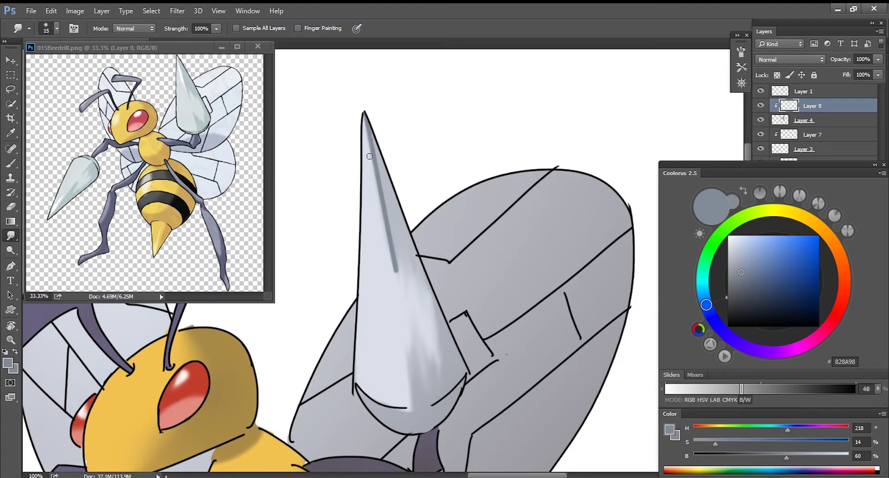
mouse_move(377, 197)
mouse_down()
mouse_move(396, 266)
mouse_move(386, 197)
mouse_up()
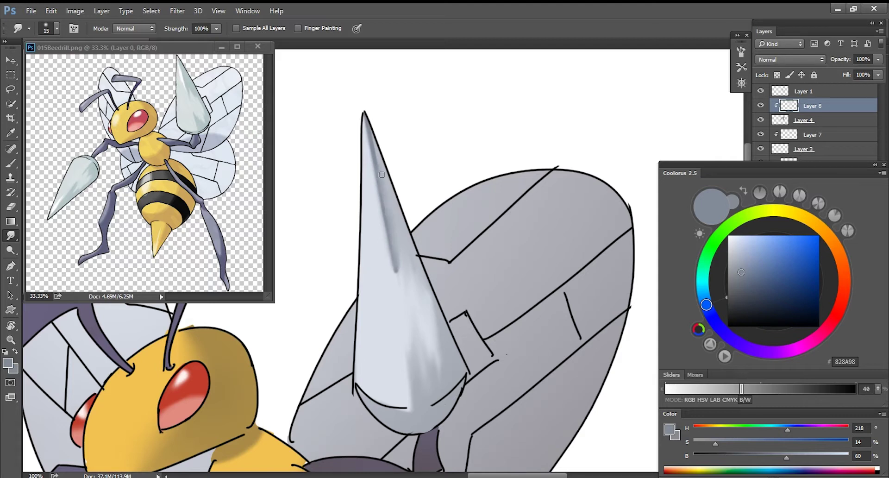
- Blend the raised lance's upper shadow out to its right edge using the Smudge tool at size 56
key(b)
mouse_move(371, 132)
mouse_down()
mouse_move(397, 269)
mouse_move(377, 143)
mouse_move(399, 246)
mouse_move(405, 216)
mouse_move(420, 224)
mouse_move(408, 226)
mouse_move(413, 250)
mouse_move(405, 258)
mouse_move(407, 227)
mouse_move(416, 257)
mouse_up()
key(ctrl+z)
key(r)
mouse_move(402, 207)
mouse_down()
mouse_move(377, 120)
mouse_move(410, 225)
mouse_up()
drag(381, 107, 422, 261)
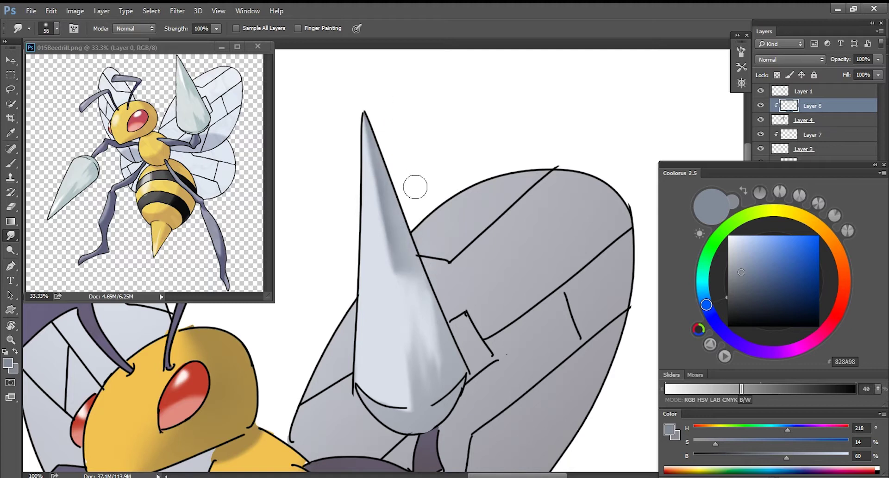
- Paint a blue-grey 828A98 shadow down the lower middle of the raised lance, just above its rounded base
key(b)
drag(411, 356, 415, 397)
key(ctrl+z)
mouse_move(410, 362)
mouse_down()
mouse_move(417, 415)
mouse_move(427, 378)
mouse_move(423, 411)
mouse_move(433, 394)
mouse_move(427, 383)
mouse_move(437, 385)
mouse_move(431, 409)
mouse_up()
key(r)
key(b)
key(r)
- Shade the raised lance's rounded base in blue-grey, smudge the lower shadows upward and reduce the Smudge brush to size 25
key(b)
mouse_move(369, 399)
mouse_down()
mouse_move(428, 390)
mouse_move(413, 406)
mouse_move(389, 407)
mouse_move(445, 403)
mouse_move(420, 416)
mouse_move(377, 406)
mouse_move(379, 416)
mouse_move(427, 412)
mouse_up()
key(r)
mouse_move(422, 384)
mouse_down()
mouse_move(440, 357)
mouse_move(415, 347)
mouse_move(415, 378)
mouse_move(426, 362)
mouse_up()
key(bracketleft)
key(bracketleft)
key(bracketleft)
key(bracketleft)
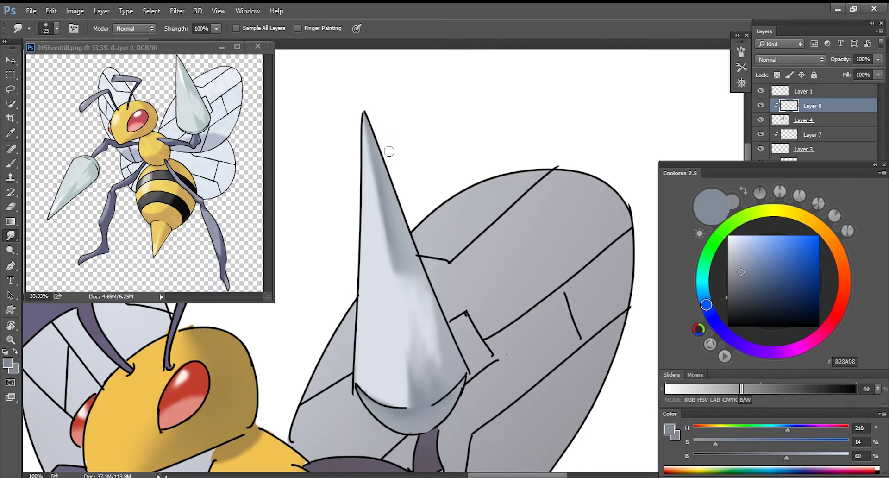
- Set the brush colour to grey 868893 and paint shadows on the lowered lance, below the arm joint and toward the tip
key(e)
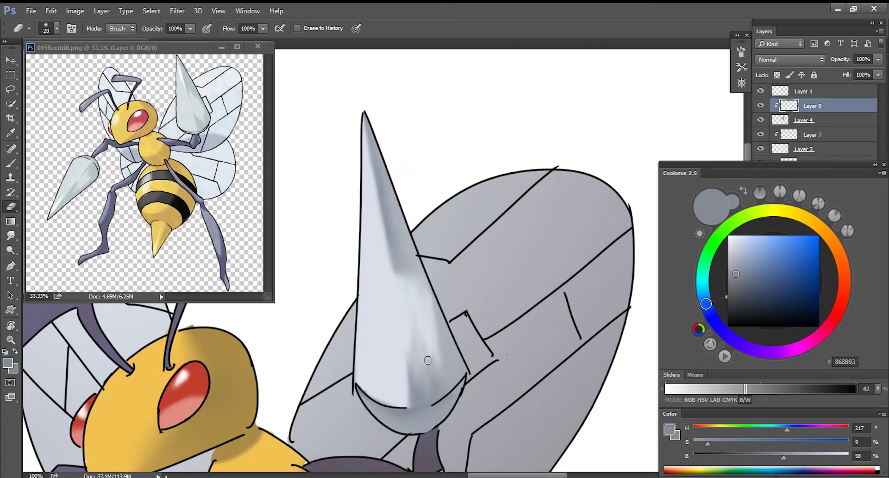
drag(428, 360, 742, 201)
drag(385, 369, 502, 257)
drag(486, 322, 470, 294)
key(b)
mouse_move(407, 249)
mouse_down()
mouse_move(390, 293)
mouse_move(409, 263)
mouse_up()
key(ctrl+z)
key(ctrl+z)
mouse_move(361, 350)
mouse_down()
mouse_move(299, 448)
mouse_move(350, 371)
mouse_move(334, 401)
mouse_up()
key(ctrl+z)
key(ctrl+z)
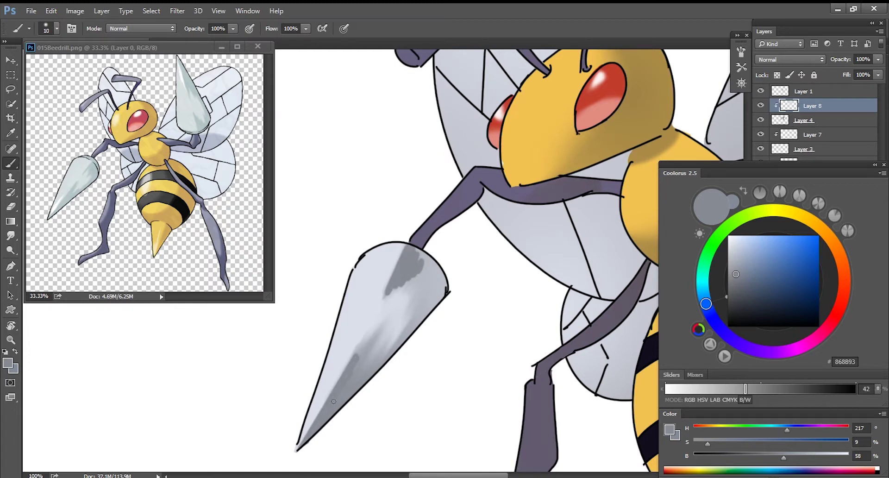
- Smudge the lowered lance's shadows at size 25, blending both the tip and the area below the arm joint
key(r)
drag(348, 360, 298, 450)
drag(350, 365, 300, 442)
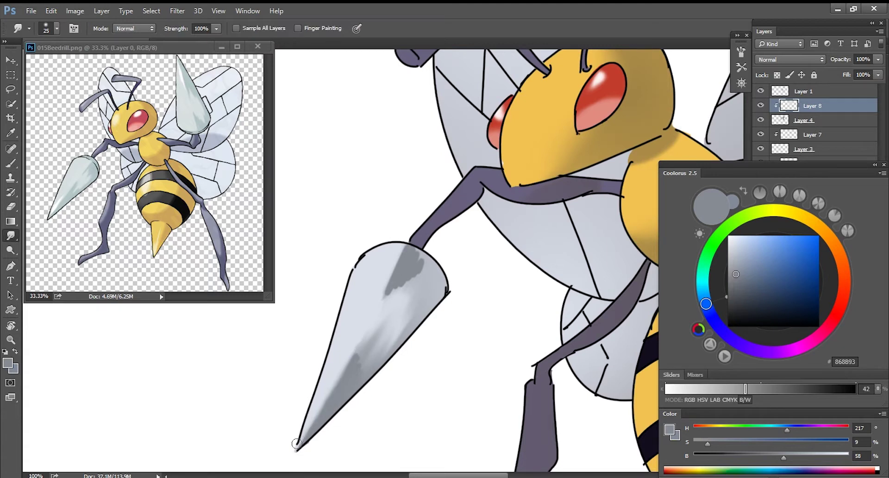
mouse_move(405, 253)
mouse_down()
mouse_move(371, 301)
mouse_move(403, 243)
mouse_move(381, 295)
mouse_move(417, 256)
mouse_move(407, 244)
mouse_move(392, 265)
mouse_move(399, 256)
mouse_move(418, 267)
mouse_move(424, 254)
mouse_move(399, 292)
mouse_up()
drag(425, 259, 410, 253)
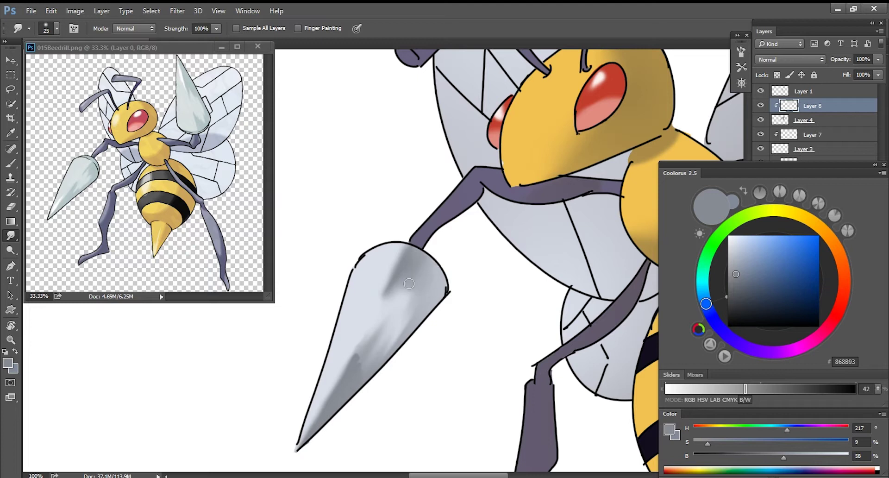
drag(367, 351, 353, 383)
- Try radial gradients over the lowered lance, sampling pale CCD1DA and setting the gradient opacity to 20%
key(ctrl+minus)
key(ctrl+minus)
key(g)
drag(441, 362, 402, 365)
key(ctrl+minus)
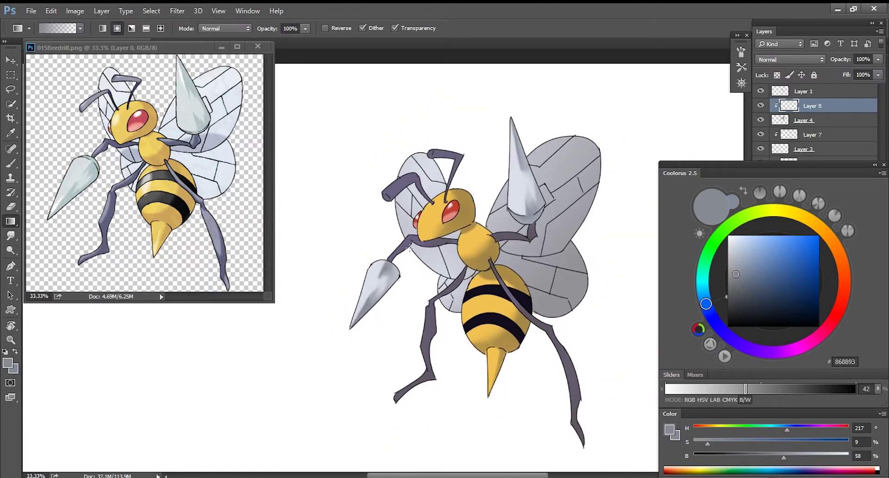
alt+click(434, 256)
drag(371, 324, 353, 323)
key(ctrl+z)
key(ctrl+z)
key(2)
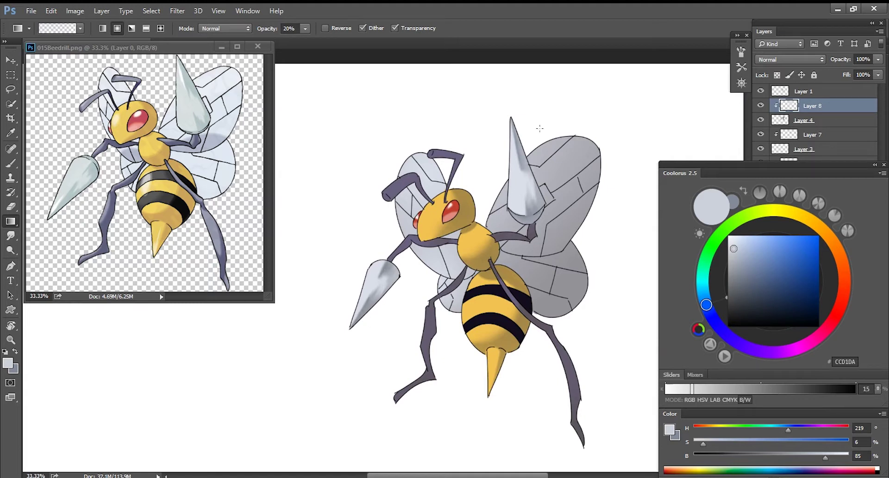
- Sample the raised lance's pale tone and lighten the brush colour to near-white F4F8FF
key(b)
alt+click(525, 195)
drag(735, 240, 731, 237)
key(ctrl+plus)
key(ctrl+plus)
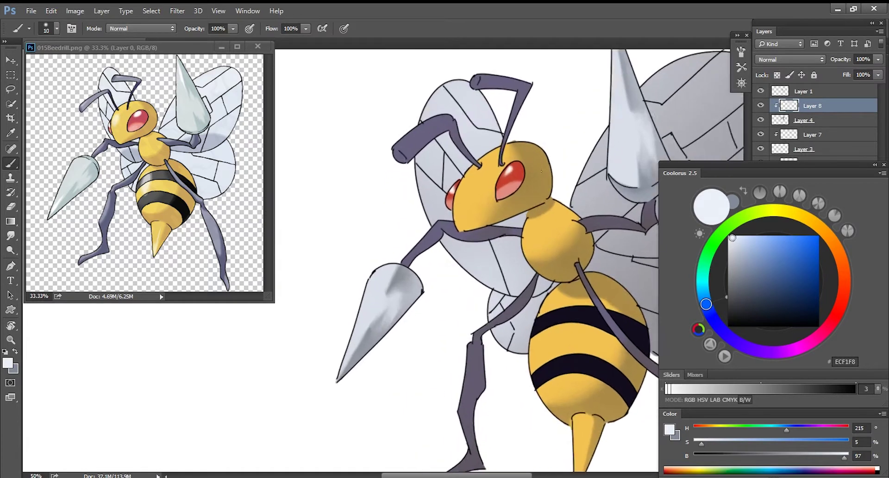
key(ctrl+plus)
drag(541, 171, 484, 265)
drag(731, 237, 731, 235)
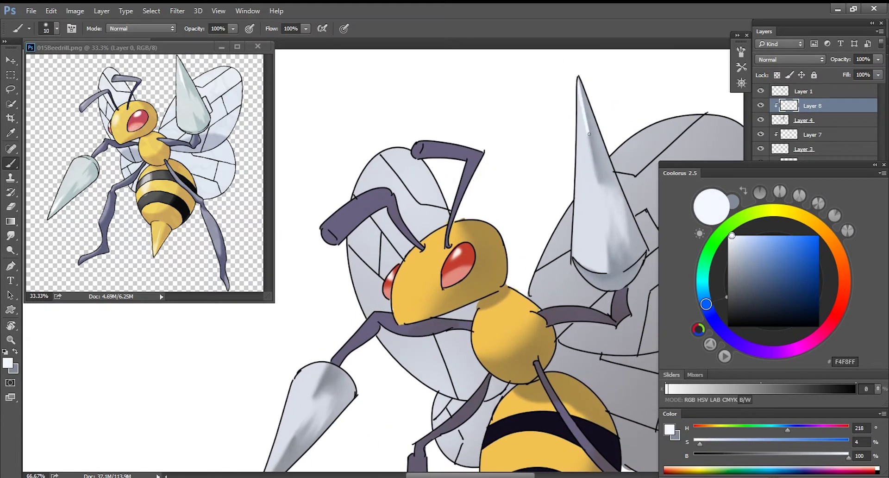
- Paint a near-white highlight streak from the tip down the upper part of the raised lance, beside its shadow
drag(578, 84, 596, 181)
key(ctrl+z)
drag(578, 82, 592, 158)
key(ctrl+z)
key(r)
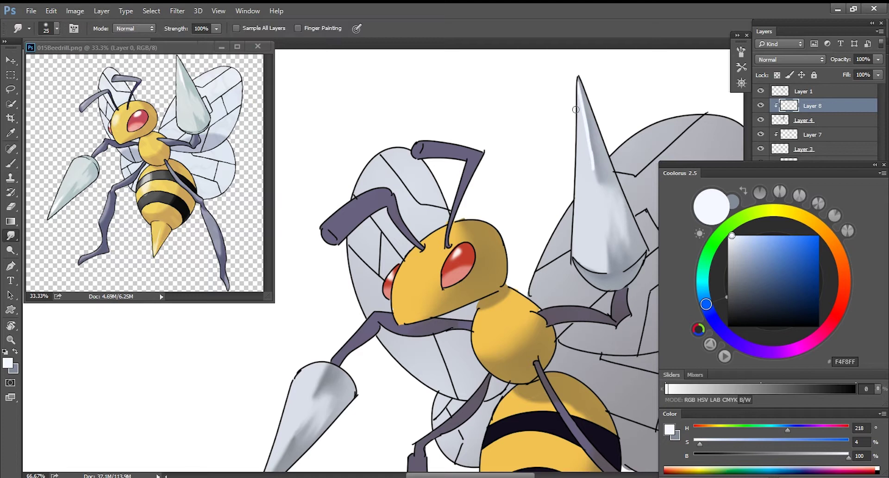
- Try erasing part of the shading near the raised lance's tip at size 20
key(e)
drag(578, 95, 579, 117)
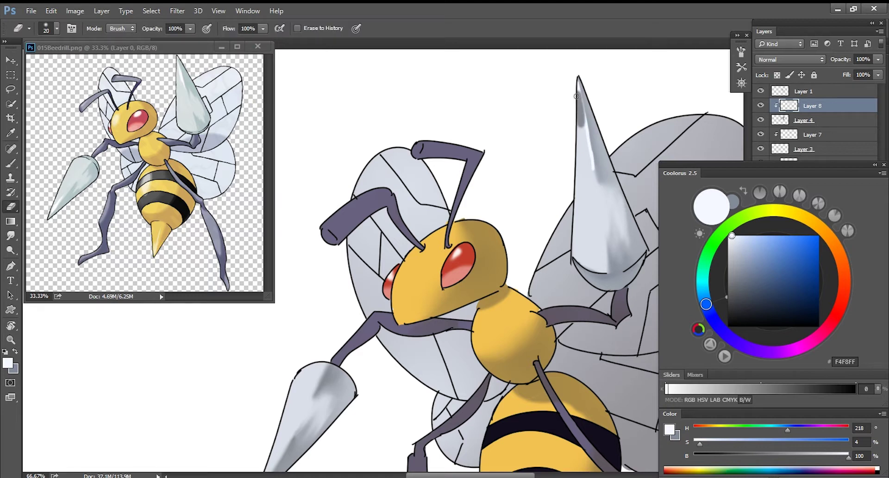
key(ctrl+z)
- Sample pale D9DFE9, touch up the raised lance beside the highlight near its tip and smudge the result
key(b)
alt+click(580, 123)
click(610, 170)
click(611, 60)
key(ctrl+plus)
drag(642, 86, 489, 230)
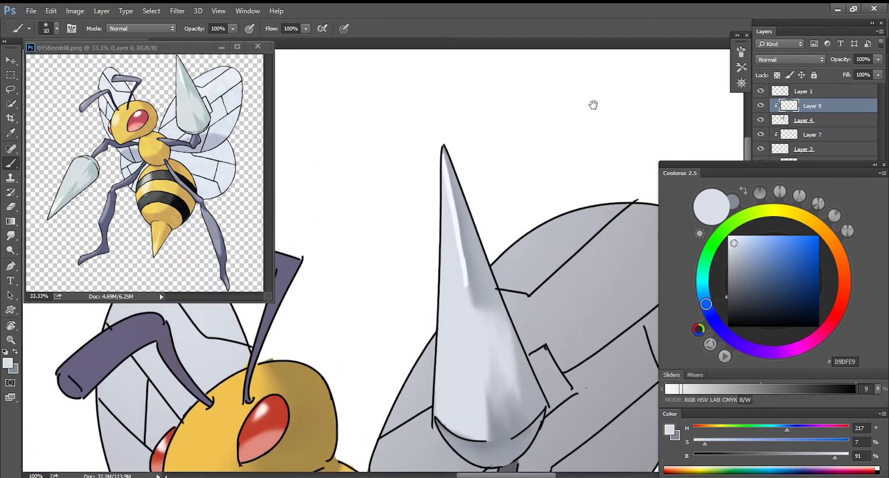
drag(443, 210, 446, 227)
key(ctrl+z)
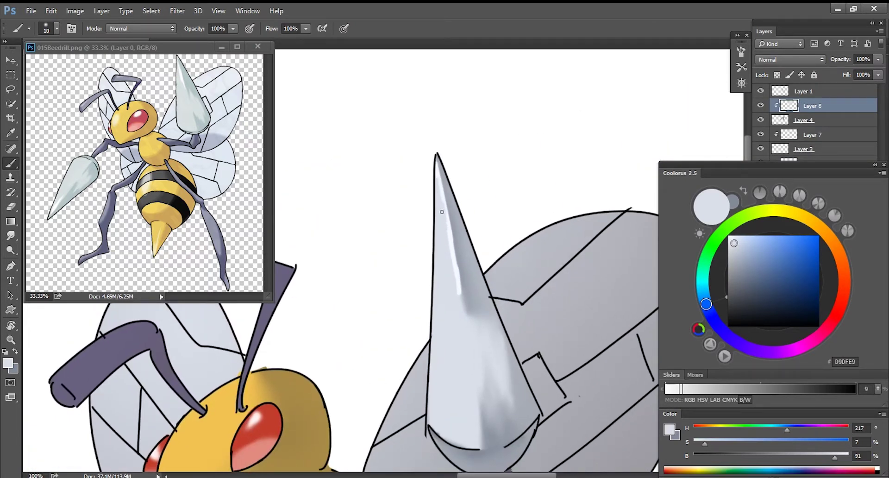
drag(438, 195, 442, 215)
key(r)
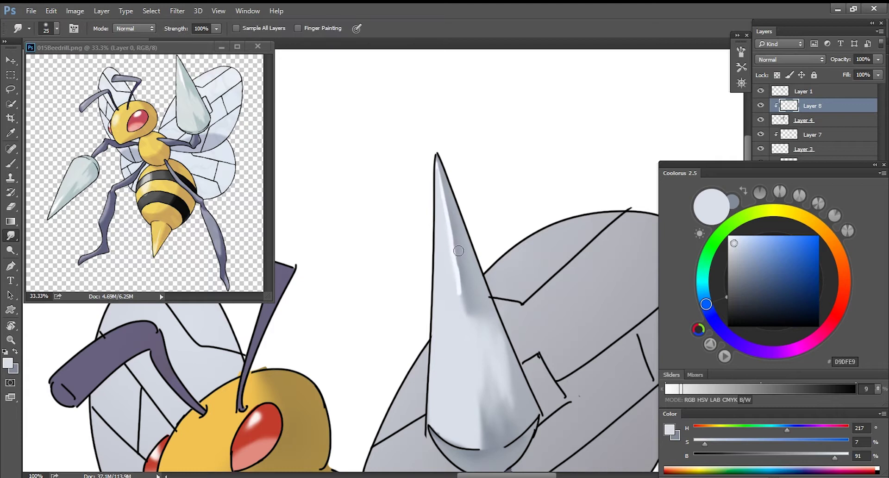
- Sample near-white F2F7FE from the raised lance's highlight, paint a highlight near the lowered lance's tip and smudge it
mouse_move(432, 346)
mouse_down()
mouse_move(607, 74)
mouse_move(529, 310)
mouse_move(555, 222)
mouse_up()
key(b)
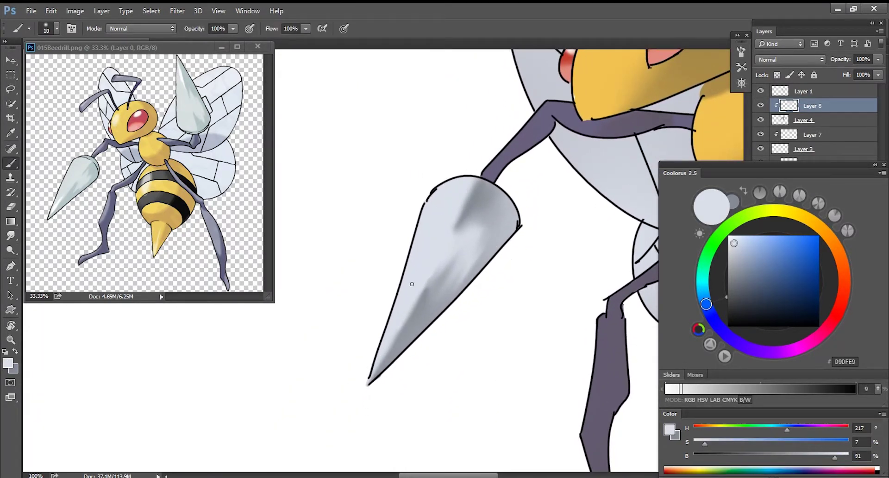
drag(584, 208, 381, 339)
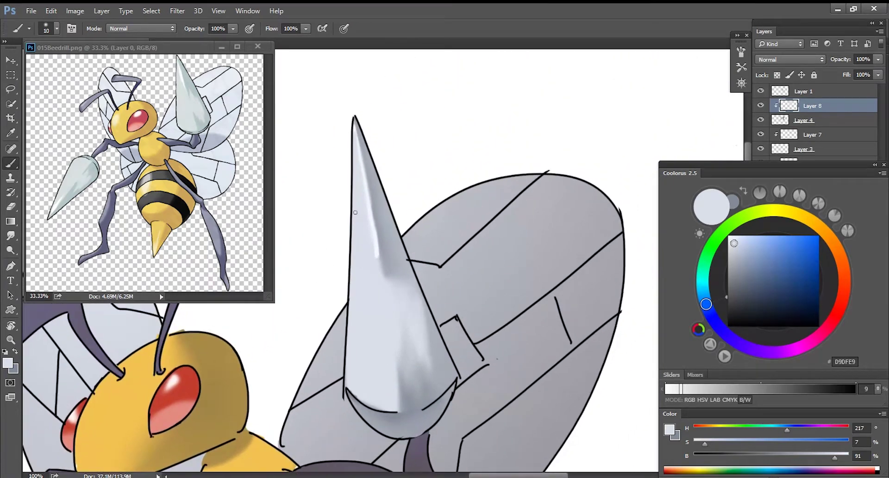
alt+click(378, 238)
mouse_move(363, 377)
mouse_down()
mouse_move(460, 296)
mouse_move(482, 258)
mouse_move(532, 253)
mouse_move(538, 244)
mouse_move(512, 292)
mouse_move(536, 247)
mouse_up()
key(ctrl+z)
key(r)
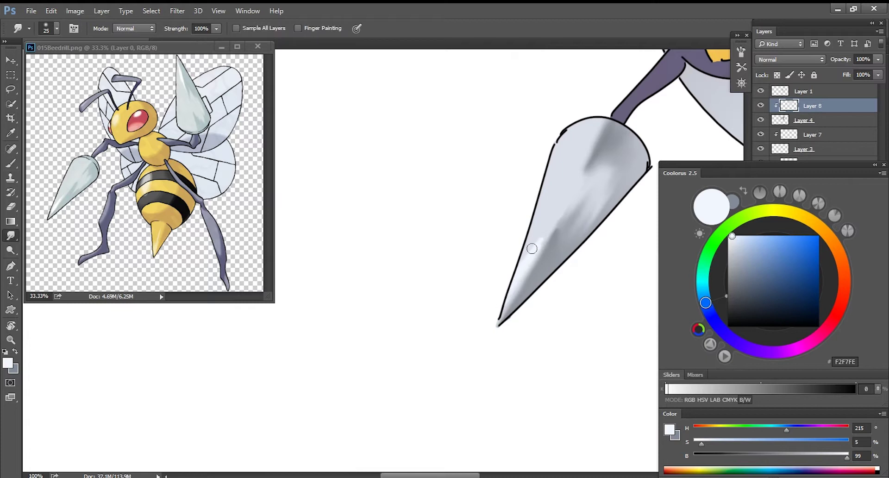
- Smudge the lower end of the raised lance's highlight at size 25
key(ctrl+minus)
key(ctrl+minus)
drag(557, 278, 419, 370)
key(ctrl+minus)
key(ctrl+plus)
scroll(533, 209, up, 3)
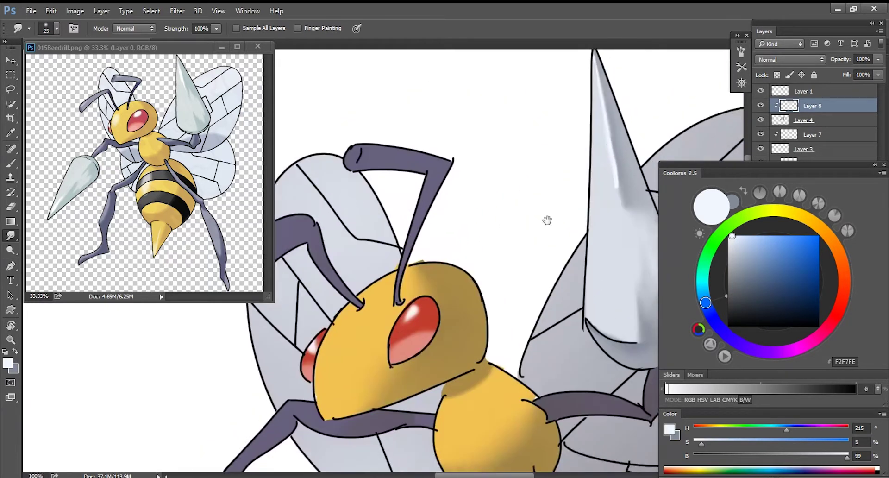
drag(588, 172, 591, 206)
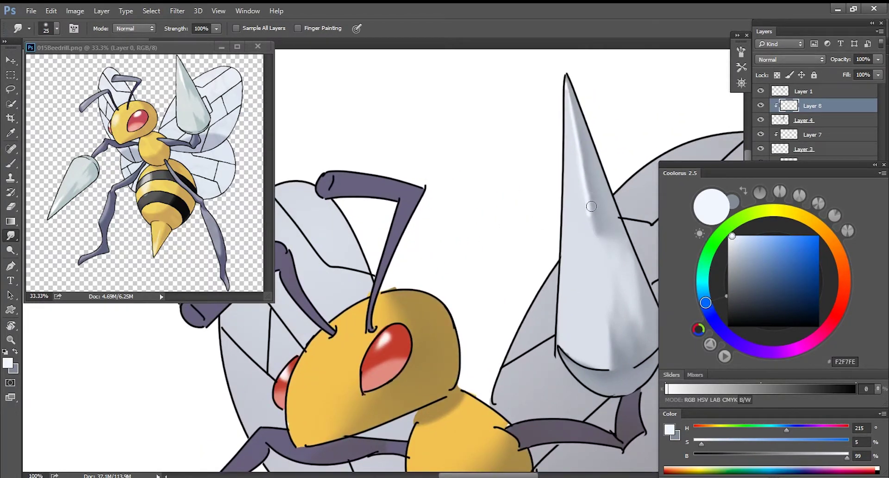
- Paint a second near-white streak beside the raised lance's highlight and smudge it into the surface
key(b)
drag(579, 143, 580, 211)
drag(572, 126, 575, 160)
key(ctrl+alt+z)
key(ctrl+alt+z)
key(ctrl+alt+z)
drag(573, 130, 579, 202)
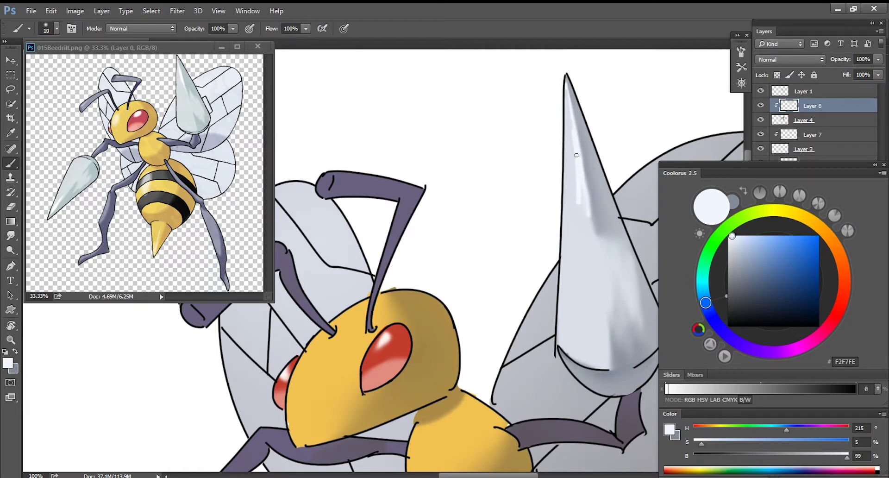
key(r)
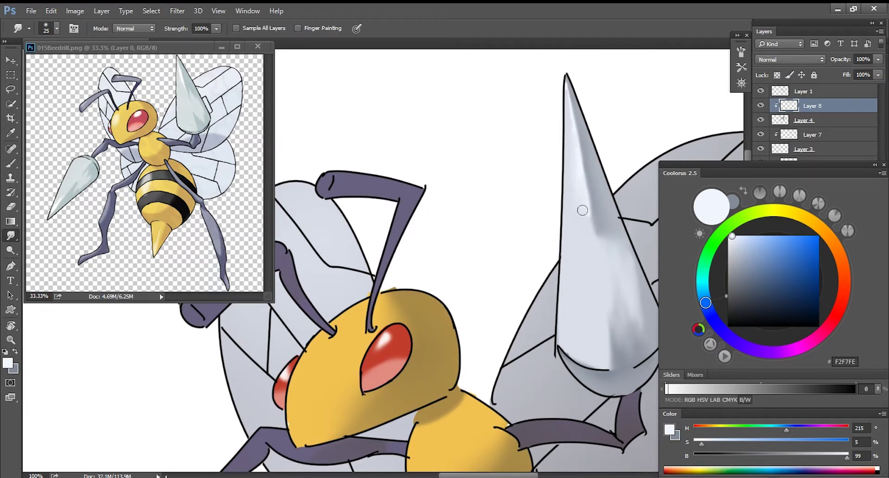
- Retouch the upper part of the raised lance's highlight with sampled near-white F2F7FE and switch back to smudging
key(ctrl+minus)
drag(505, 299, 480, 259)
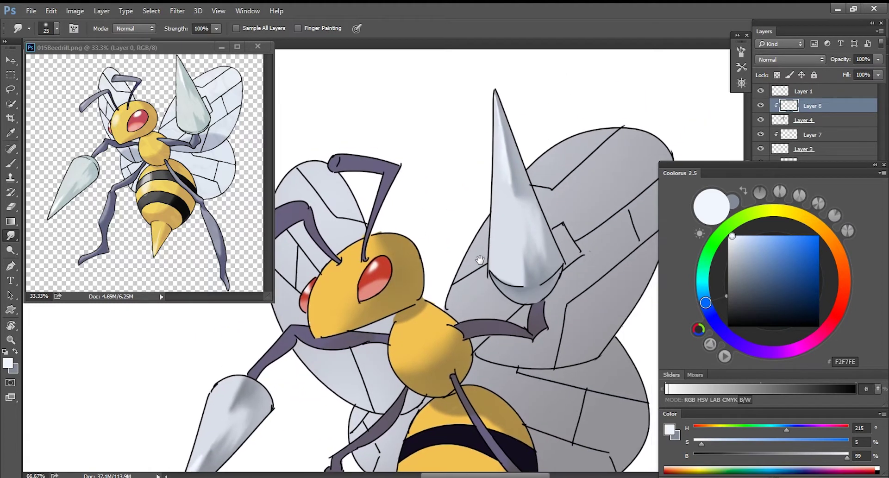
key(ctrl+minus)
key(ctrl+minus)
scroll(499, 256, down, 1)
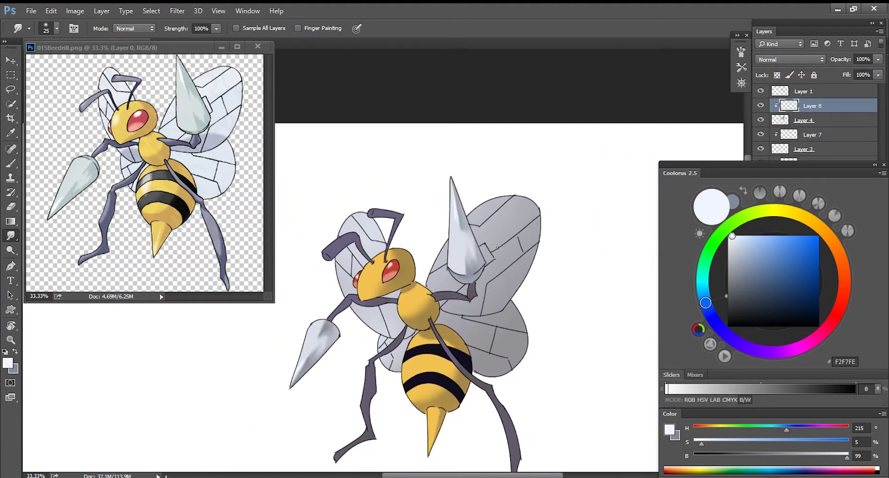
scroll(400, 240, up, 2)
key(b)
alt+click(507, 217)
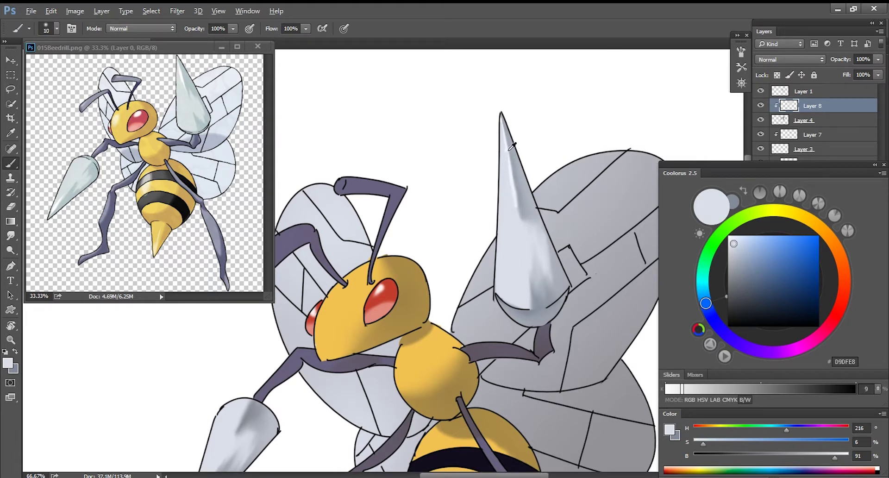
alt+click(512, 146)
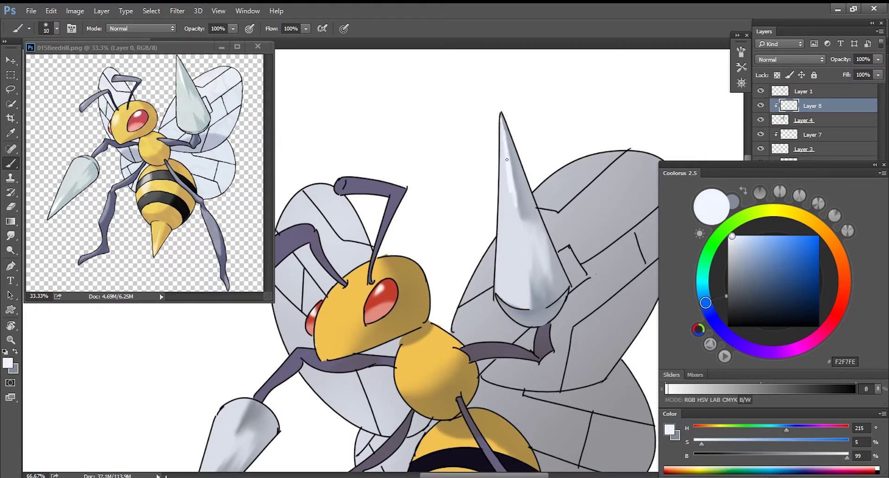
key(r)
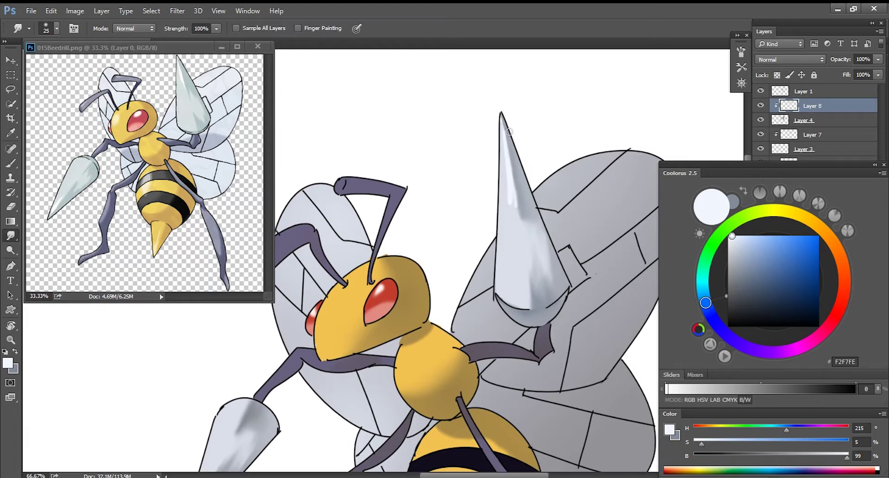
- Toggle the visibility of Layer 6 and Layer 2 to check which parts of the drawing each one holds
scroll(525, 217, down, 1)
mouse_move(457, 339)
mouse_down()
mouse_move(511, 243)
mouse_move(495, 209)
mouse_move(483, 211)
mouse_up()
drag(498, 283, 454, 270)
drag(457, 209, 493, 265)
key(b)
drag(509, 217, 516, 223)
click(824, 151)
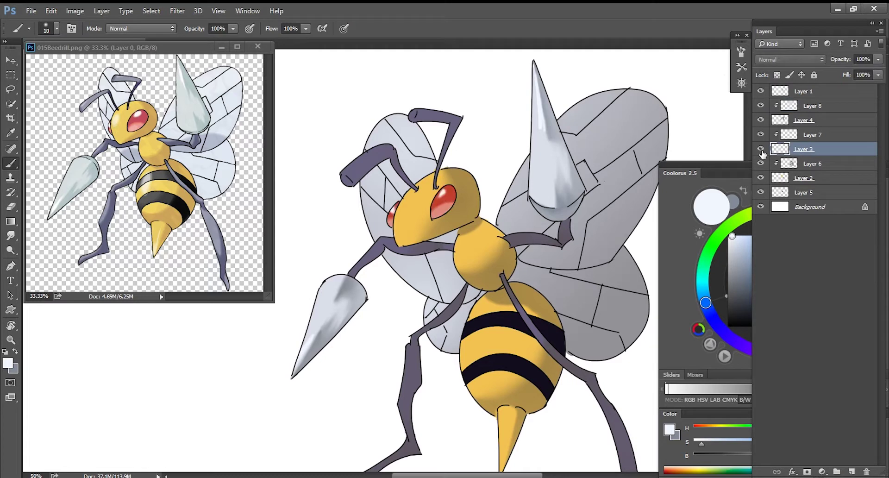
click(762, 164)
click(762, 164)
click(761, 179)
click(760, 179)
click(761, 179)
click(760, 180)
- Create a new layer clipped to Layer 2, directly above it
click(826, 178)
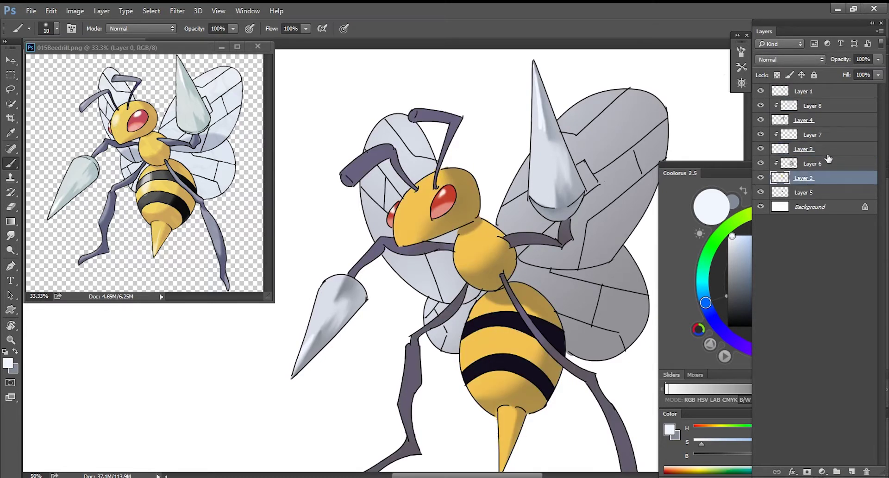
key(ctrl+shift+n)
key(Return)
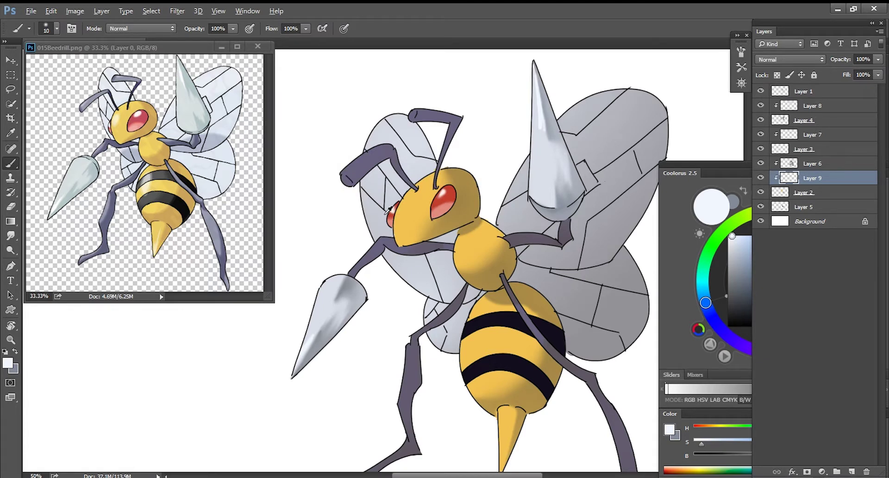
- Sample the left antenna's purple, lighten the brush colour to lavender B5ABD0 and enlarge the brush to size 27
alt+click(387, 211)
alt+click(361, 170)
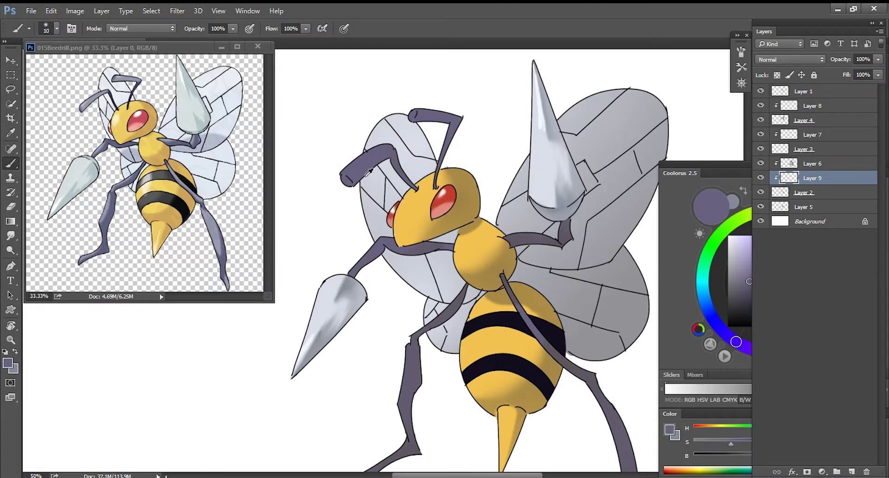
drag(749, 278, 744, 251)
alt+right_click(358, 163)
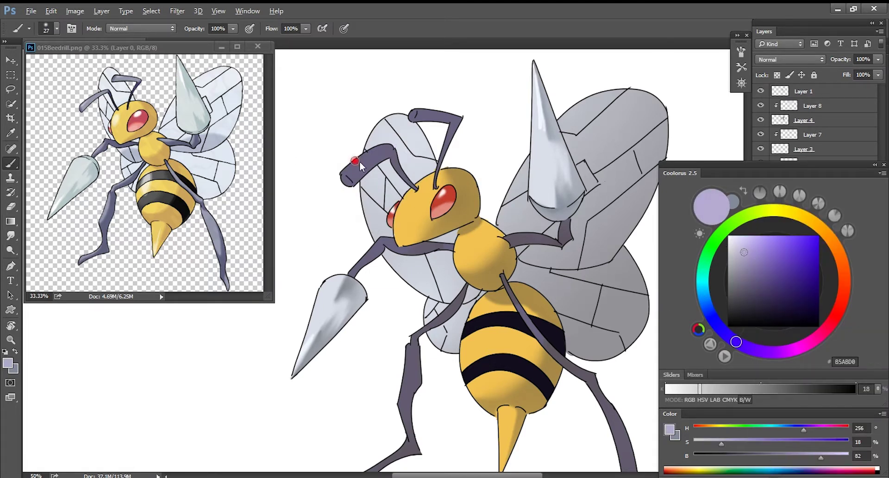
- Try painting a highlight along the left antenna, first in lavender B5ABD0 and again in paler C6C2D2
drag(344, 171, 380, 152)
key(ctrl+z)
drag(742, 252, 734, 251)
drag(346, 172, 379, 153)
key(ctrl+z)
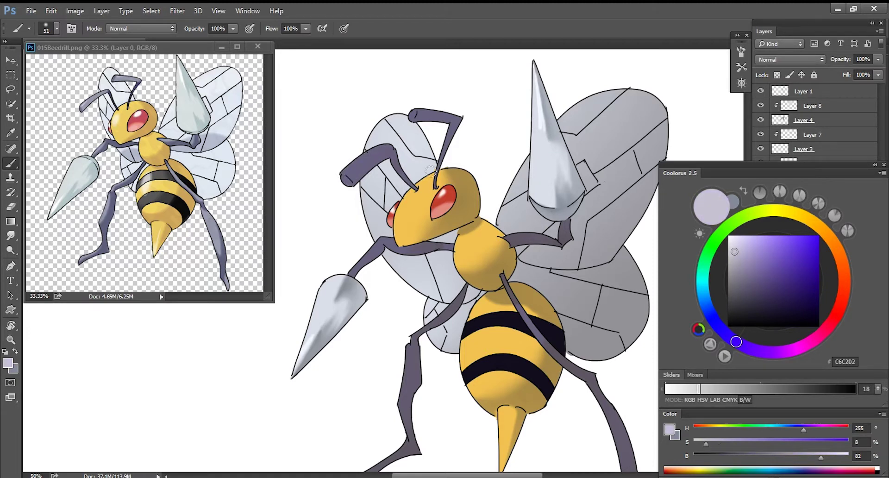
- Darken the brush colour to grey 98959F and paint highlights along the upper sides of both antennae
drag(759, 269, 733, 270)
mouse_move(345, 172)
mouse_down()
mouse_move(385, 146)
mouse_move(369, 165)
mouse_move(387, 154)
mouse_up()
mouse_move(428, 108)
mouse_down()
mouse_move(417, 115)
mouse_move(447, 118)
mouse_up()
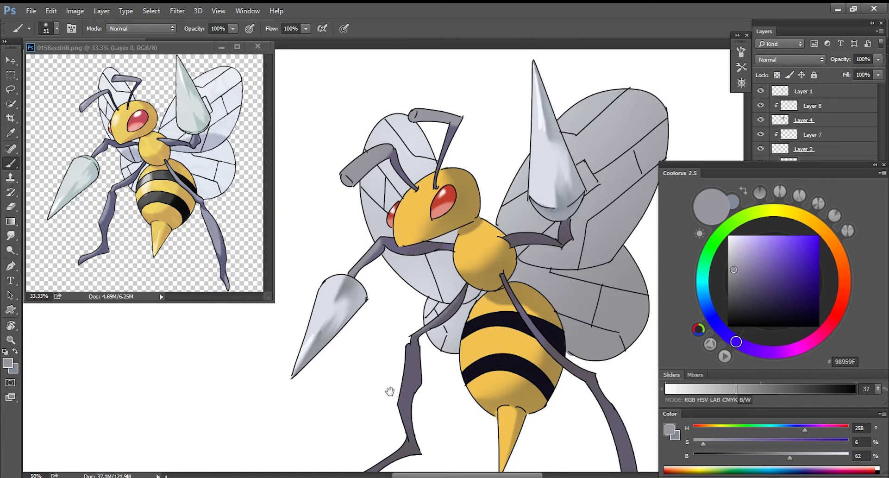
- Paint a grey highlight along the outer edge of the left leg's lower segment and its foot
scroll(393, 344, down, 3)
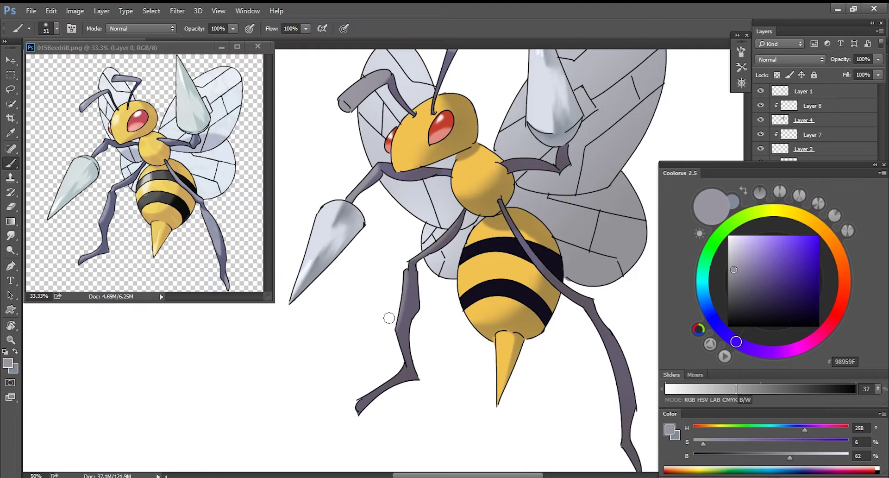
drag(401, 278, 394, 319)
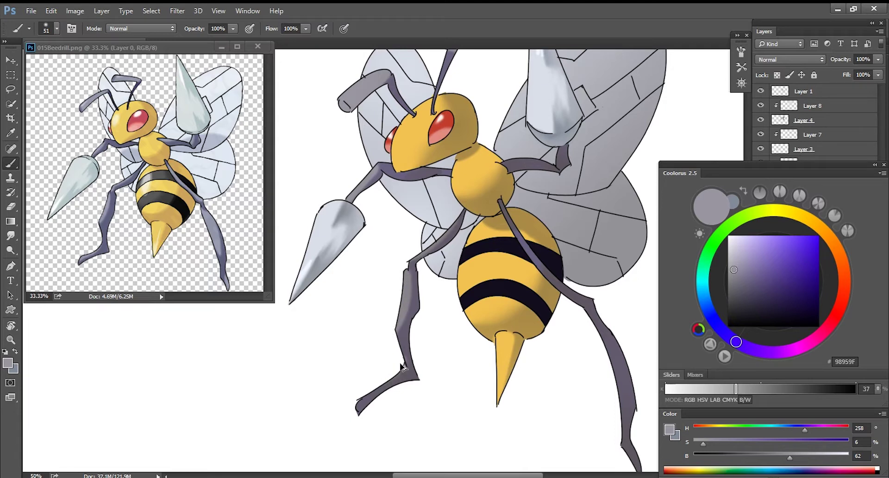
drag(379, 380, 367, 391)
- Reduce the brush to size 15 and paint a thin grey highlight along the right leg where it crosses the abdomen
drag(440, 383, 340, 399)
drag(401, 223, 446, 283)
key(ctrl+z)
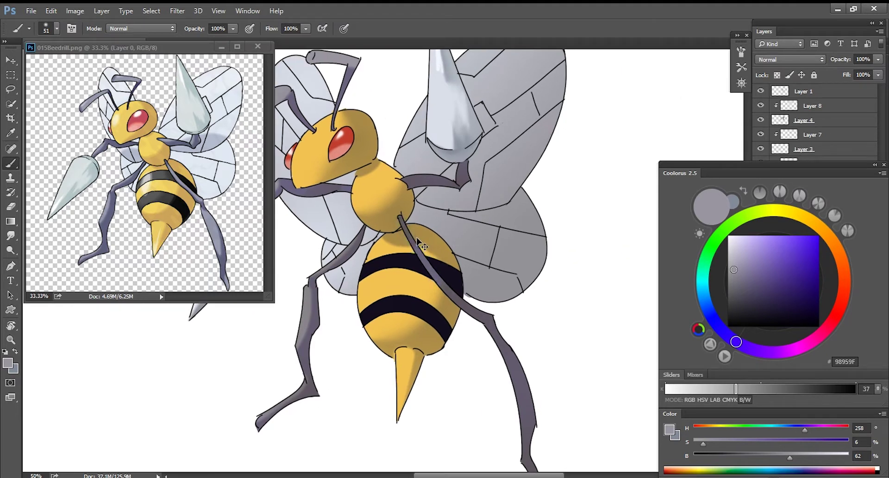
key(bracketleft)
key(bracketleft)
key(bracketleft)
key(bracketleft)
key(bracketleft)
key(bracketleft)
key(bracketleft)
key(bracketleft)
drag(403, 221, 429, 264)
key(ctrl+z)
drag(408, 235, 444, 287)
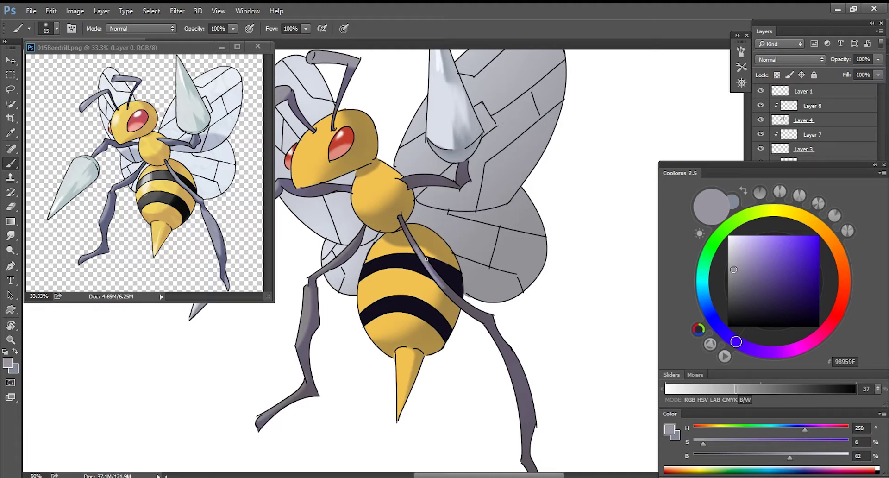
- Rework the right leg's thin highlight on Layer 9, extend it to the knee and switch to the Smudge tool
key(ctrl+z)
key(ctrl+z)
key(ctrl+z)
click(822, 148)
click(819, 164)
key(ctrl+z)
key(ctrl+z)
key(ctrl+z)
key(ctrl+z)
key(ctrl+z)
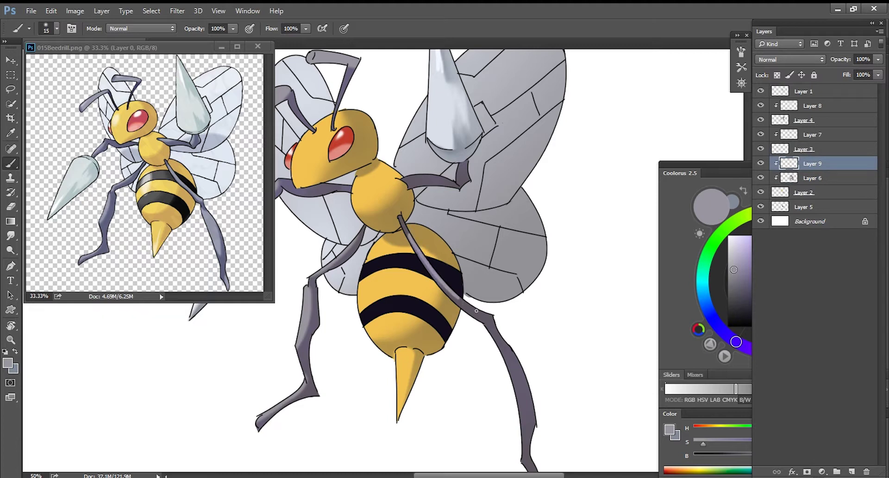
mouse_move(476, 314)
mouse_down()
mouse_move(444, 285)
mouse_move(474, 313)
mouse_up()
key(e)
key(r)
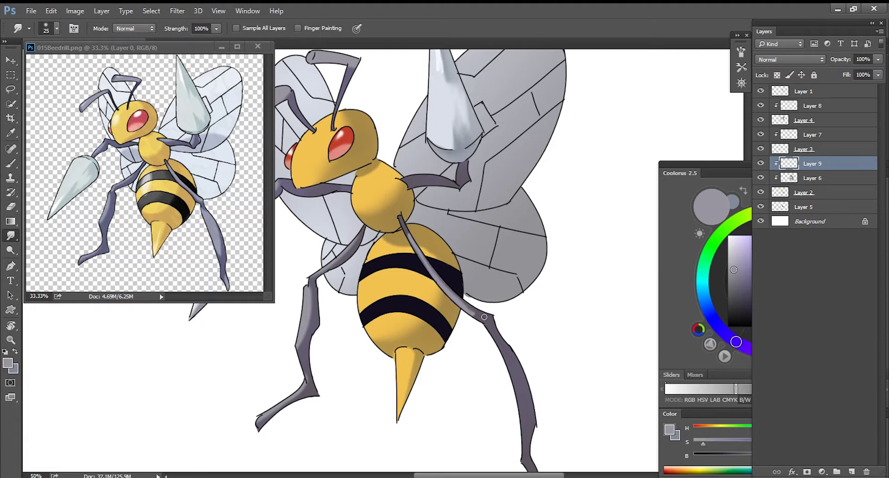
- Paint a broad grey highlight down the right leg below the knee with brush size 70 and switch back to smudging
key(b)
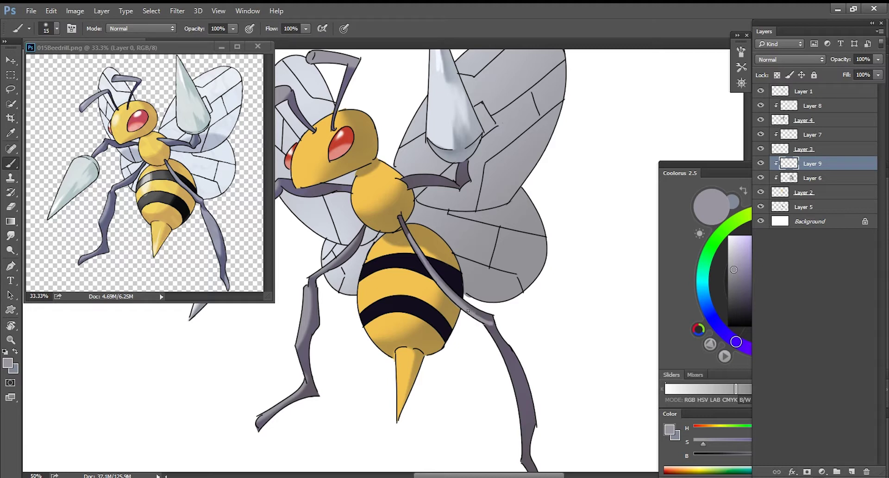
mouse_move(501, 339)
mouse_down()
mouse_move(478, 270)
mouse_move(494, 360)
mouse_up()
key(bracketright)
key(bracketright)
key(bracketright)
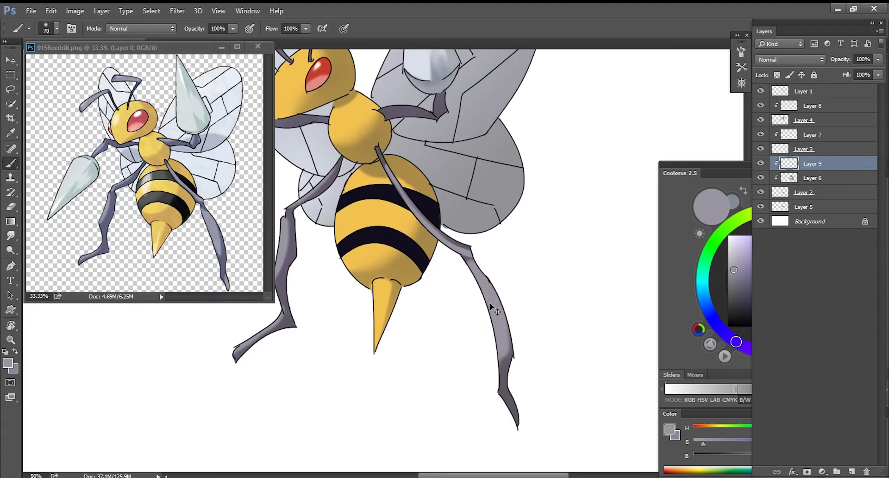
key(e)
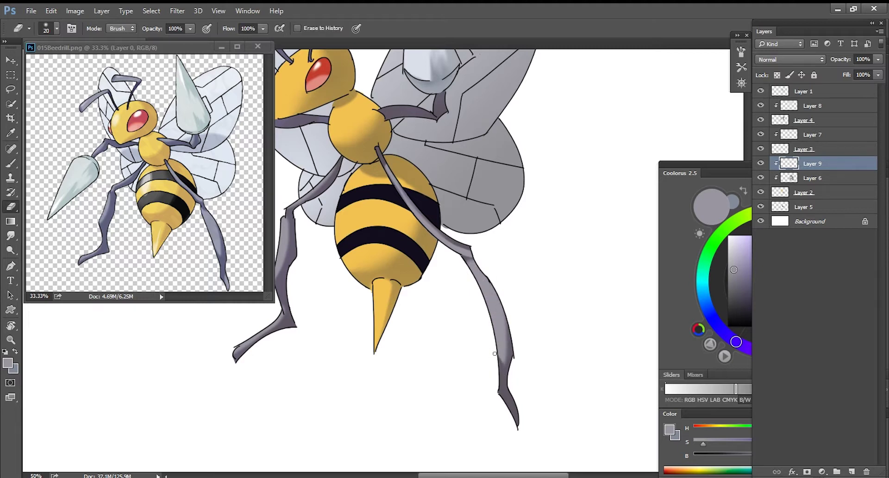
key(r)
- Rework the highlight near the right leg's ankle and foot with the brush, undoing unwanted strokes
scroll(486, 336, down, 3)
key(b)
key(ctrl+z)
drag(510, 377, 521, 396)
key(ctrl+z)
key(ctrl+z)
- Add a new clipped layer above Layer 9 and set its blending mode to Color Dodge
mouse_move(413, 293)
mouse_down()
mouse_move(574, 417)
mouse_move(461, 382)
mouse_up()
key(ctrl+shift+n)
key(Return)
key(ctrl+alt+g)
click(790, 59)
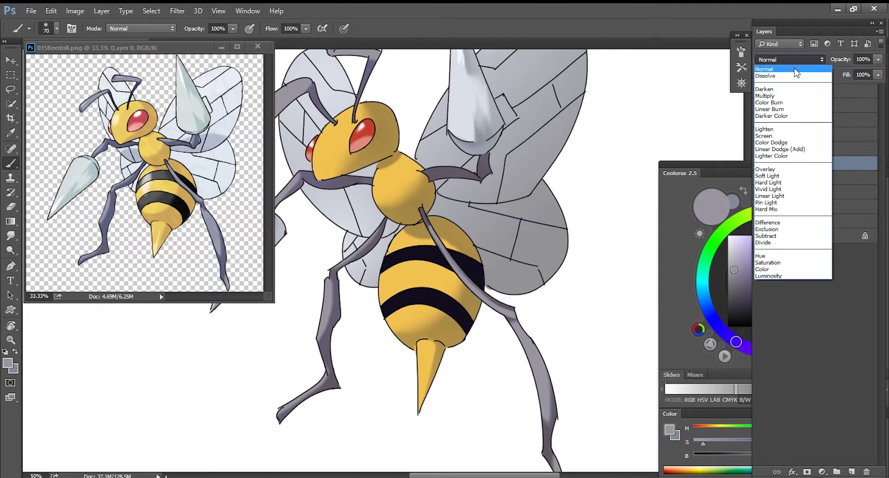
click(787, 149)
- Sample the abdomen's yellow, dull it to A88F52 and try a brushed highlight across the abdomen
drag(492, 286, 515, 280)
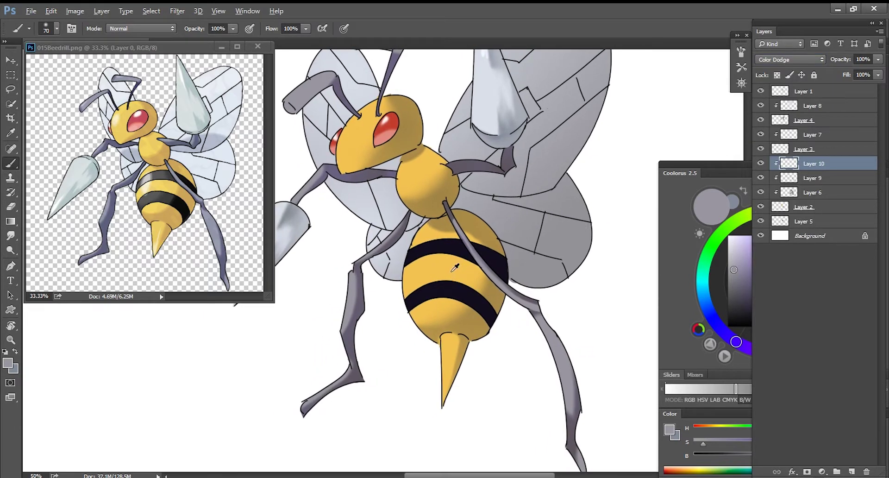
alt+click(464, 272)
drag(792, 441, 771, 442)
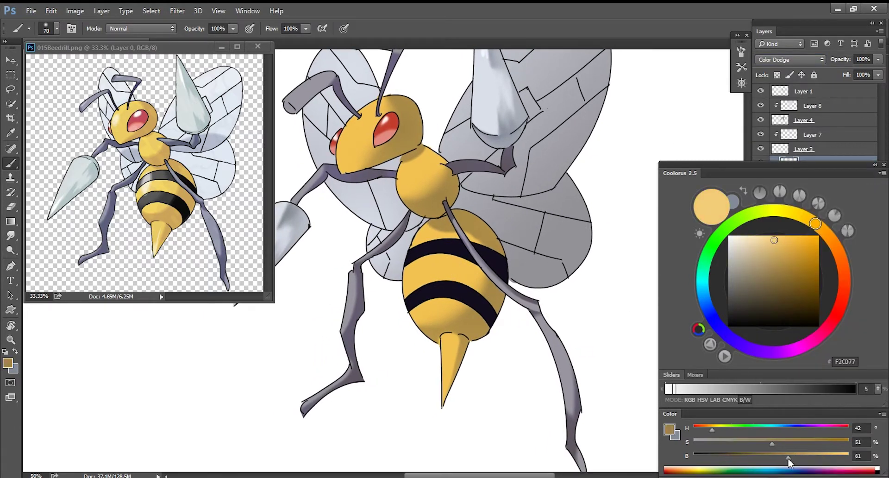
click(796, 455)
mouse_move(441, 235)
mouse_down()
mouse_move(430, 290)
mouse_move(450, 275)
mouse_up()
key(ctrl+z)
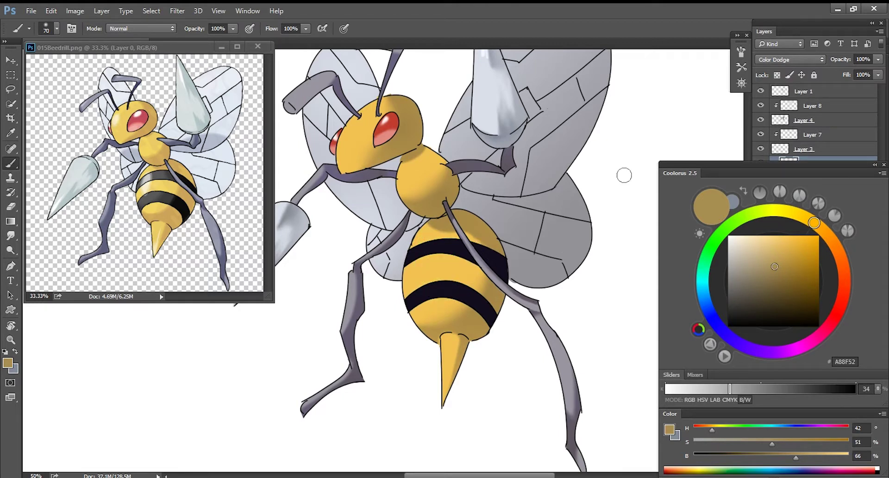
- Move Layer 10 directly beneath Layer 1 and toggle Layer 5's visibility to check what it holds
click(802, 135)
drag(793, 164, 792, 100)
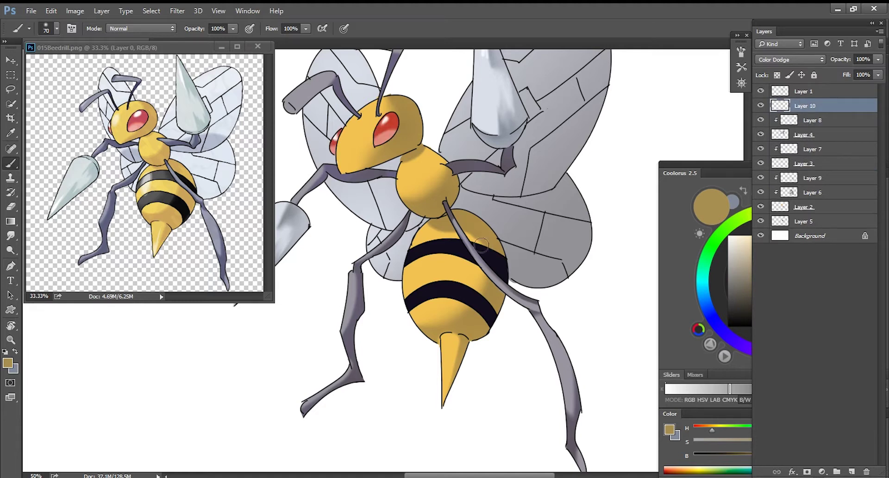
key(v)
click(770, 221)
click(762, 221)
click(761, 221)
click(760, 221)
click(760, 222)
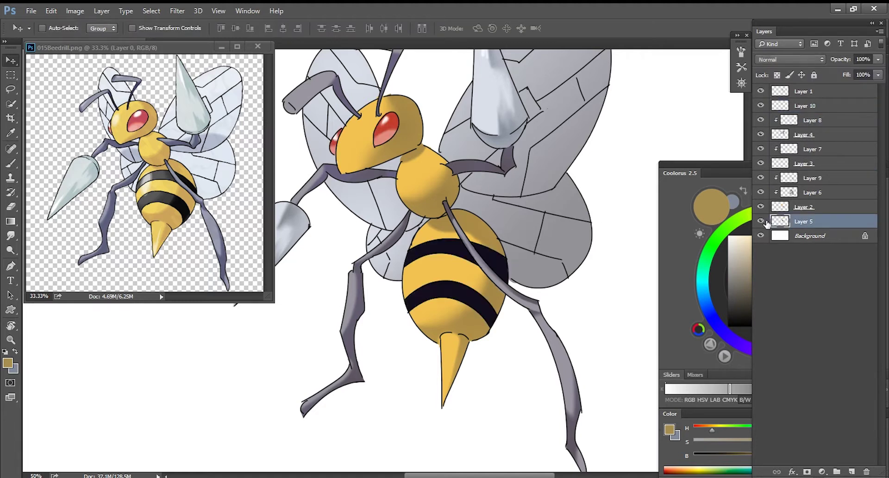
- Move Layer 10 back to directly above Layer 9 and try a brushed yellow highlight on the abdomen
click(821, 183)
drag(793, 109, 805, 173)
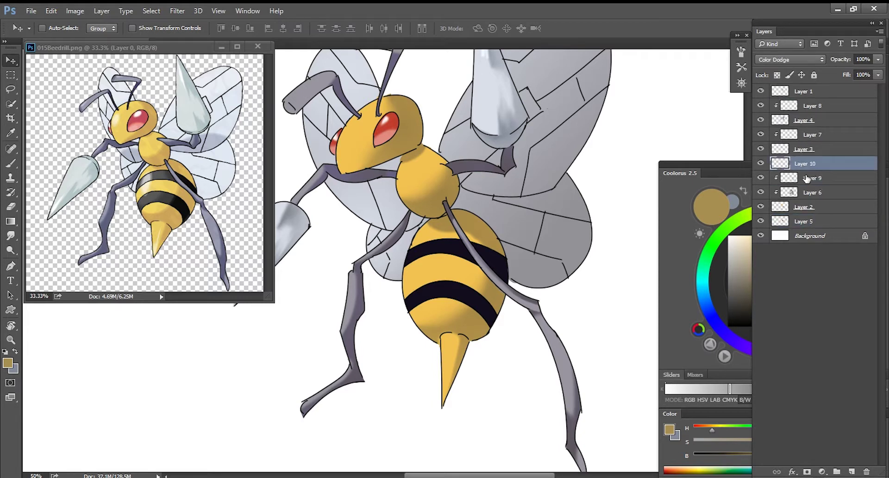
key(b)
mouse_move(439, 254)
mouse_down()
mouse_move(424, 285)
mouse_move(442, 261)
mouse_up()
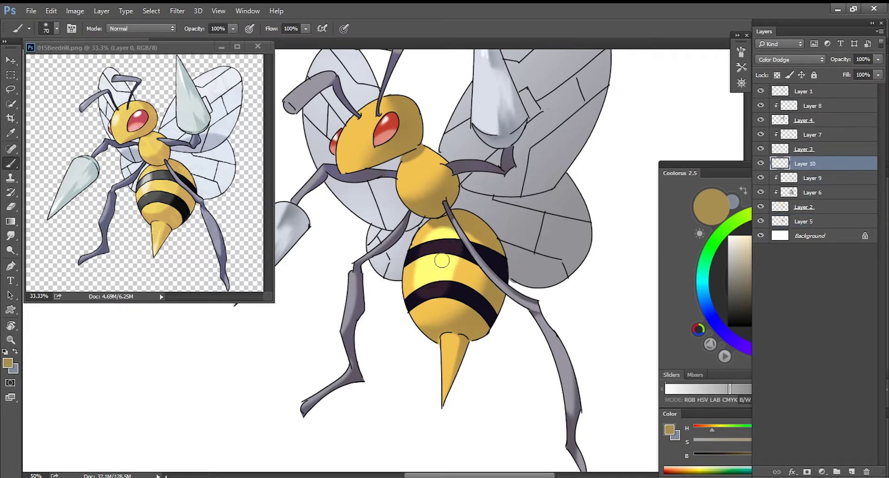
key(ctrl+alt+z)
key(ctrl+alt+z)
- Set the Gradient tool's opacity to 100% and try radial glows in A88F52 on the middle of the abdomen
key(g)
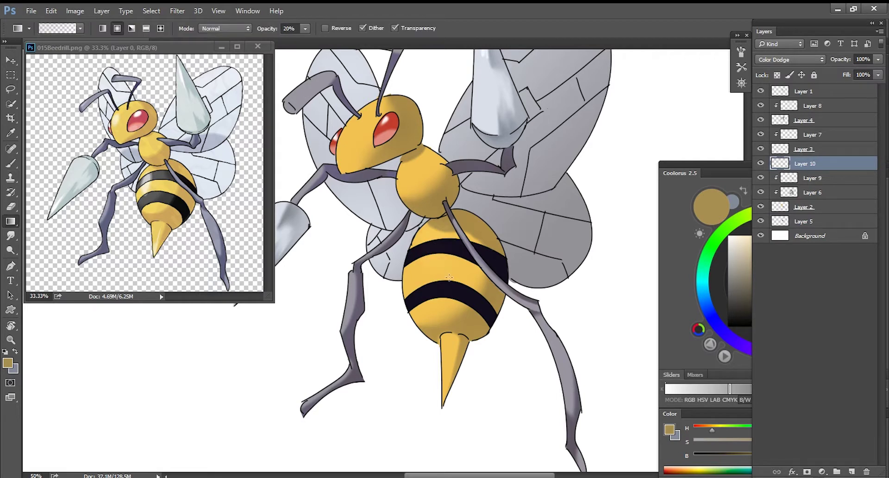
click(677, 278)
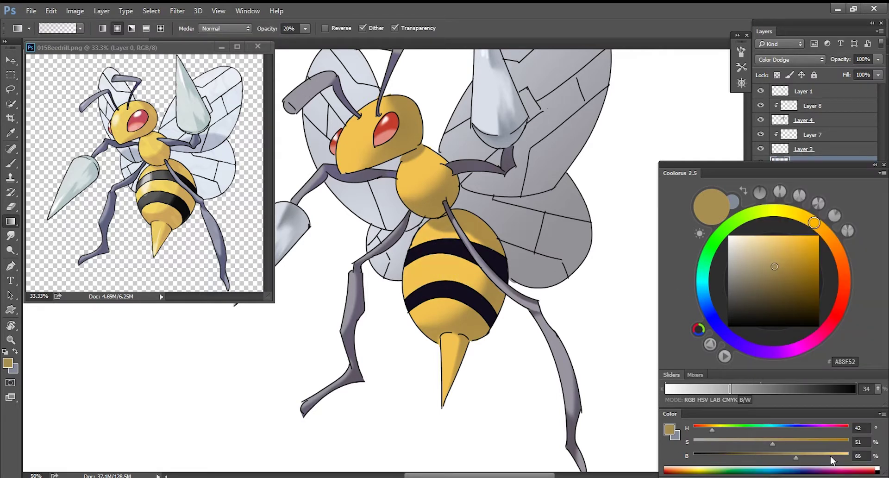
key(0)
drag(436, 254, 476, 286)
key(ctrl+z)
drag(440, 249, 503, 304)
key(ctrl+z)
drag(440, 251, 449, 283)
key(ctrl+z)
- Lighten the foreground colour to DBC288 and try further radial glows on the abdomen
mouse_move(772, 444)
mouse_down()
mouse_move(751, 444)
mouse_move(818, 459)
mouse_up()
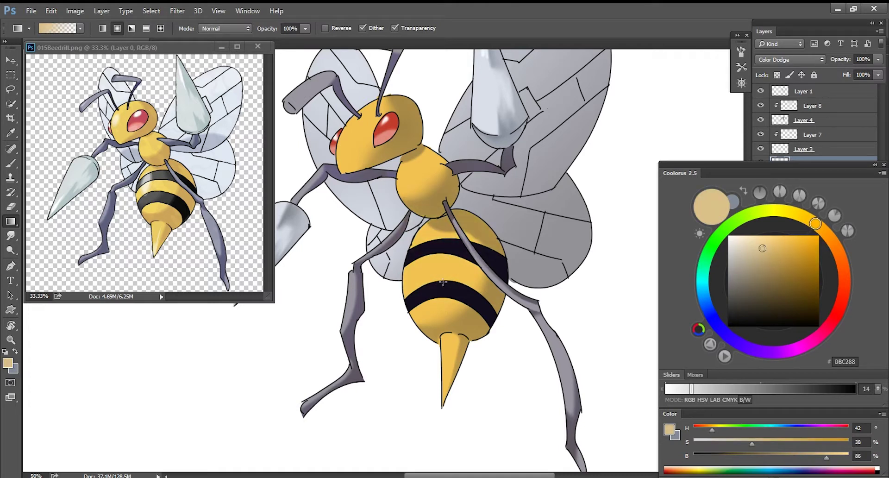
drag(446, 285, 464, 301)
key(ctrl+z)
drag(435, 241, 475, 272)
key(ctrl+z)
- Reduce the colour's saturation to 15% for DBD1BA and try a pale radial glow around the upper black stripe
drag(752, 443, 716, 444)
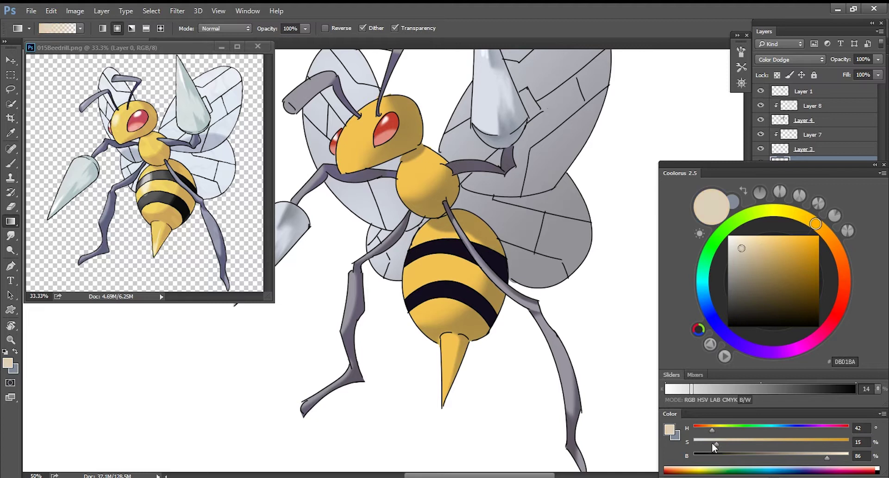
drag(439, 257, 456, 291)
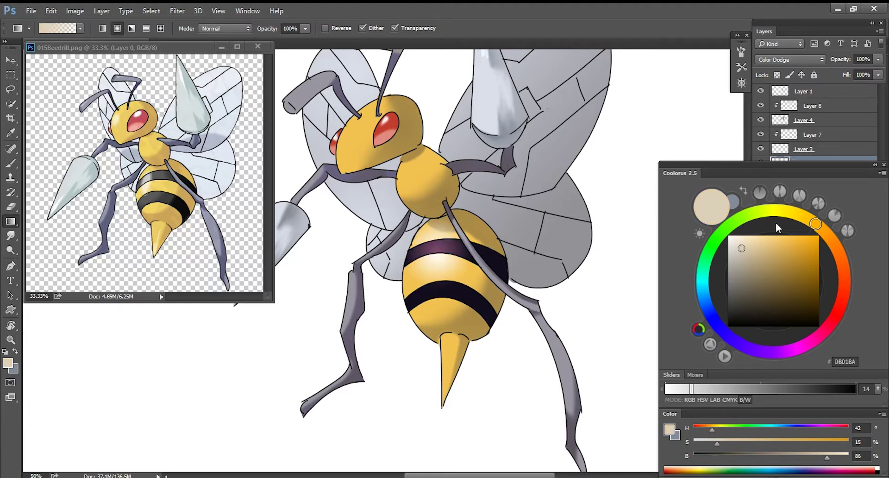
drag(697, 290, 713, 321)
drag(427, 277, 452, 274)
- Change the colour to grey-brown 7D7672 and lay a soft radial glow over the upper part of the abdomen
drag(797, 237, 842, 303)
click(836, 262)
drag(736, 302, 735, 282)
drag(450, 284, 471, 297)
key(ctrl+alt+z)
key(ctrl+alt+z)
mouse_move(437, 260)
mouse_down()
mouse_move(474, 301)
mouse_move(457, 283)
mouse_up()
key(ctrl+z)
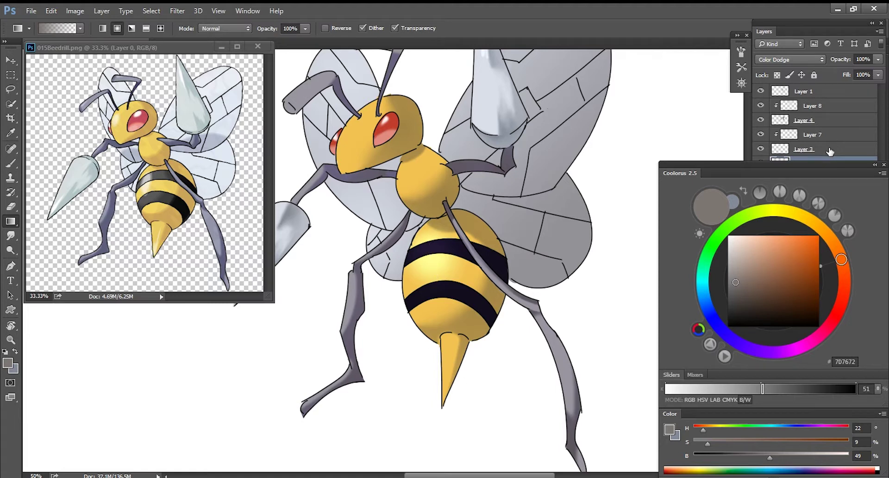
- Brighten the colour to C2B7B0 and brush a highlight over the upper black stripe and adjoining yellow bands at size 50
key(b)
drag(773, 456, 810, 456)
drag(427, 234, 432, 251)
key(ctrl+z)
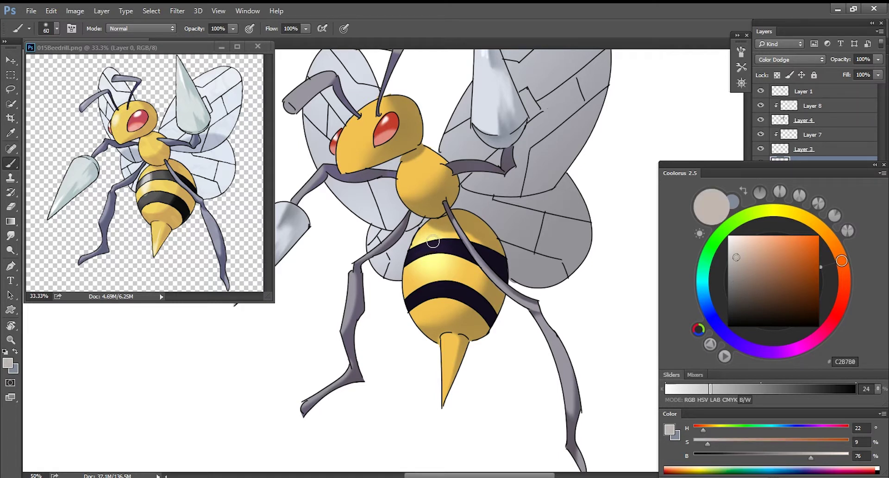
key(bracketright)
drag(430, 243, 432, 245)
- Lighten the colour to EBE2DD, repaint the upper black stripe's highlight more strongly and switch to the Smudge tool
drag(810, 458, 835, 458)
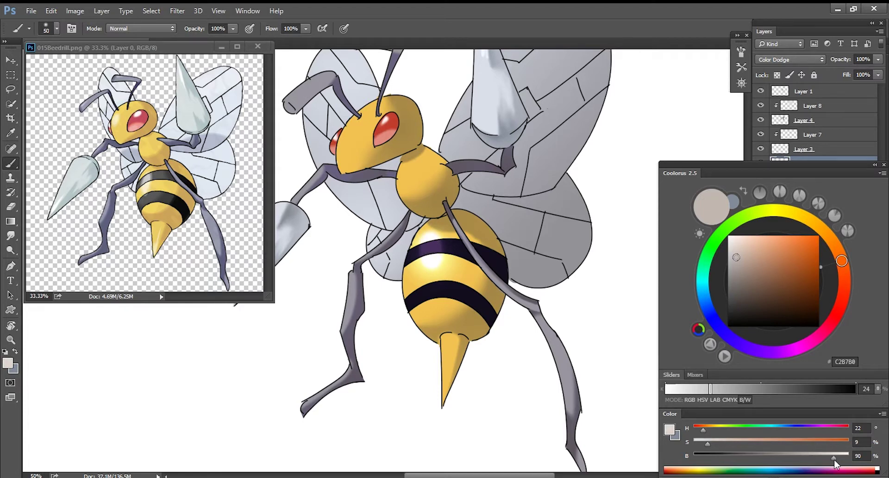
drag(707, 443, 703, 443)
key(ctrl+z)
drag(430, 246, 432, 257)
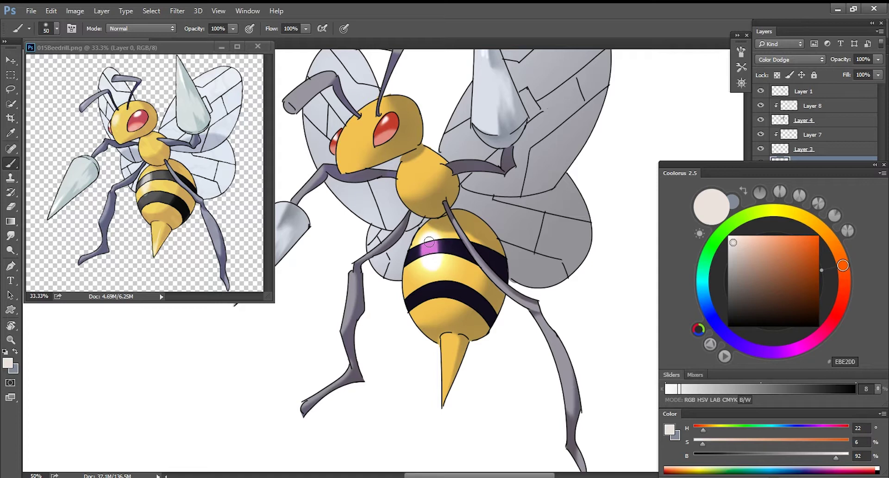
key(r)
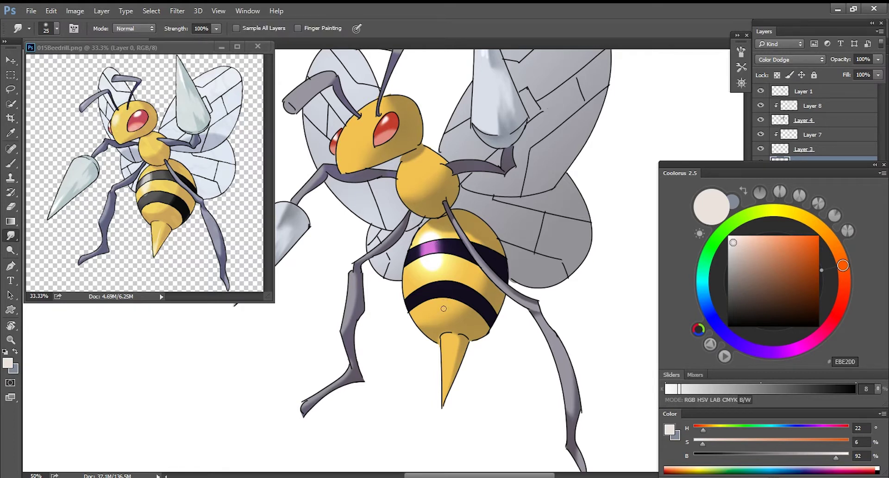
- Select Layer 10 and toggle its visibility to compare the abdomen with and without the highlights
click(829, 152)
click(786, 166)
mouse_move(786, 171)
mouse_down()
mouse_move(761, 199)
mouse_move(771, 167)
mouse_up()
click(761, 164)
click(761, 164)
click(761, 164)
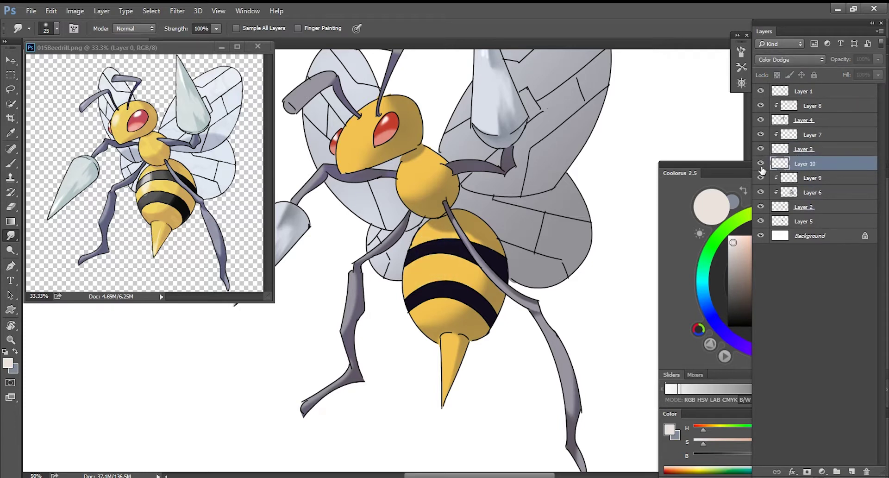
click(761, 164)
- Desaturate Layer 10's highlights with Hue/Saturation at a saturation of -100 and return to the Smudge tool
key(ctrl+u)
drag(721, 197, 666, 204)
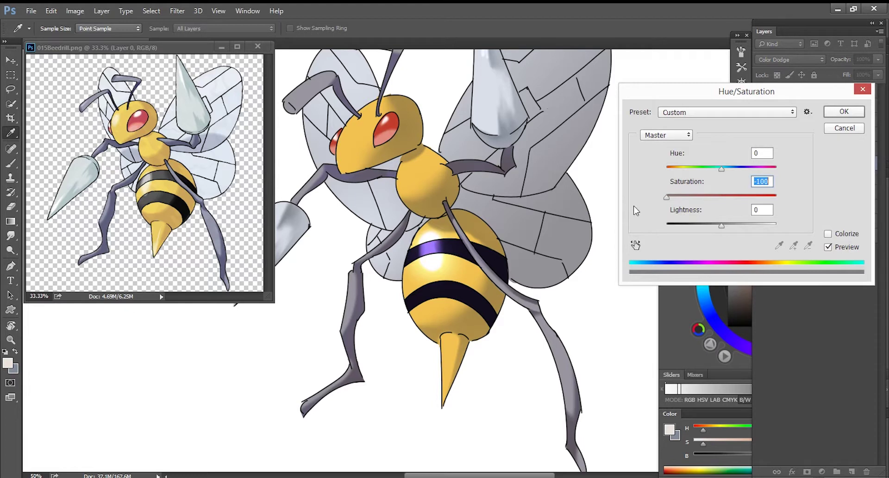
click(843, 111)
key(r)
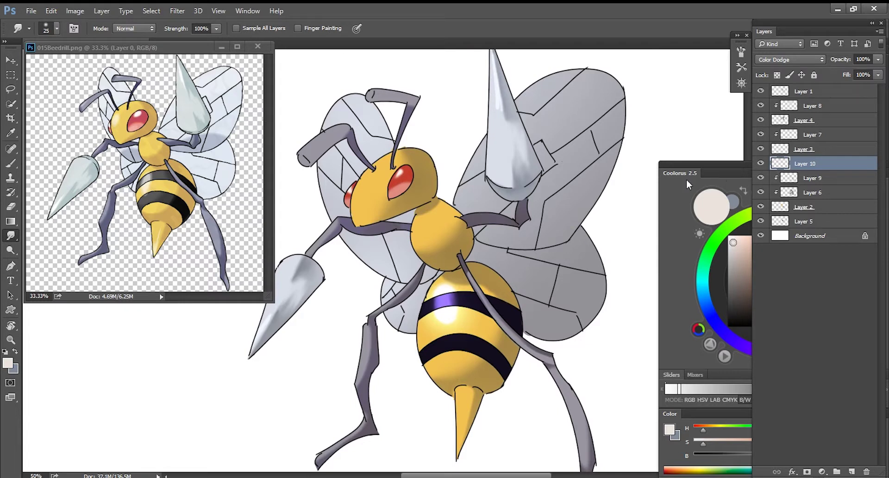
- Darken the brush colour to 807B78 and paint a soft highlight onto the front of the Beedrill's head at size 50
key(b)
click(673, 316)
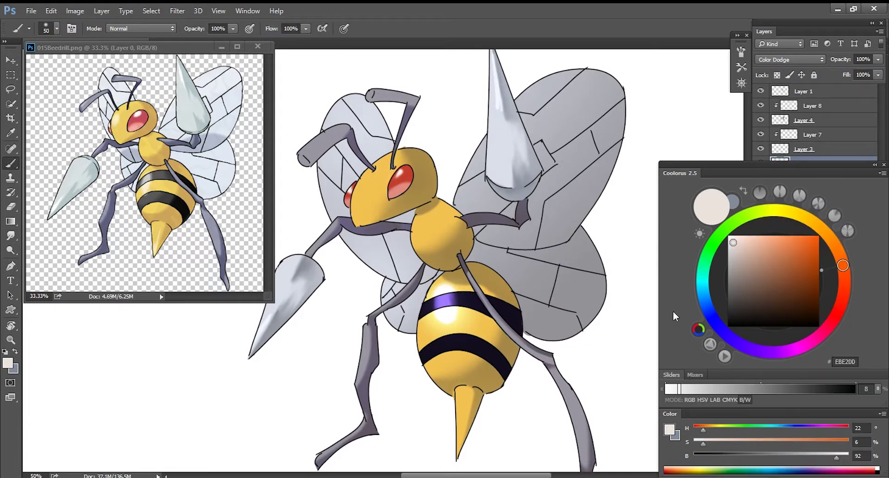
drag(836, 457, 772, 458)
mouse_move(367, 174)
mouse_down()
mouse_move(384, 168)
mouse_move(374, 171)
mouse_up()
key(ctrl+z)
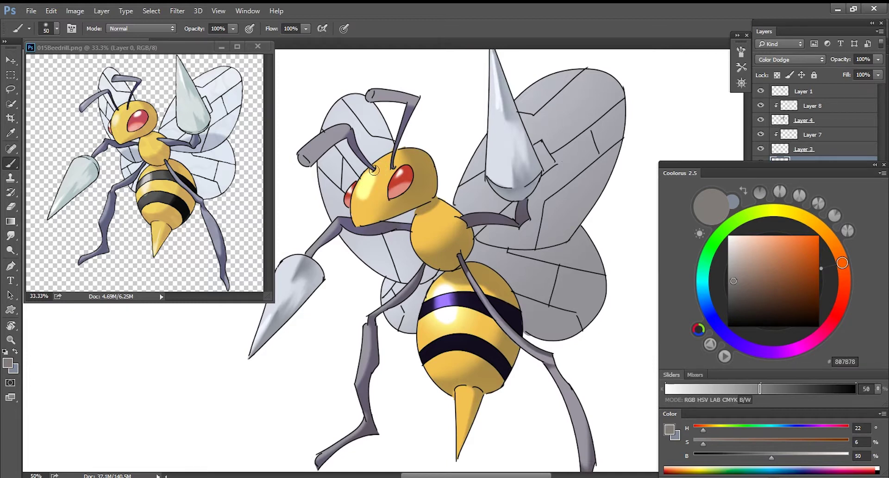
key(g)
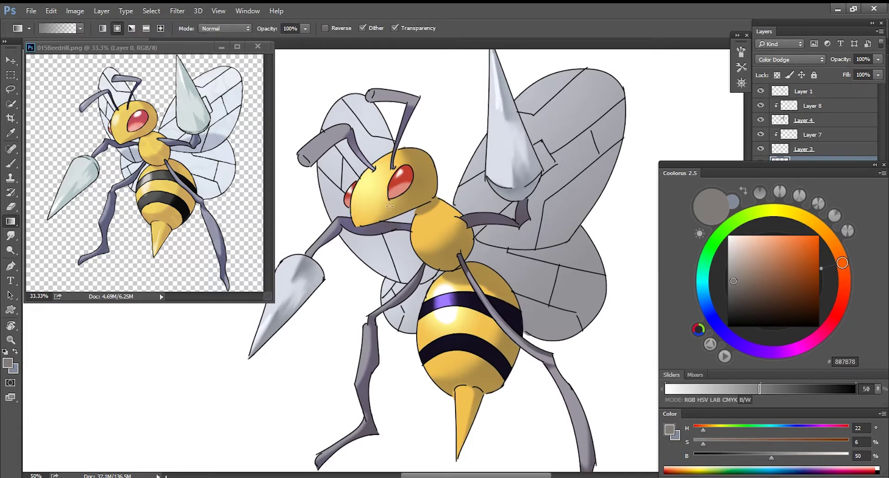
key(e)
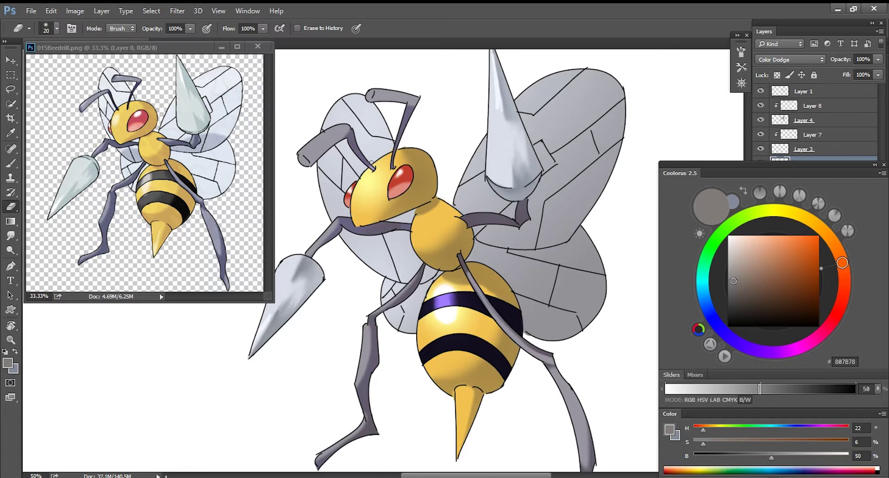
key(b)
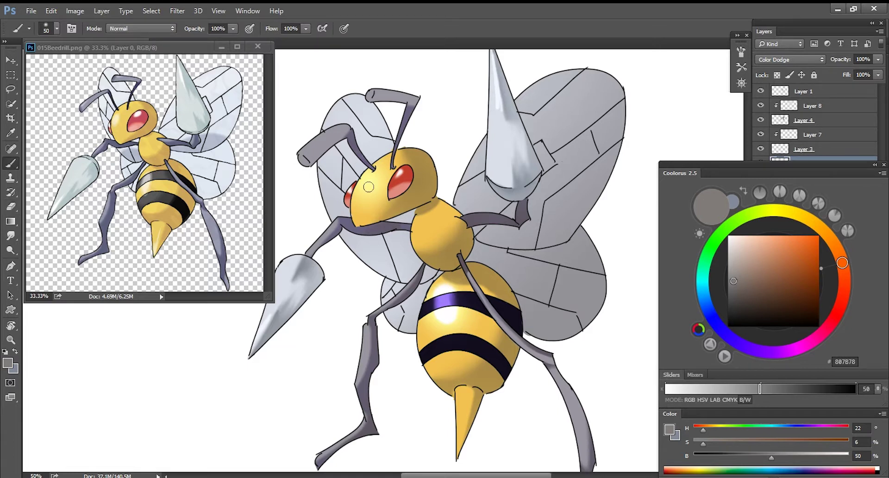
- Brighten the colour to A19B97 and then BFB8B4, building up the centre of the head's highlight, and switch to the Smudge tool
drag(780, 461, 791, 457)
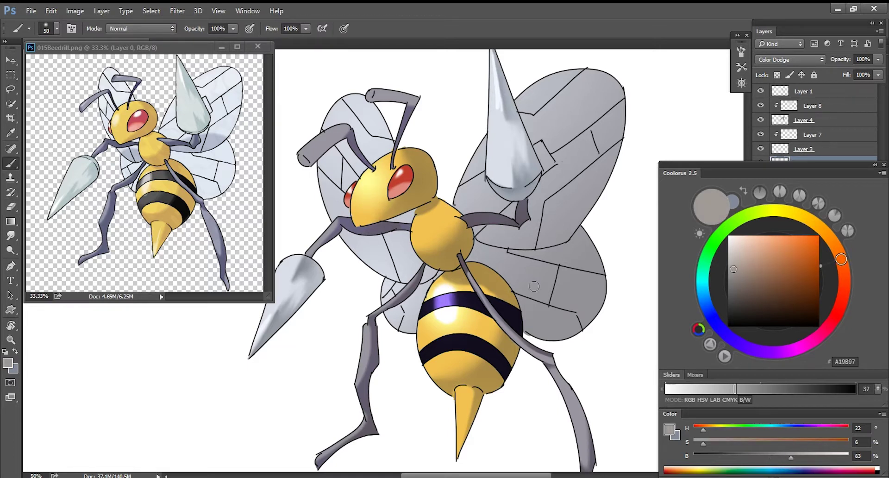
drag(365, 186, 369, 183)
click(805, 455)
key(r)
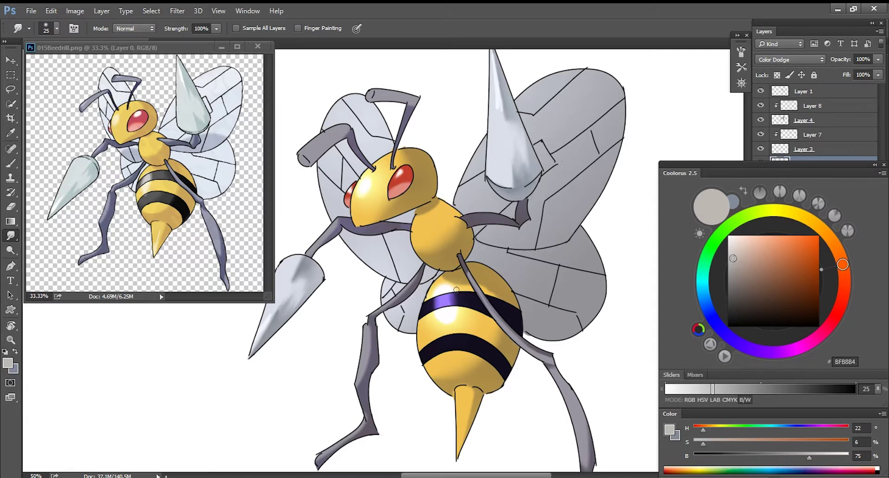
- Try a bright highlight on the stinger's tip, undo it, and darken the brush colour to 87827F at size 15
key(ctrl+minus)
drag(502, 348, 519, 331)
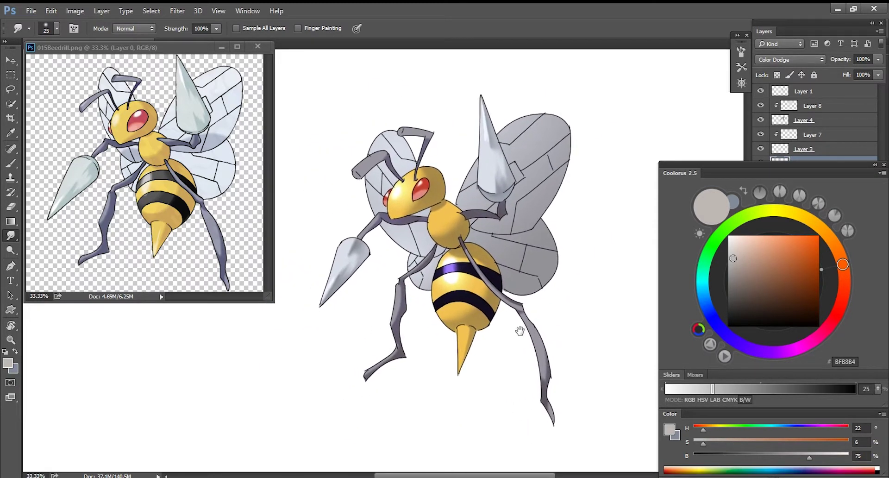
key(b)
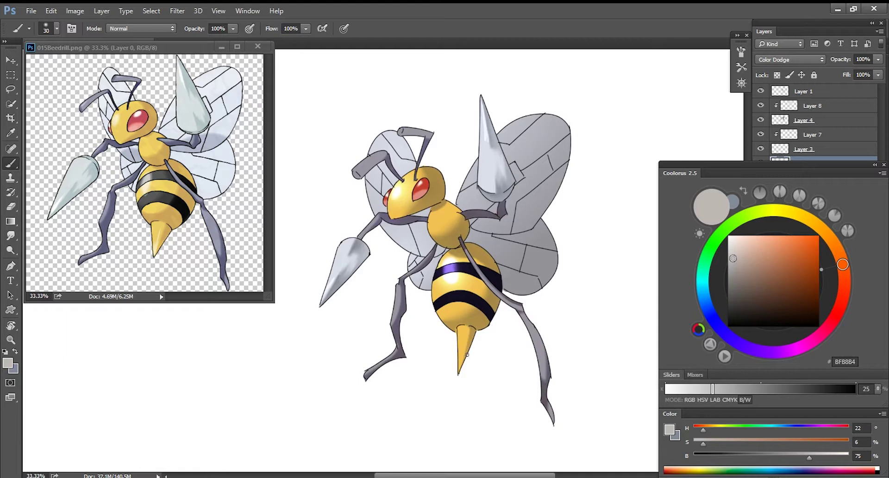
scroll(467, 345, up, 2)
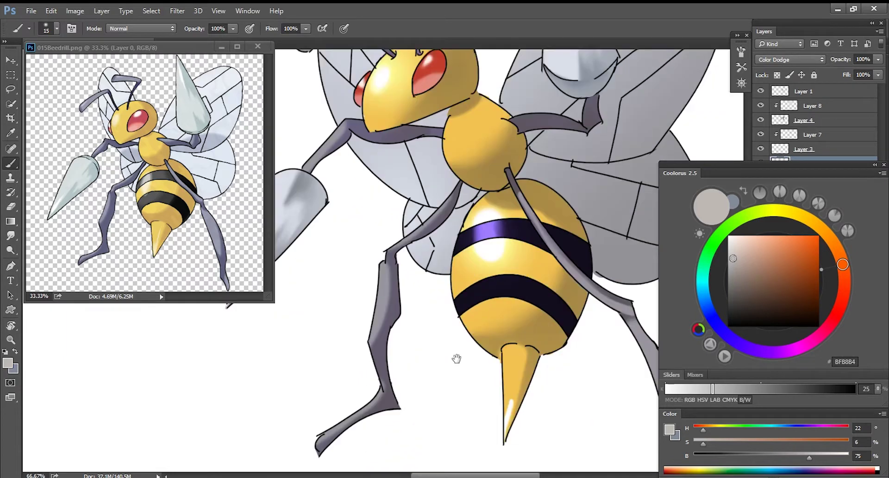
drag(797, 457, 776, 456)
key(ctrl+z)
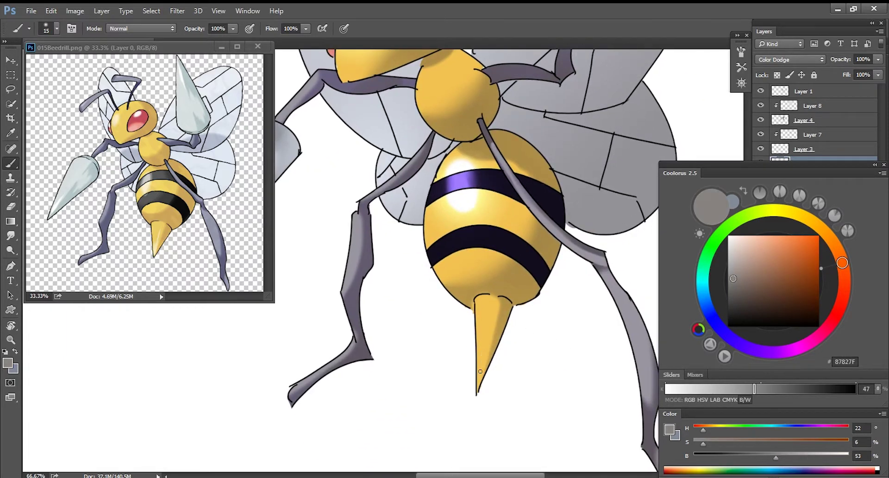
mouse_move(479, 372)
mouse_down()
mouse_move(480, 357)
mouse_move(479, 382)
mouse_up()
key(ctrl+z)
drag(489, 335, 479, 383)
key(ctrl+z)
drag(493, 318, 481, 374)
key(ctrl+z)
key(ctrl+z)
- Brush a thin highlight down the length of the stinger in 87827F and blend it with a size 12 Smudge brush
drag(494, 318, 481, 380)
key(r)
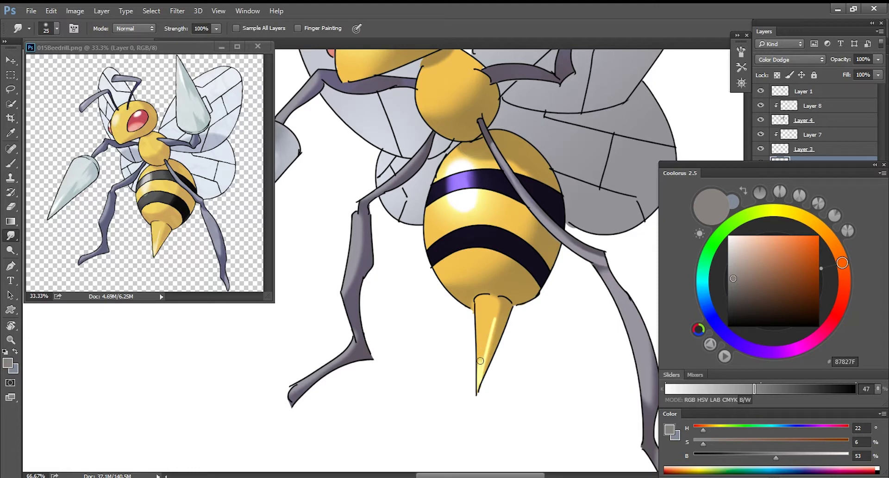
right_click(490, 310)
mouse_move(561, 257)
mouse_down()
mouse_move(554, 259)
mouse_move(584, 285)
mouse_up()
click(436, 380)
key(ctrl+minus)
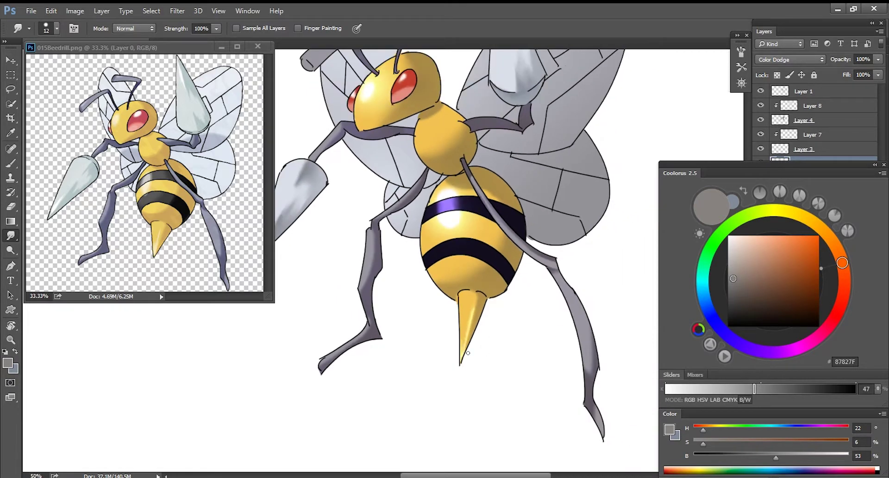
- Switch to a full-screen view without panels and move Layers 1 through 5 together to bring the Beedrill to the middle of the canvas
key(ctrl+minus)
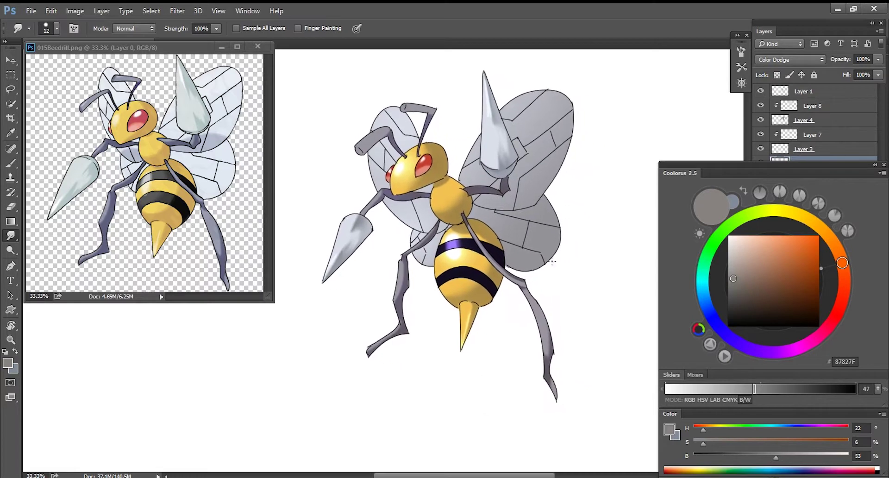
key(f)
key(Tab)
key(F7)
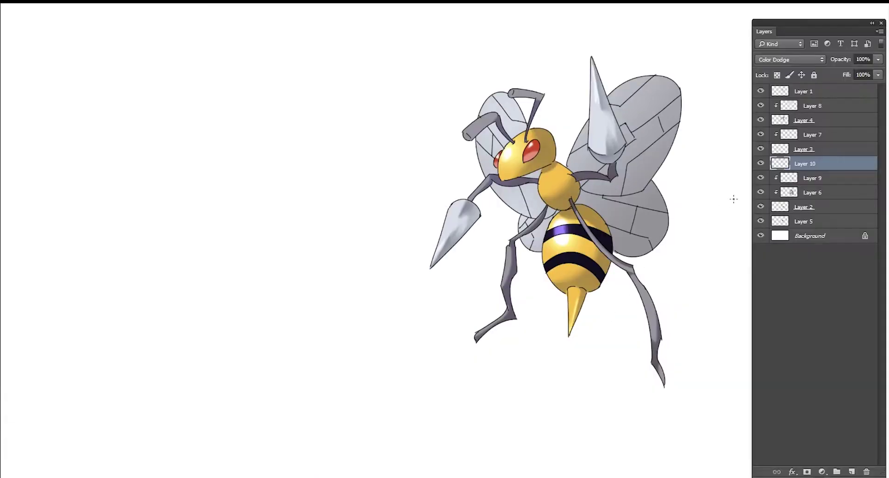
click(814, 92)
shift+click(826, 223)
drag(637, 313, 510, 324)
key(F7)
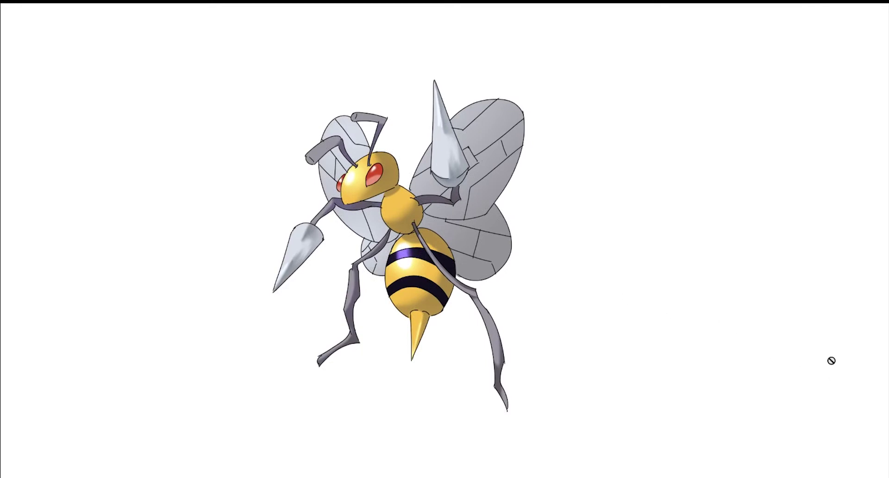